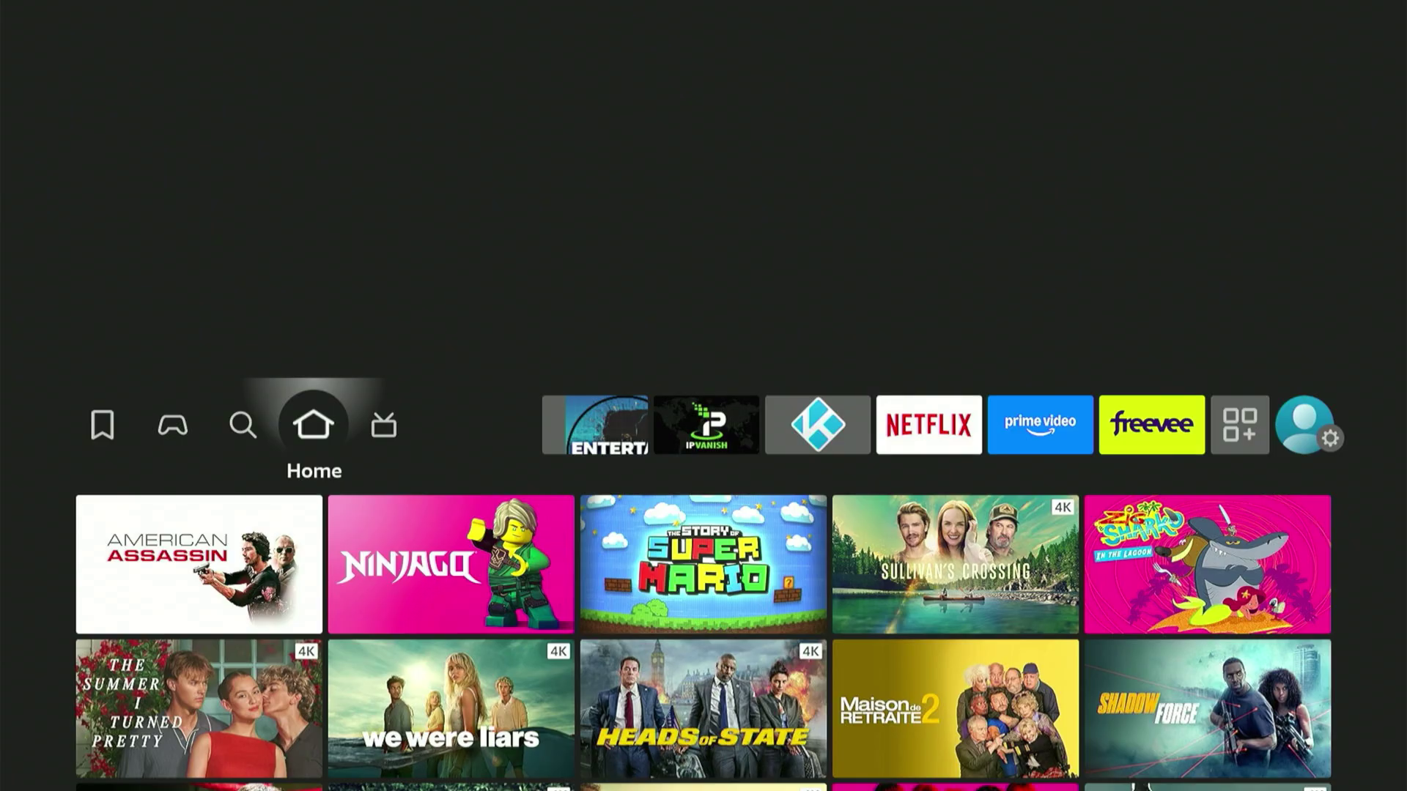
Go to the Find page and open the search field's keyboard.
key("Left")
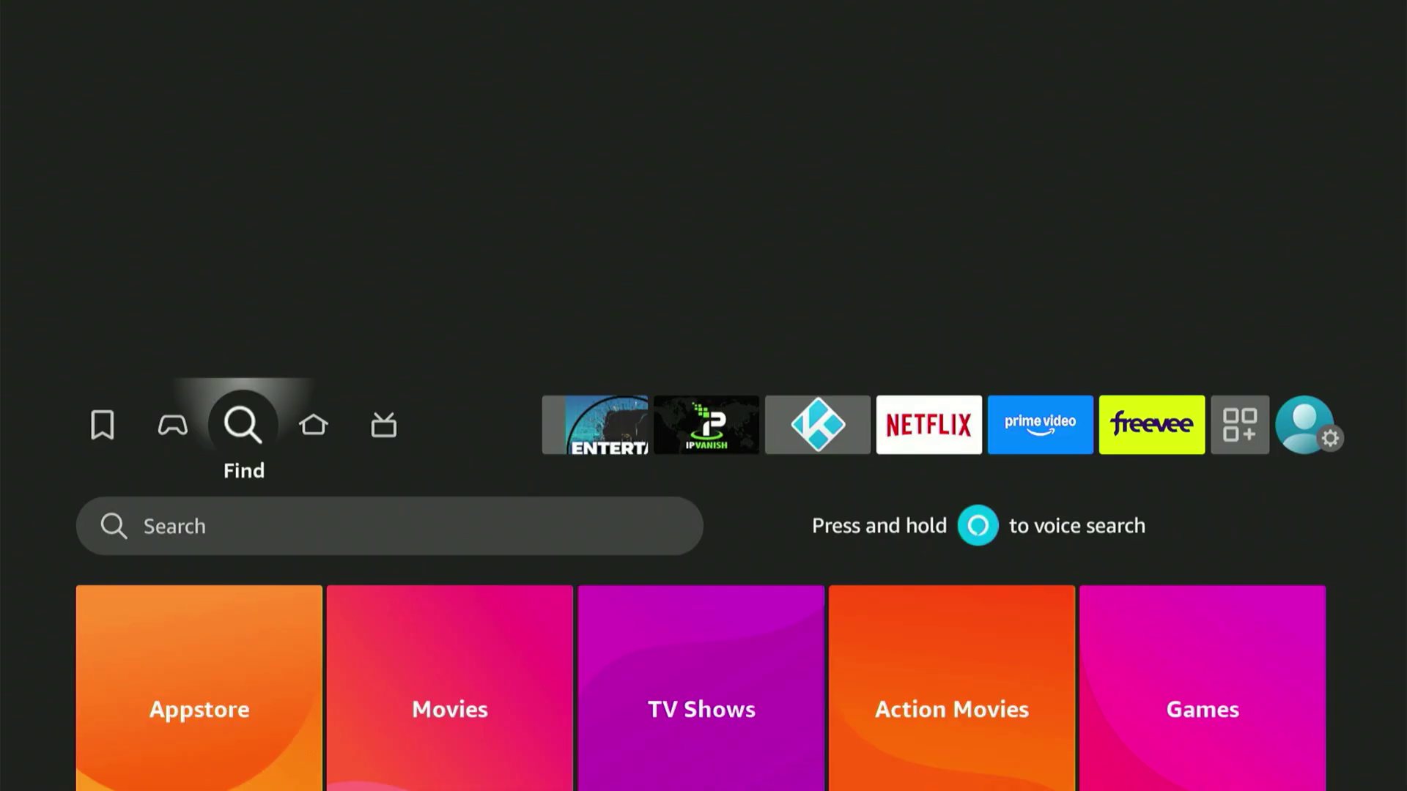
key("Left")
key("Right")
key("Down")
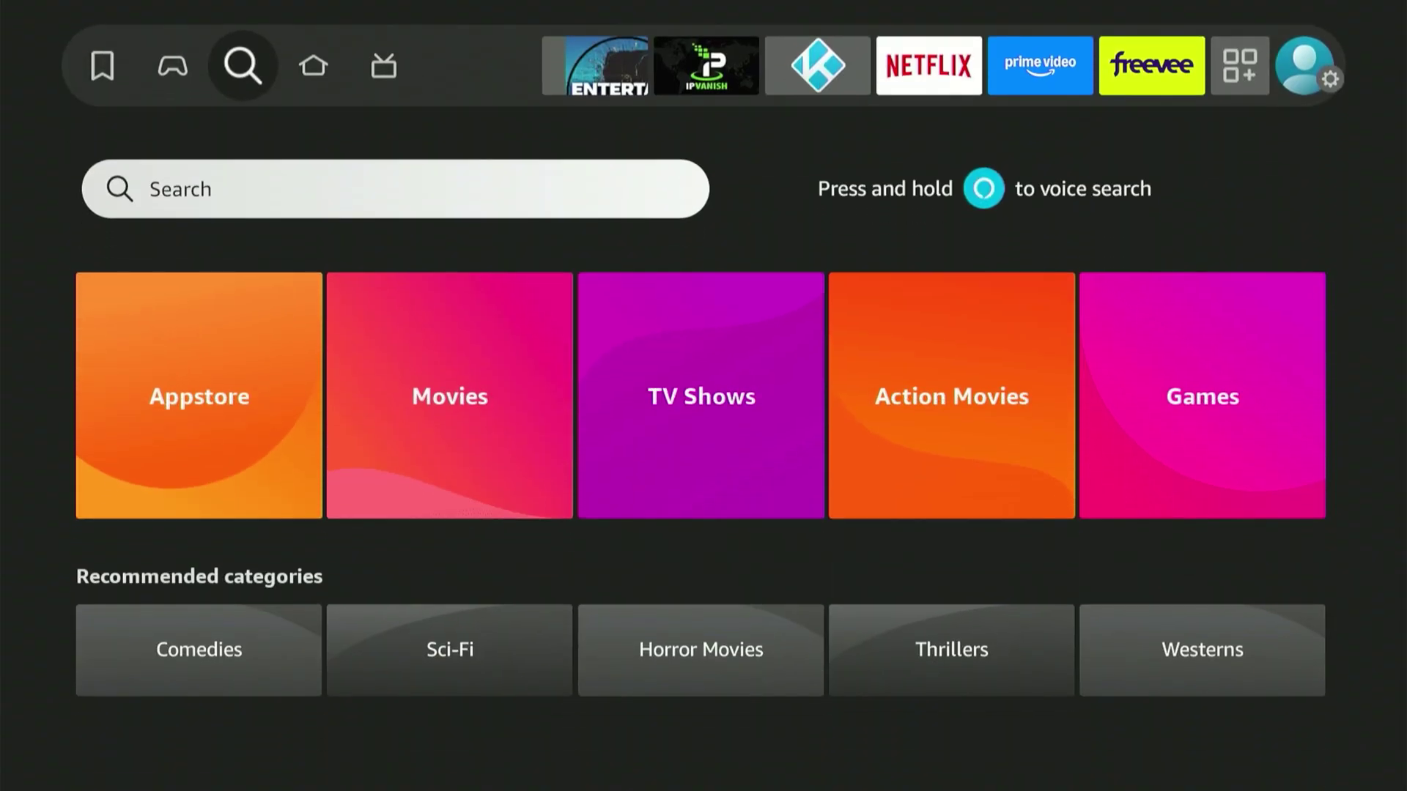
key("Return")
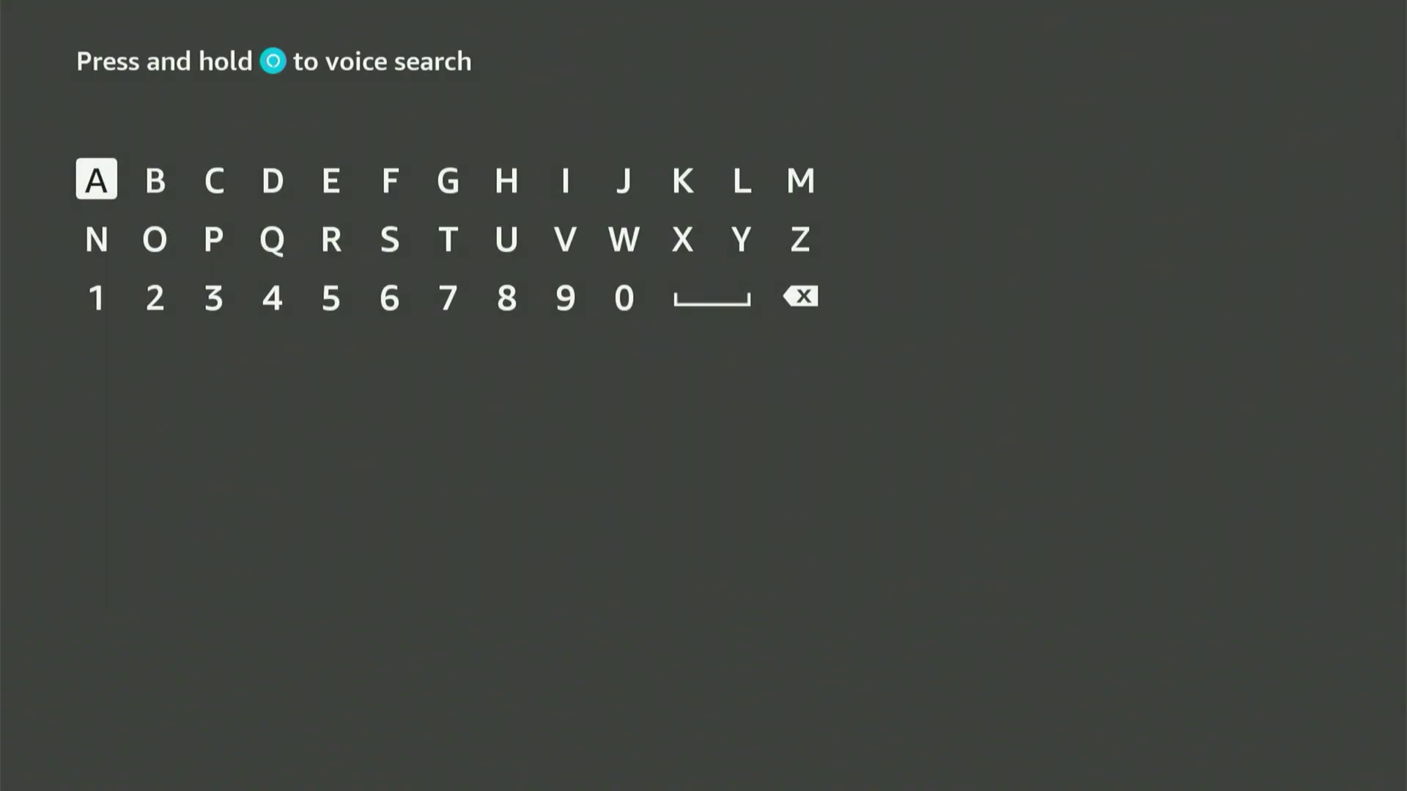
Spell 'down' on the keyboard and choose the Downloader suggestion.
key("Right")
key("Right")
key("Right")
key("Return")
key("Down")
key("Left")
key("Left")
key("Return")
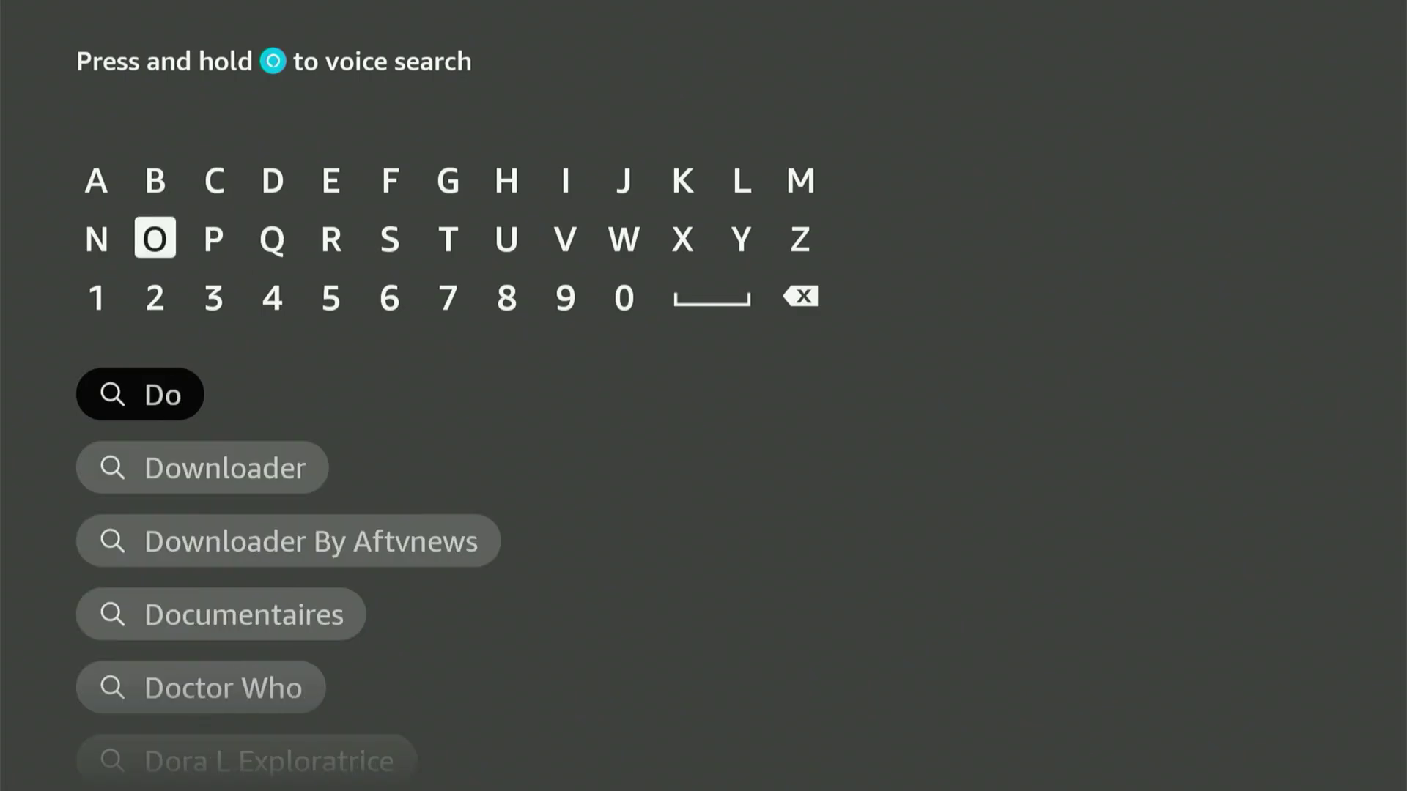
key("Right")
key("Right")
key("Right")
key("Right")
key("Right")
key("Right")
key("Right")
key("Right")
key("Return")
key("Left")
key("Left")
key("Left")
key("Right")
key("Left")
key("Left")
key("Left")
key("Left")
key("Left")
key("Left")
key("Left")
key("Return")
key("Down")
key("Down")
key("Down")
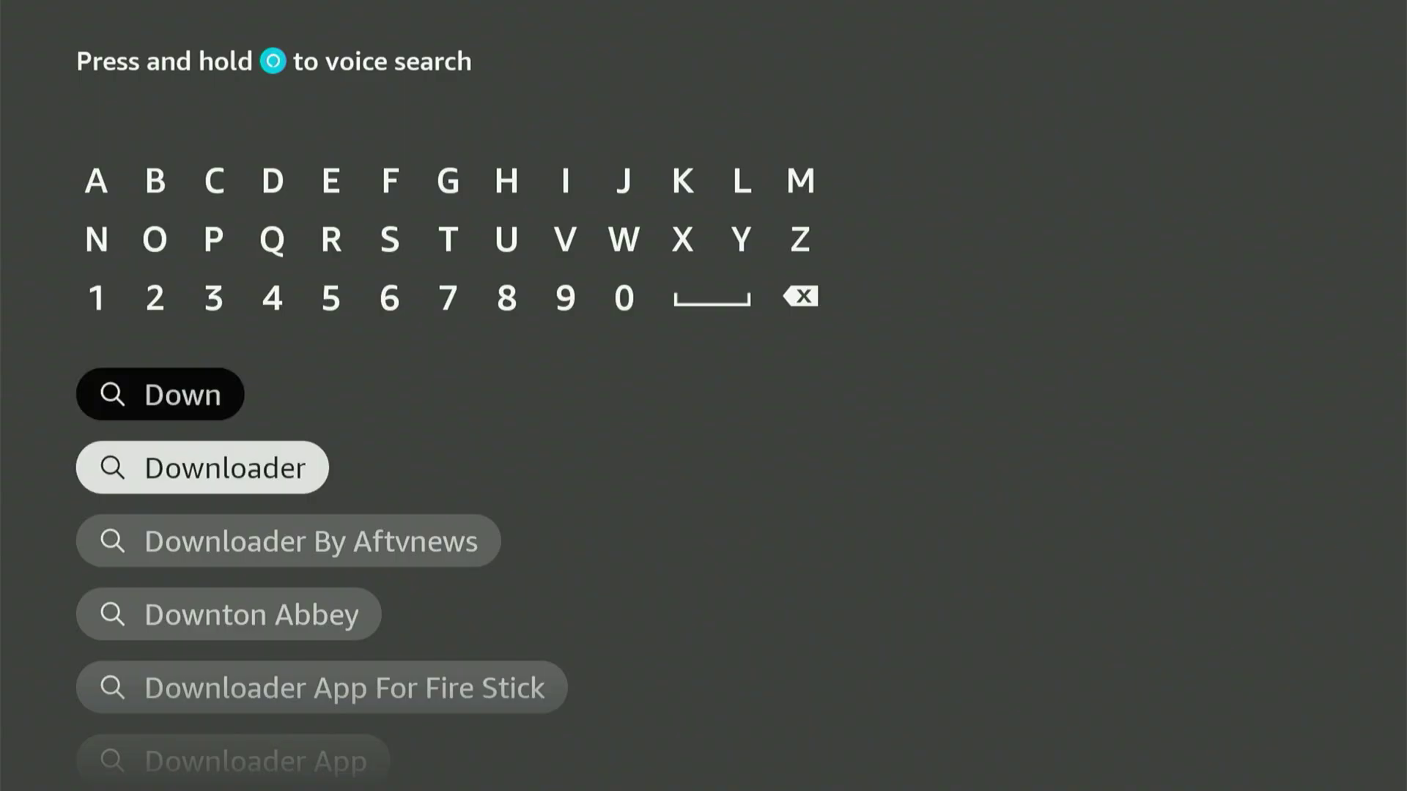
key("Return")
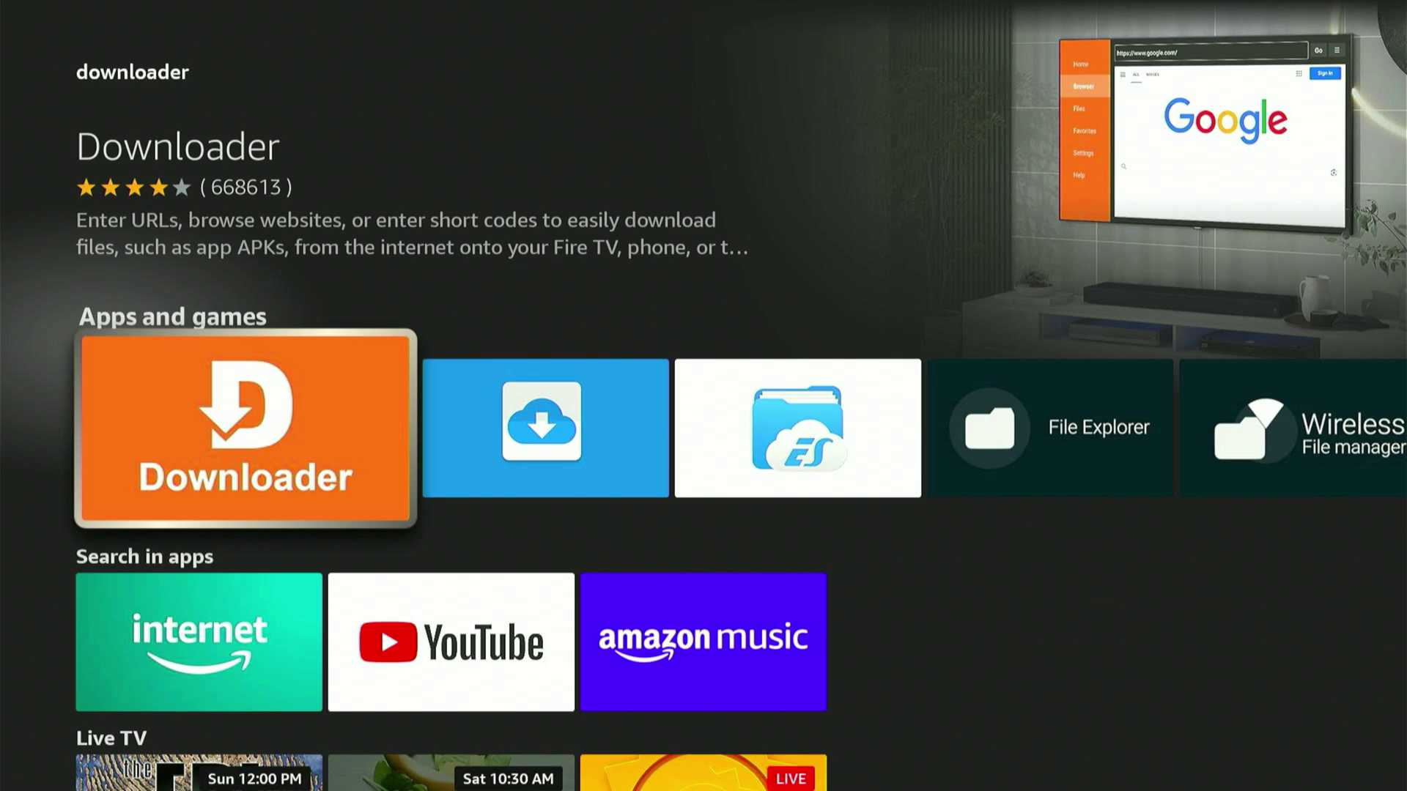
Open the Downloader app's store page and download it until Open app appears.
key("Return")
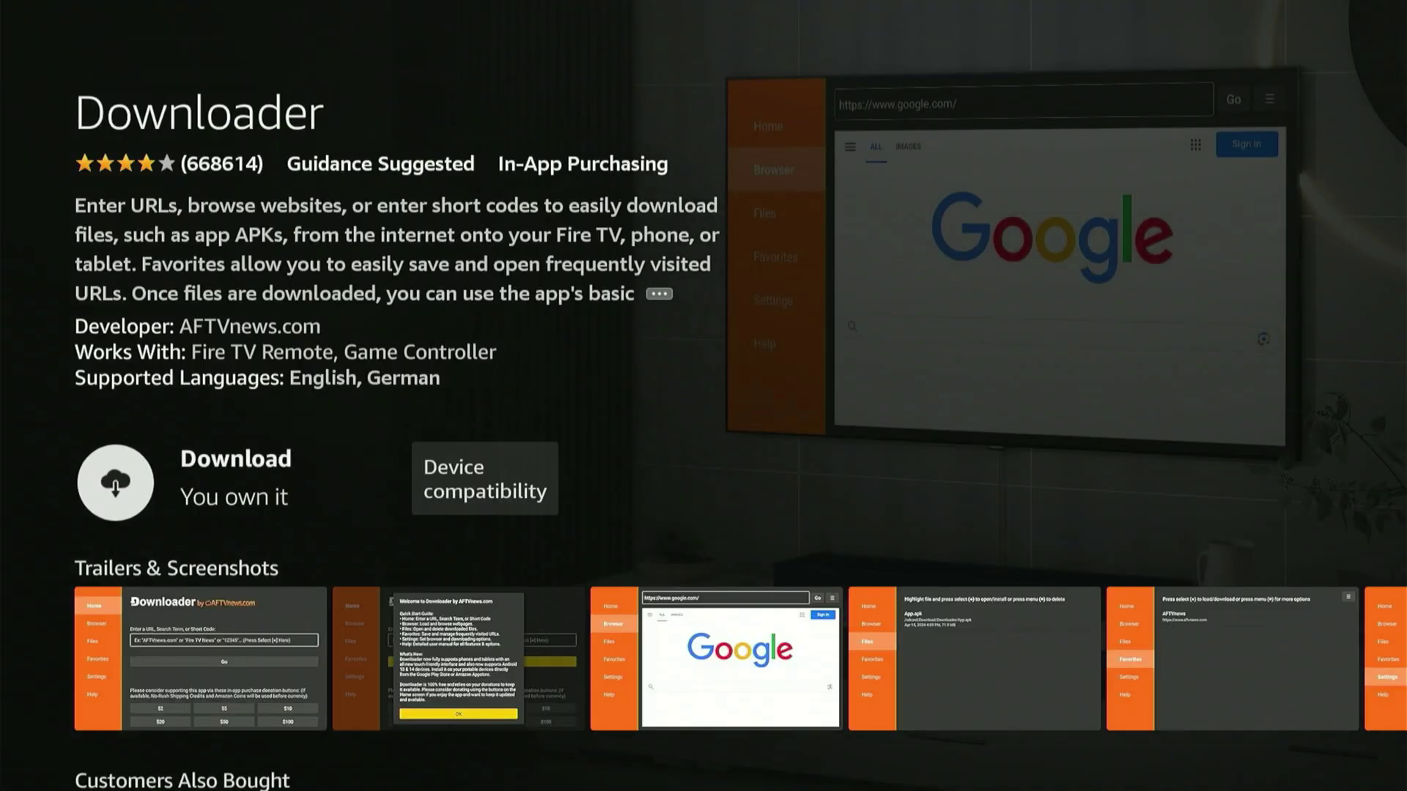
key("Return")
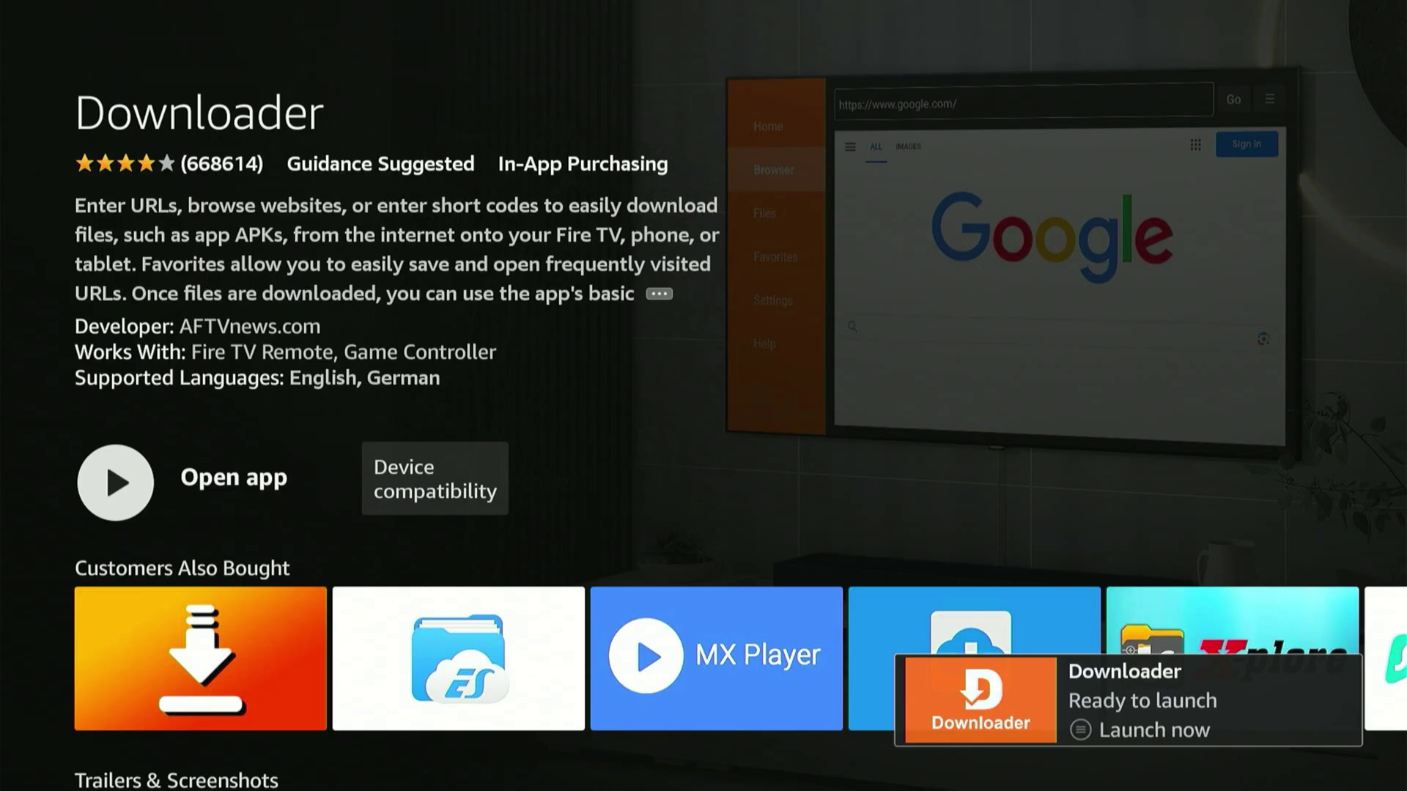
Return to the home screen and bring up the Settings grid.
key("Home")
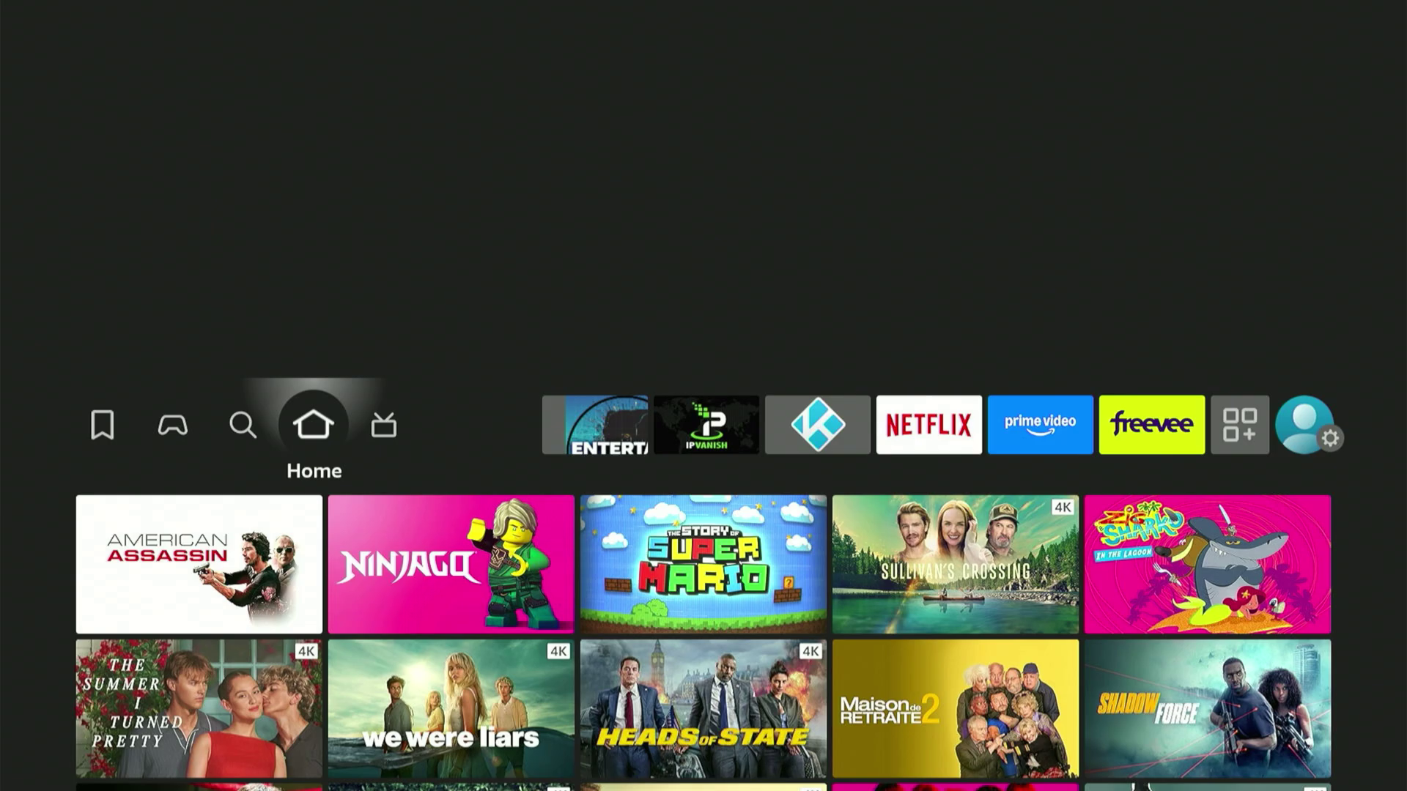
key("Right")
key("Right")
key("Right")
key("Right")
key("Right")
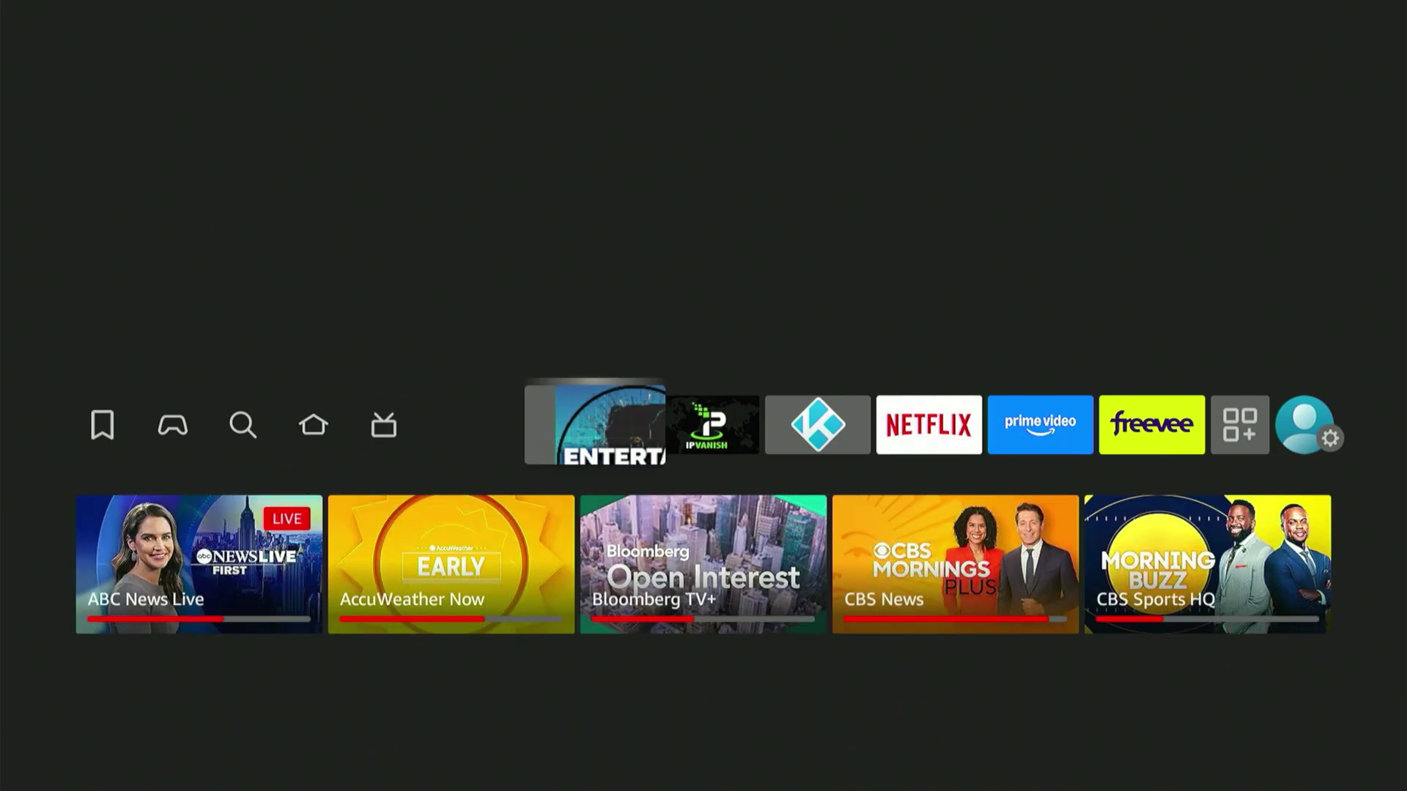
key("Right")
key("Right")
key("Right")
key("Right")
key("Right")
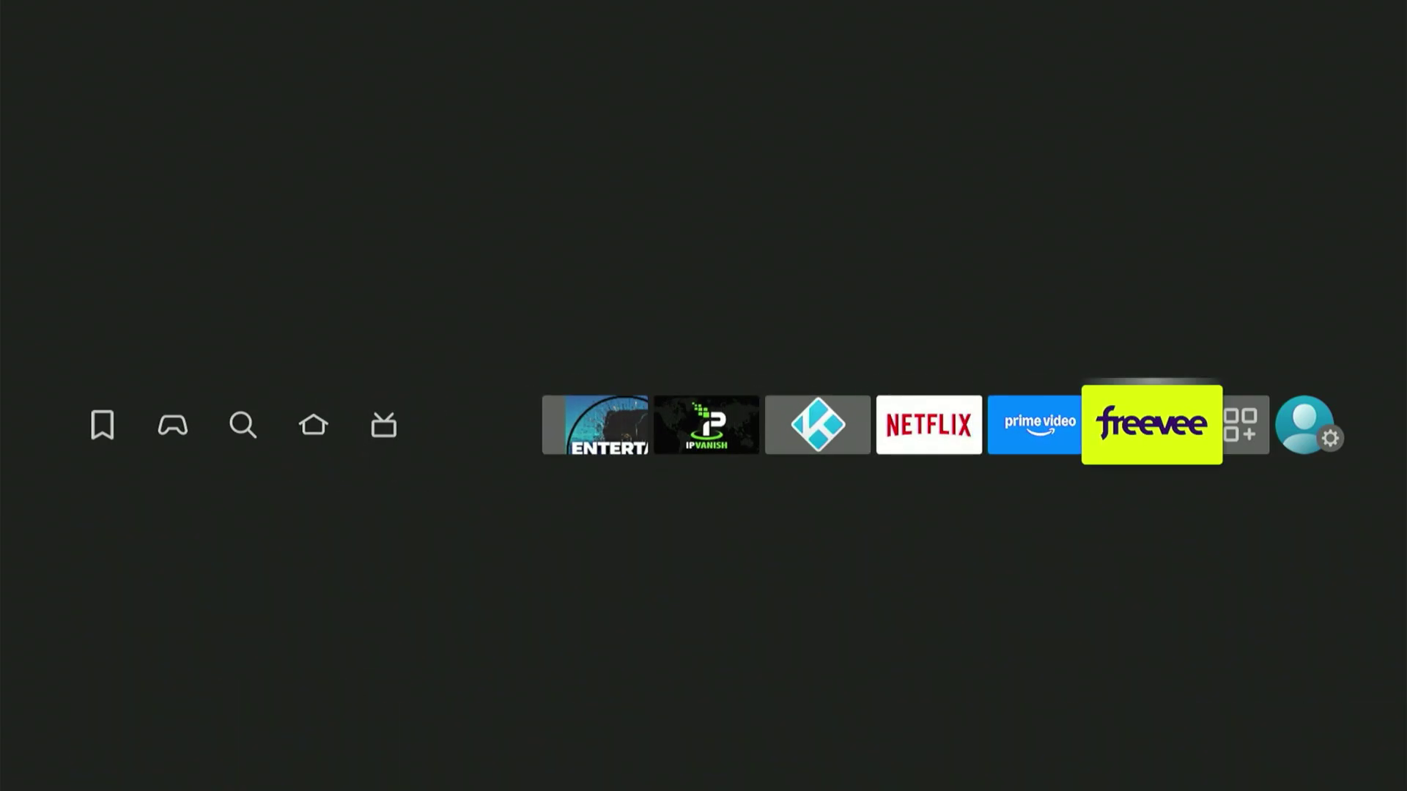
key("Right")
key("Right")
key("Right")
key("Right")
key("Right")
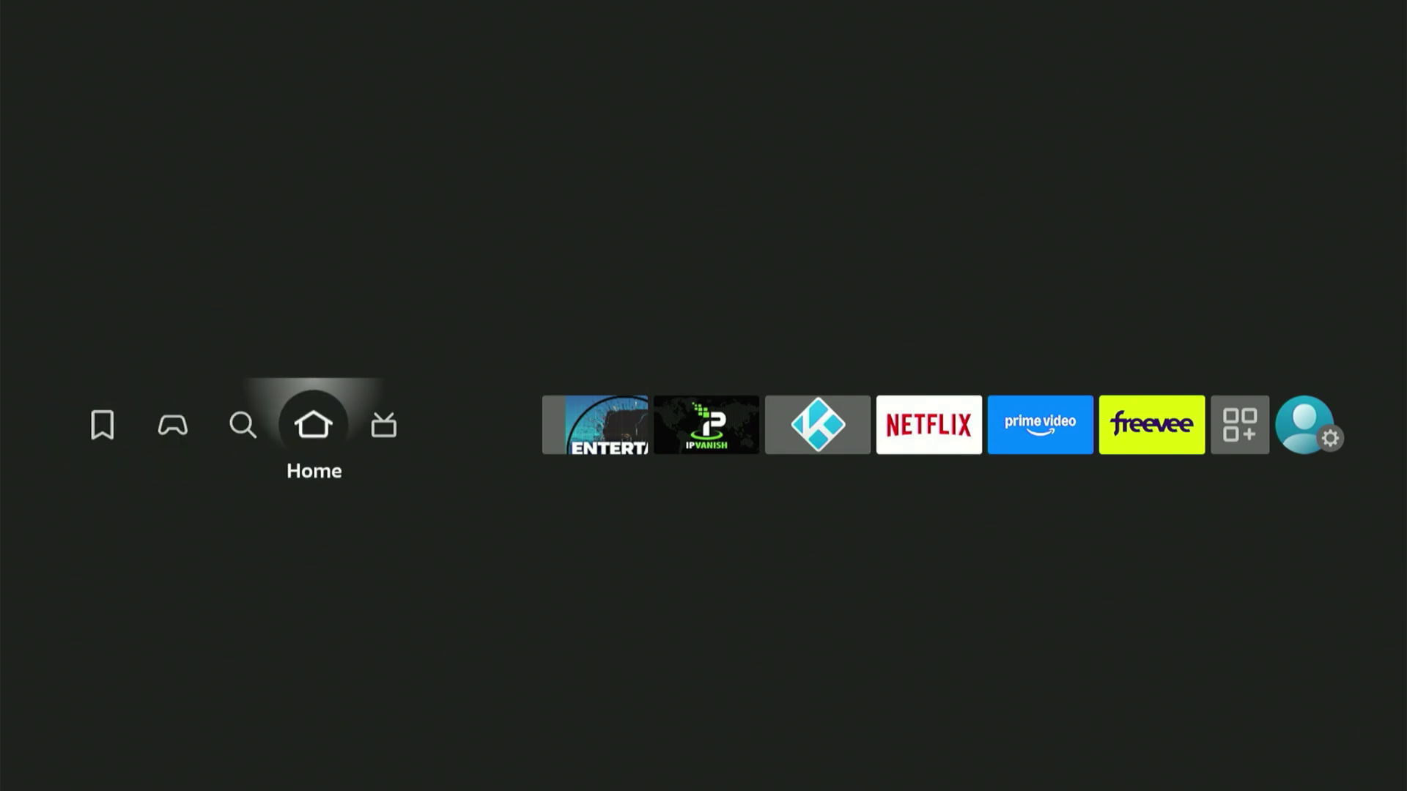
key("Right")
key("Right")
key("Right")
key("Right")
key("Right")
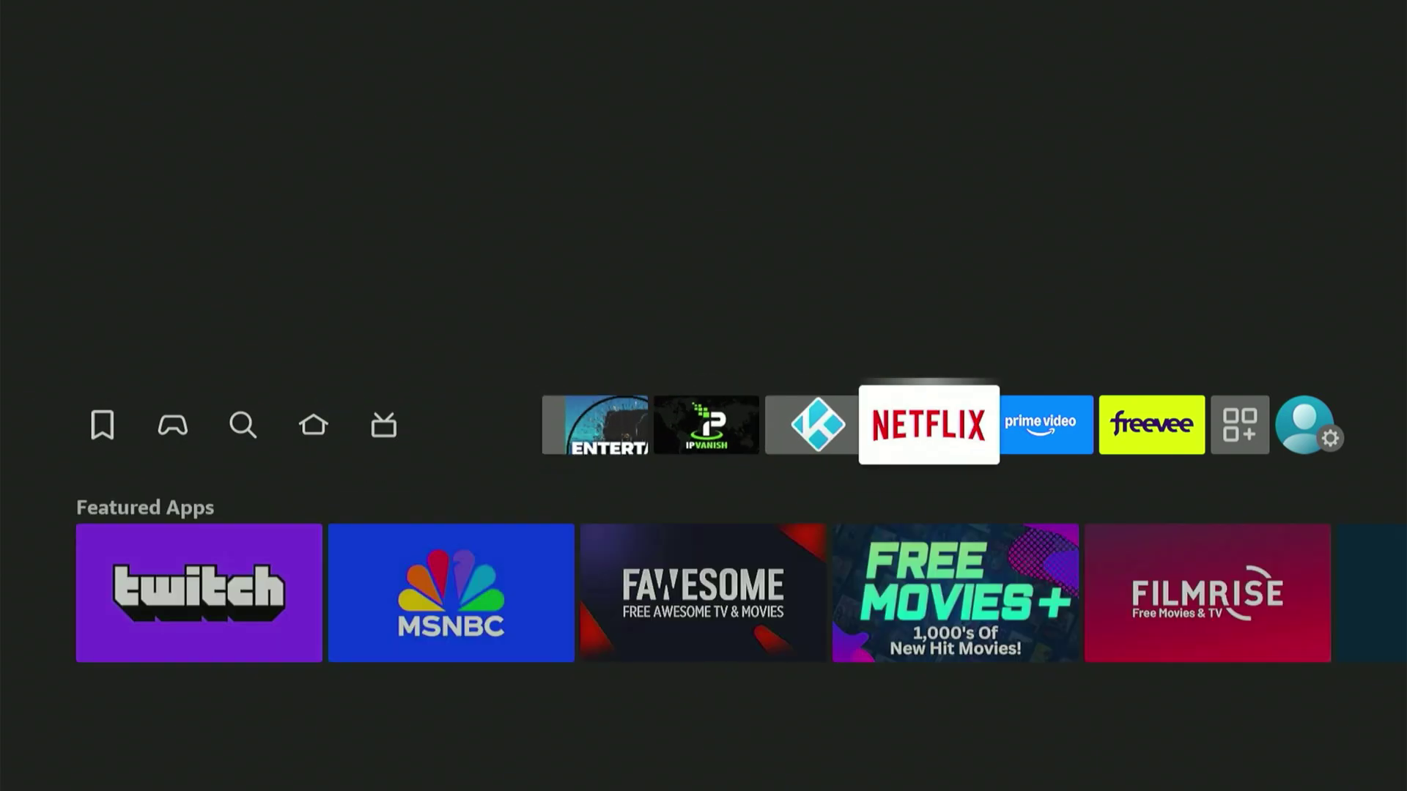
key("Right")
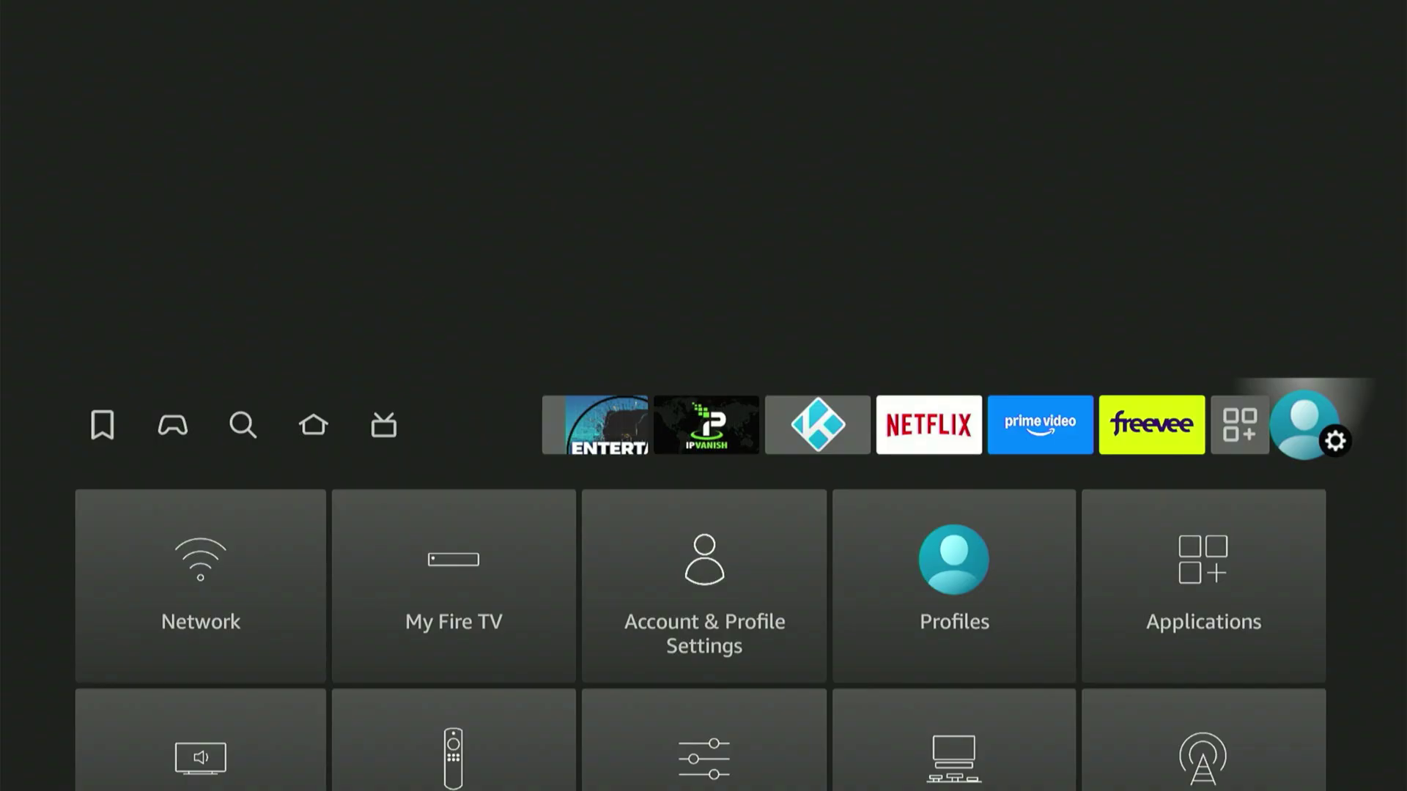
Move through the settings tiles to highlight My Fire TV.
key("Down")
key("Down")
key("Down")
key("Right")
key("Up")
key("Right")
key("Right")
key("Right")
key("Up")
key("Left")
key("Left")
key("Down")
key("Down")
key("Right")
key("Up")
key("Right")
key("Left")
key("Left")
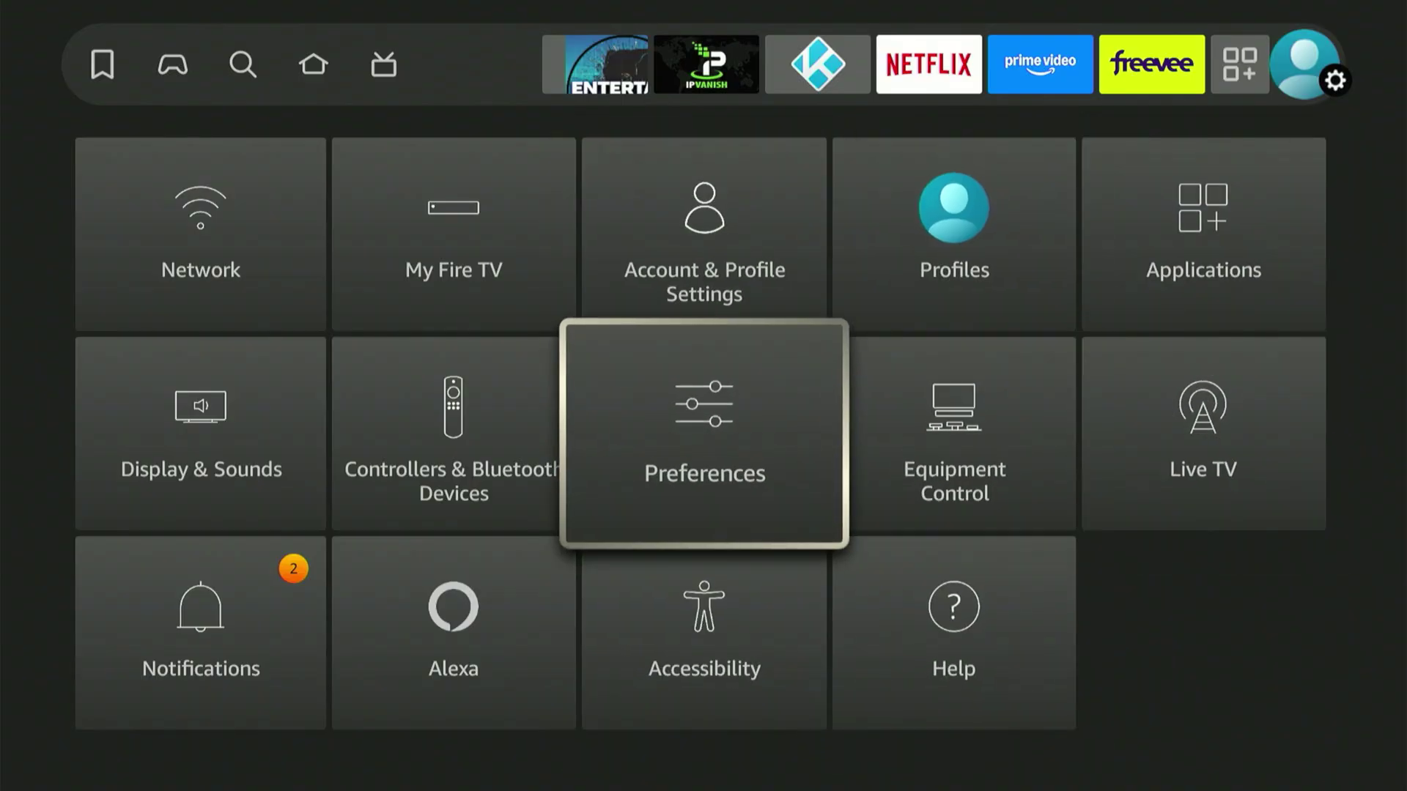
key("Left")
key("Left")
key("Left")
key("Left")
key("Left")
key("Down")
key("Down")
key("Left")
key("Left")
key("Left")
key("Left")
key("Left")
key("Left")
key("Left")
key("Left")
key("Left")
key("Left")
key("Down")
key("Left")
key("Left")
key("Up")
key("Right")
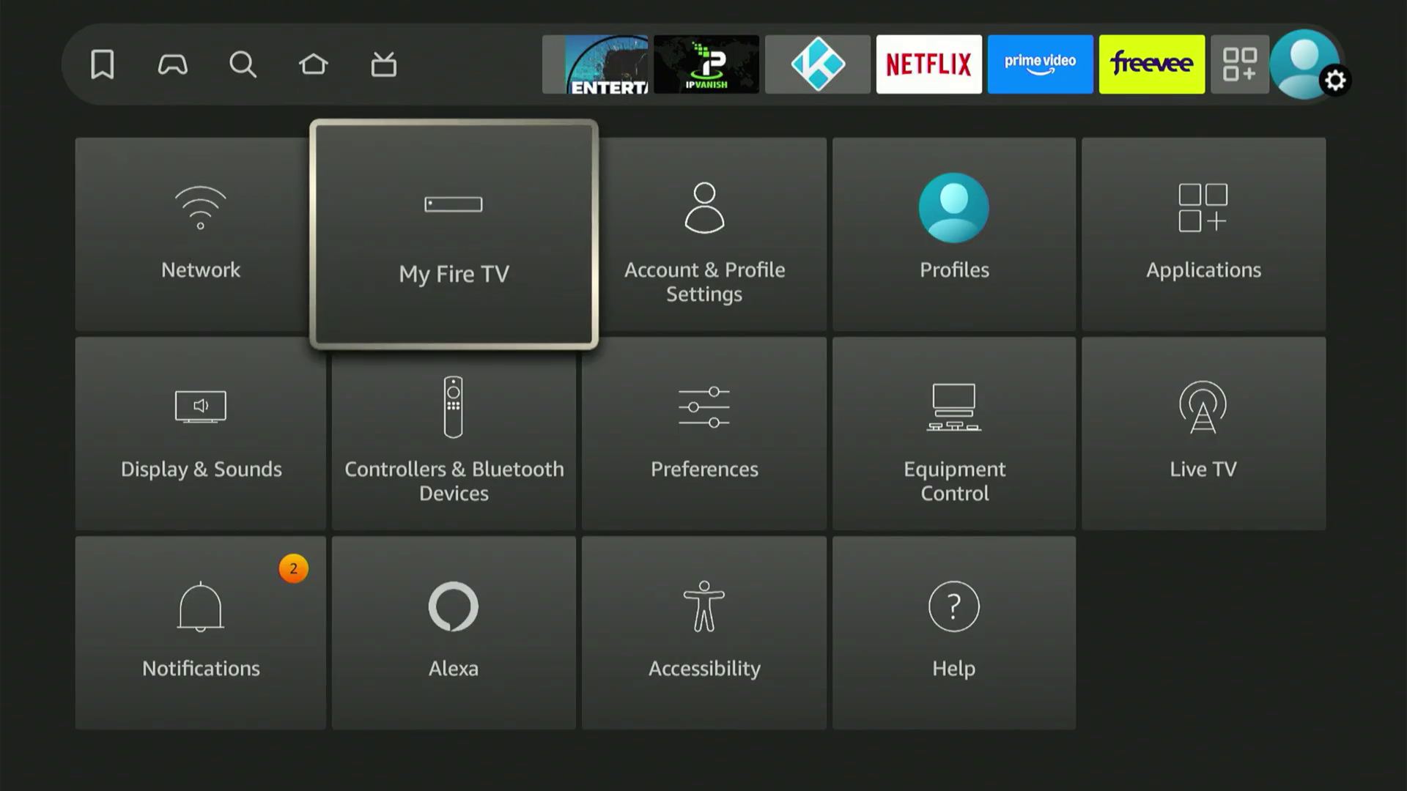
Open My Fire TV > About, select Fire TV repeatedly to confirm developer mode, then go back.
key("Return")
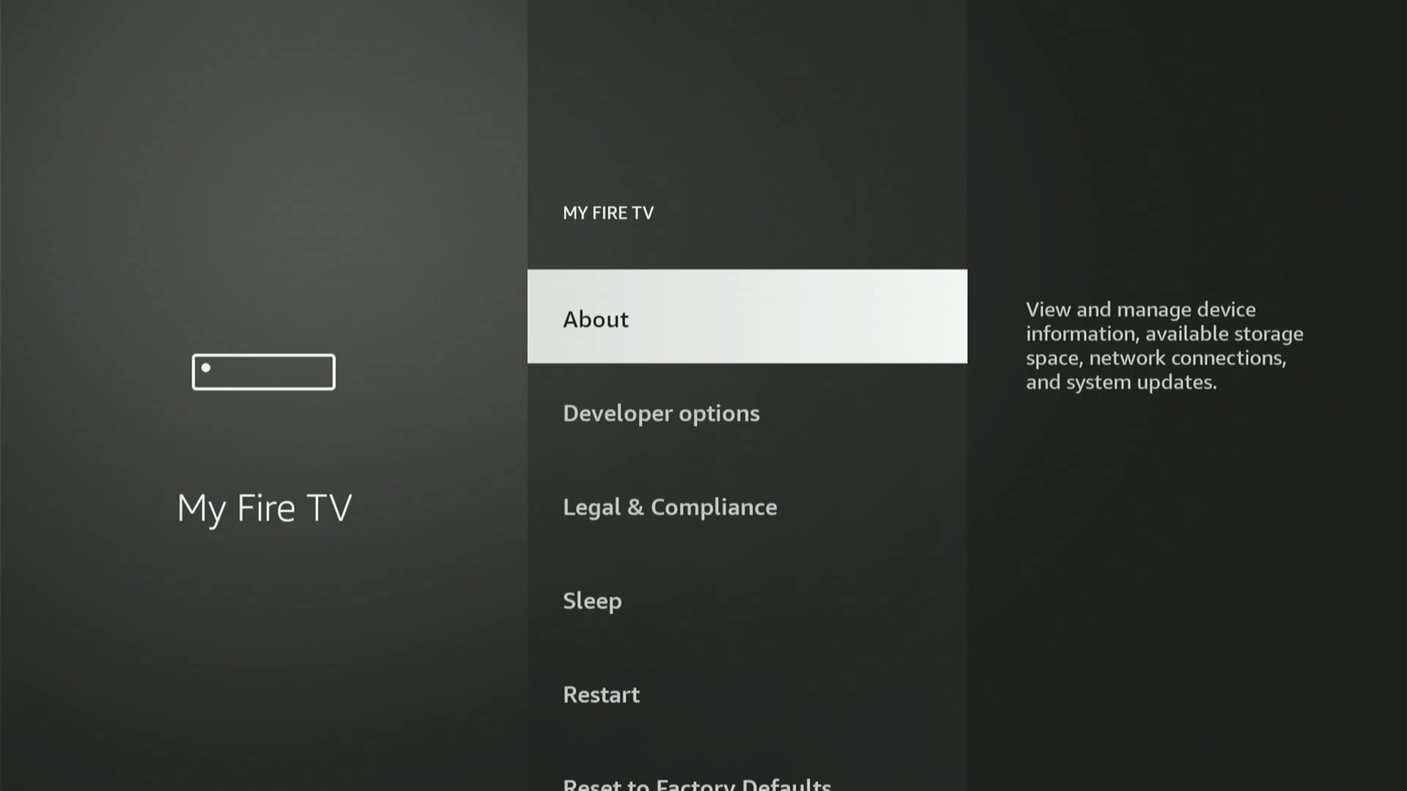
key("Down")
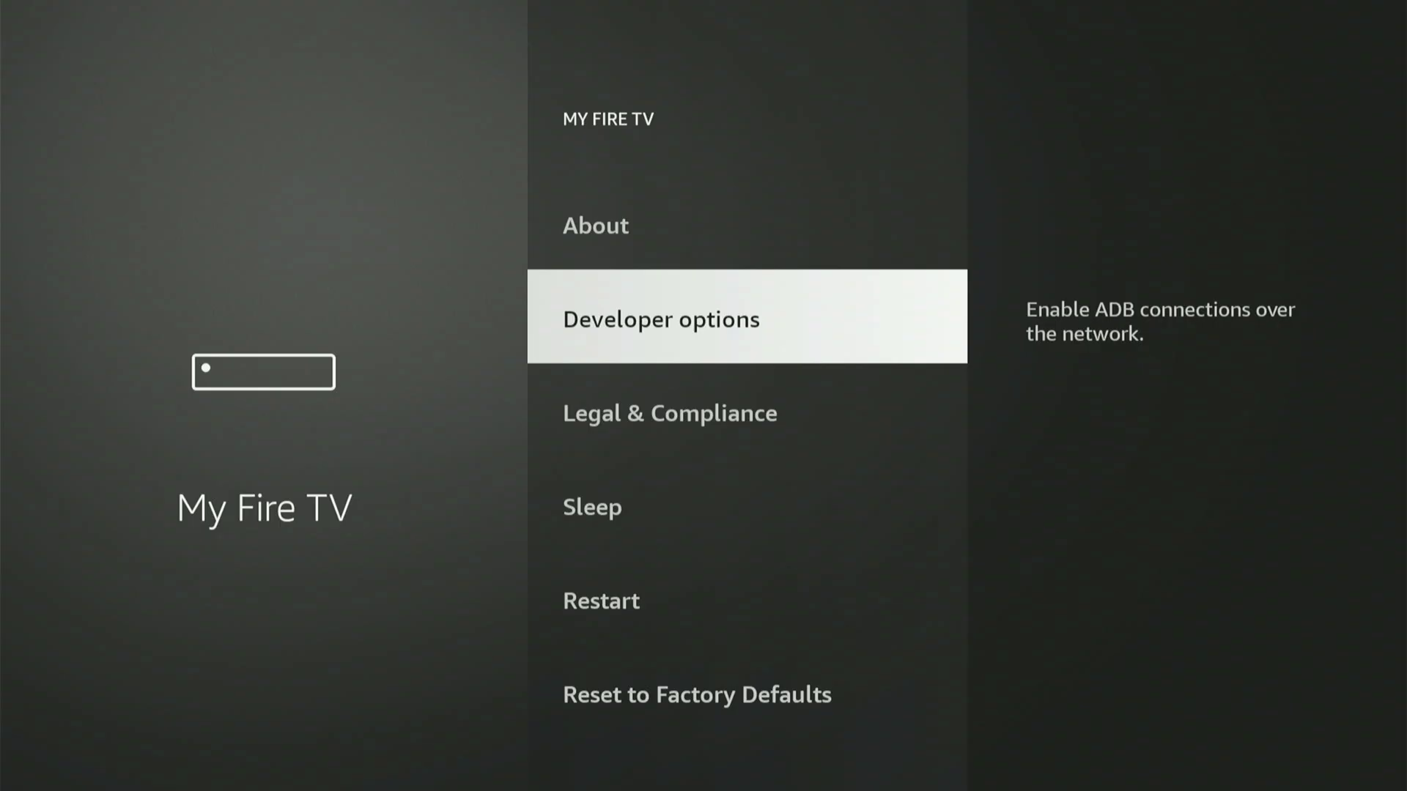
key("Up")
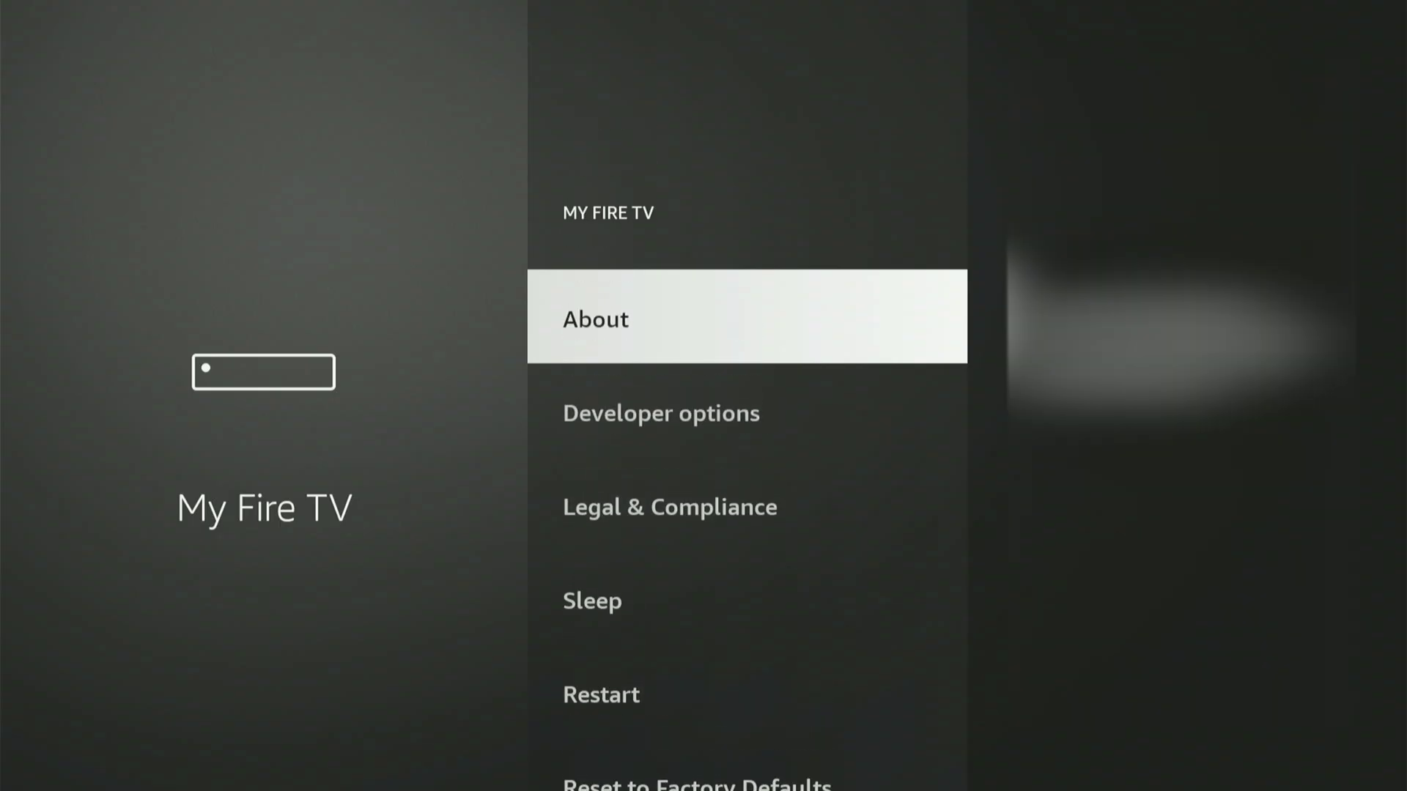
key("Return")
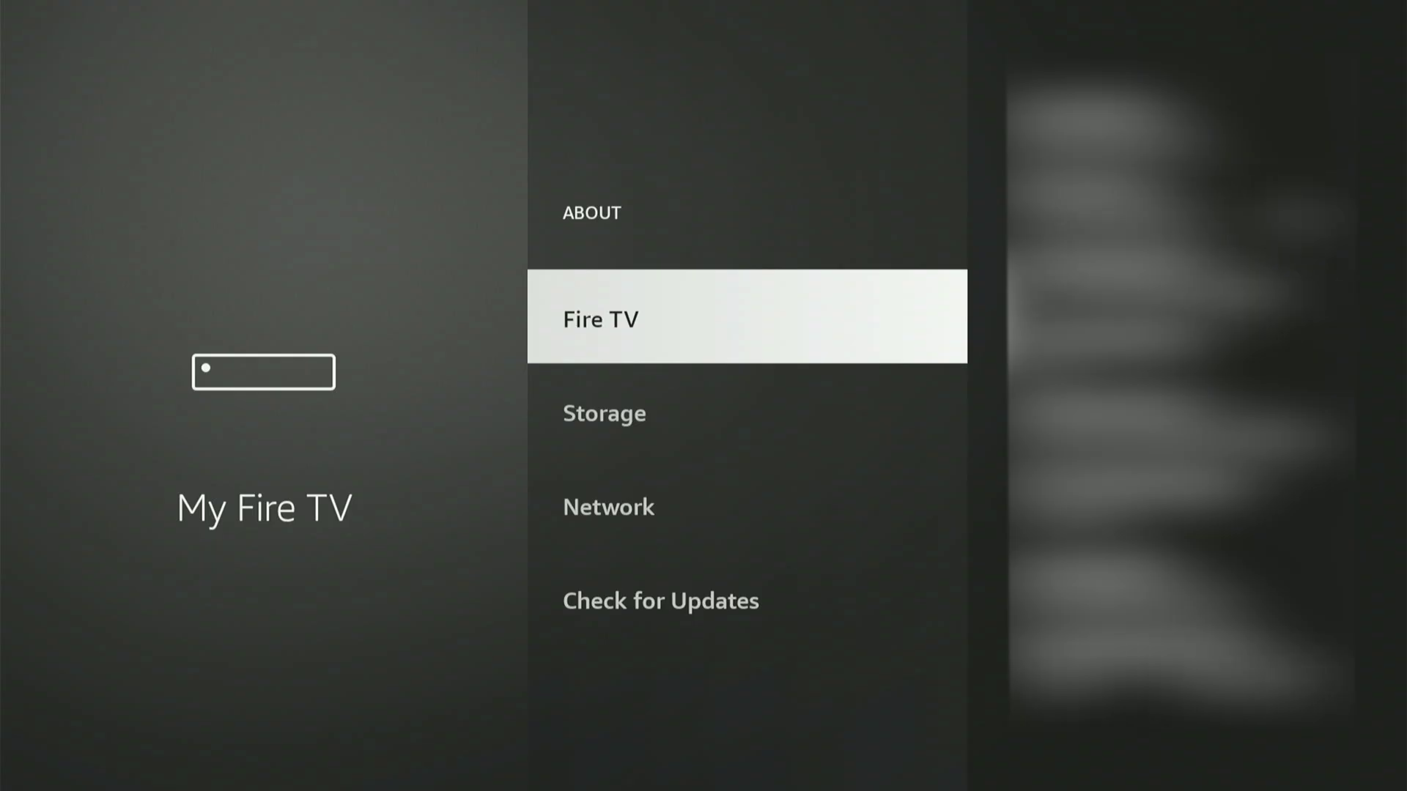
key("Return")
key("Return")
key("Return")
key("Return")
key("Return")
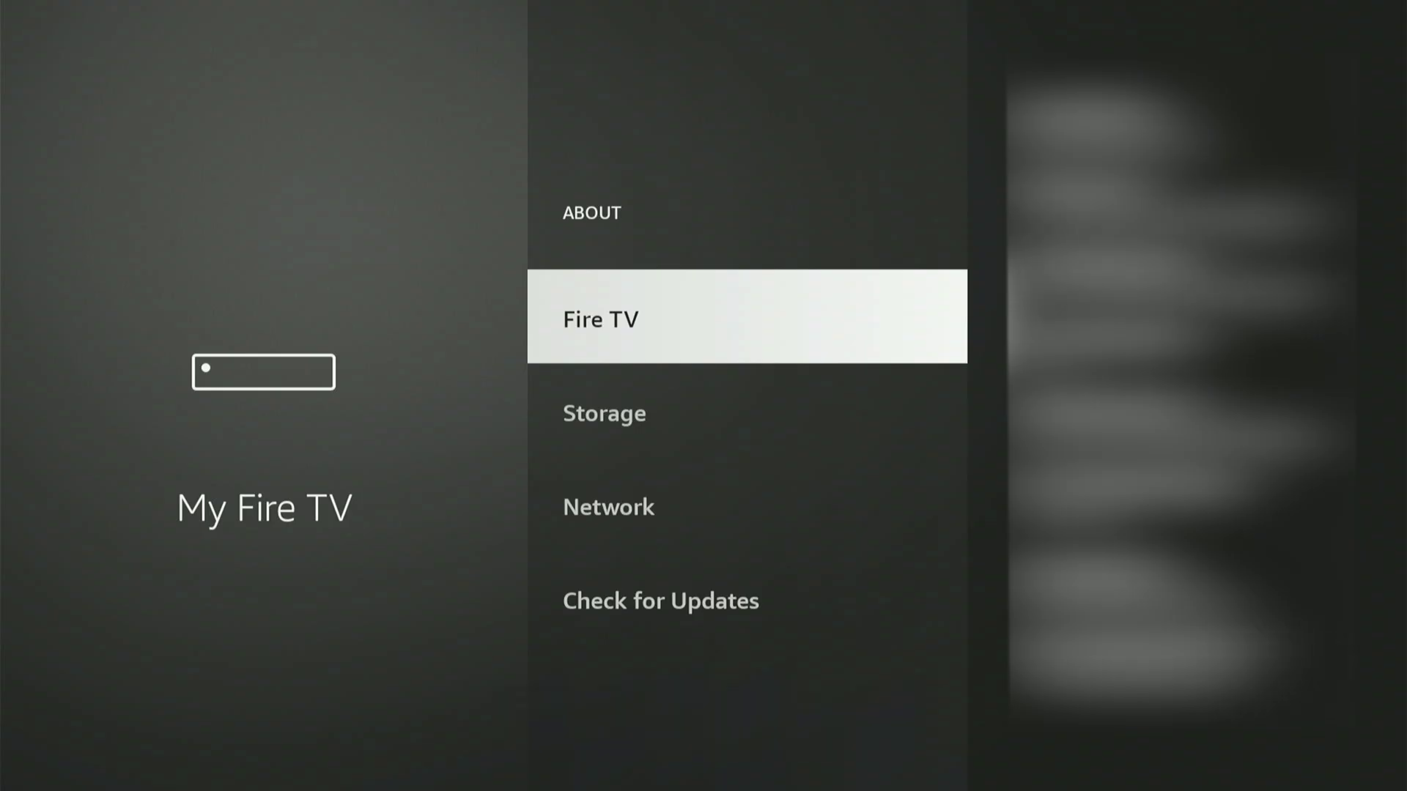
key("Escape")
Open Developer options > Install unknown apps and switch Downloader to ON.
key("Down")
key("Up")
key("Return")
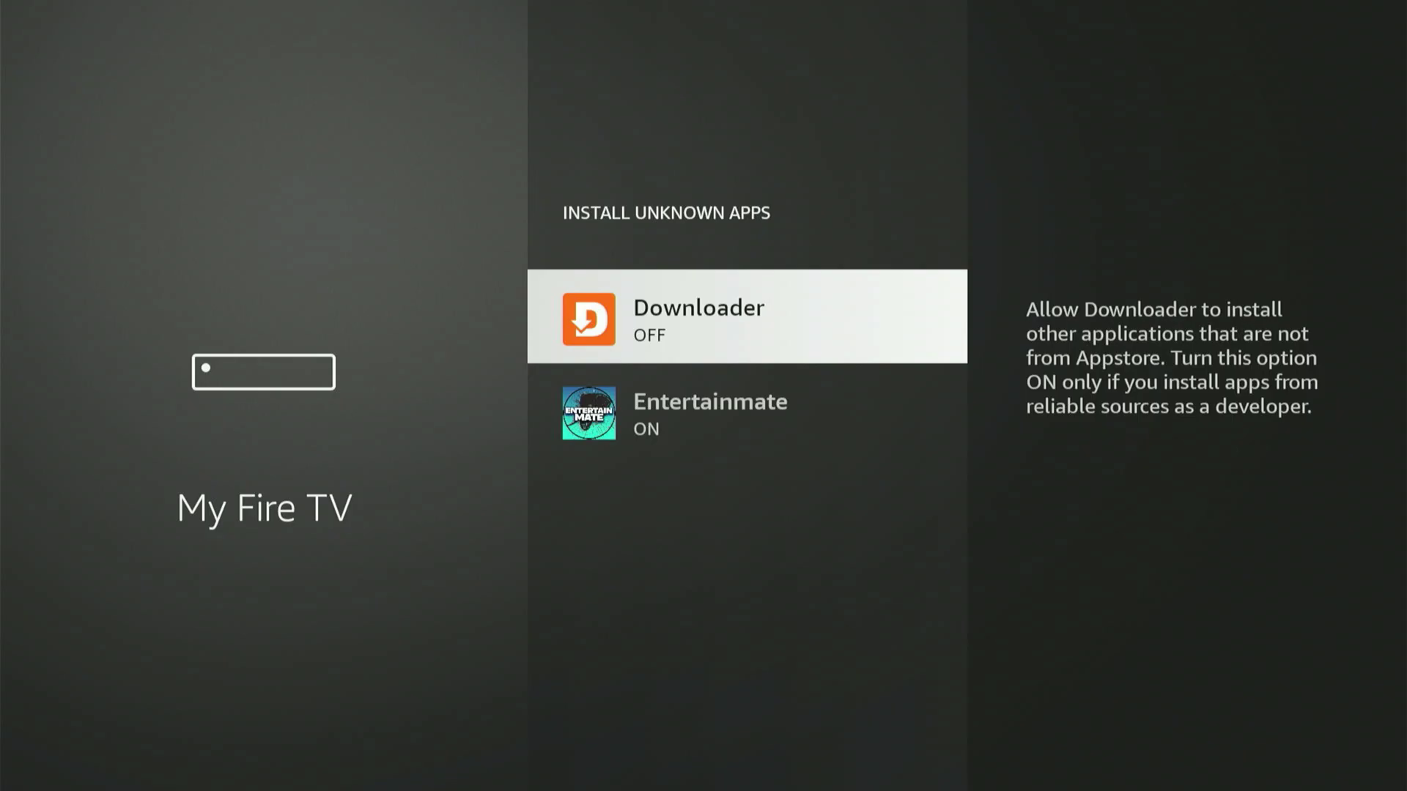
key("Down")
key("Up")
key("Return")
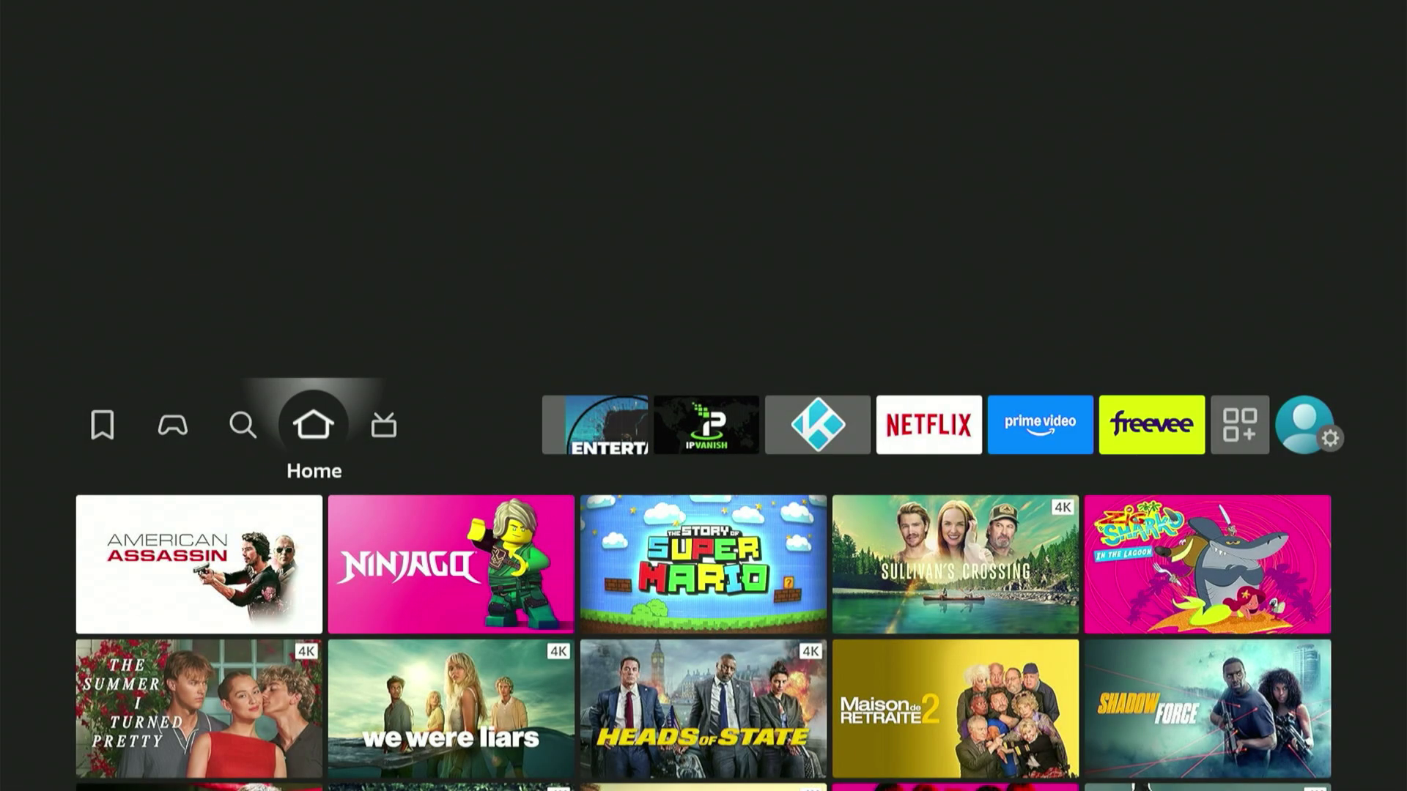
Open the full list of installed apps from the home row.
key("Right")
key("Right")
key("Right")
key("Right")
key("Right")
key("Right")
key("Right")
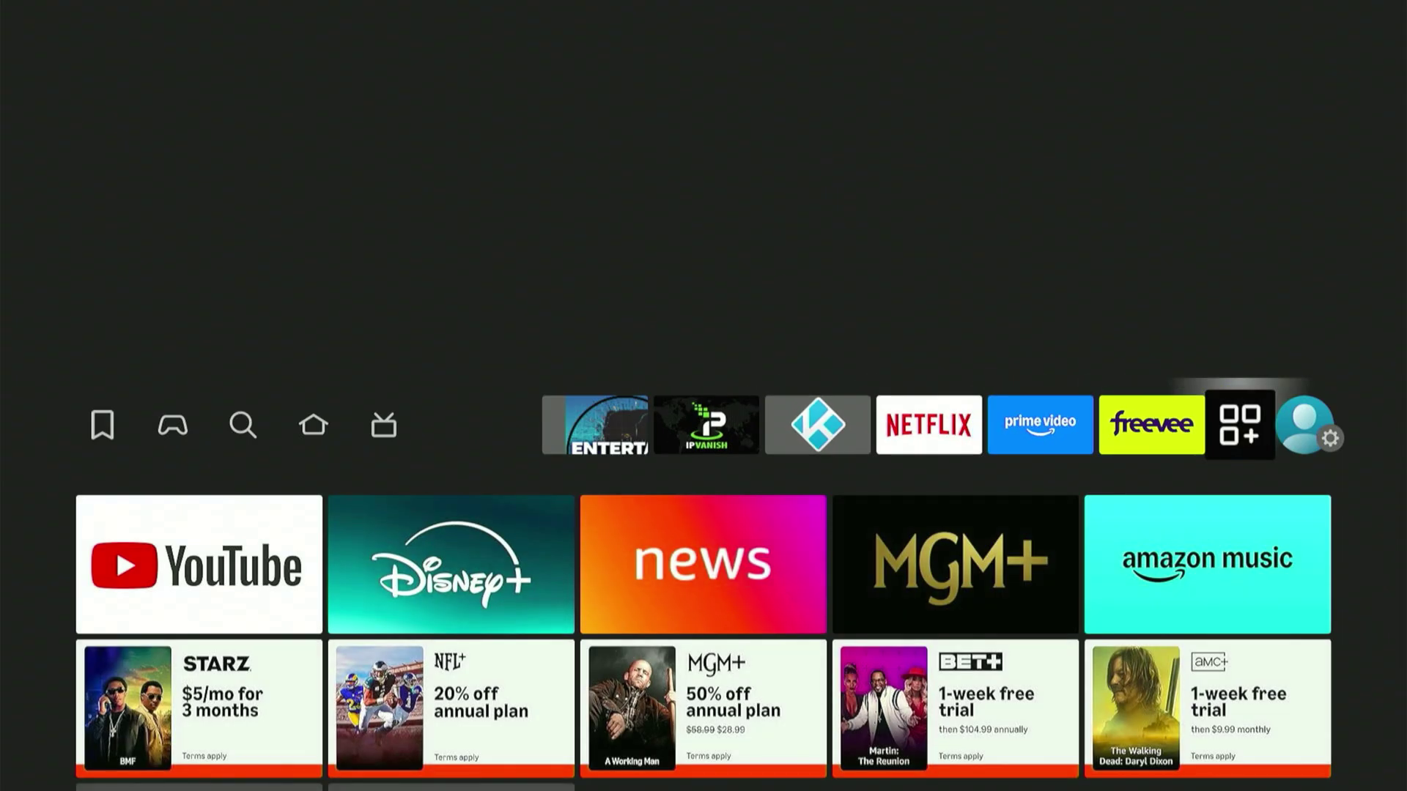
key("Right")
key("Right")
key("Right")
key("Right")
key("Right")
key("Right")
key("Right")
key("Right")
key("Right")
key("Right")
key("Right")
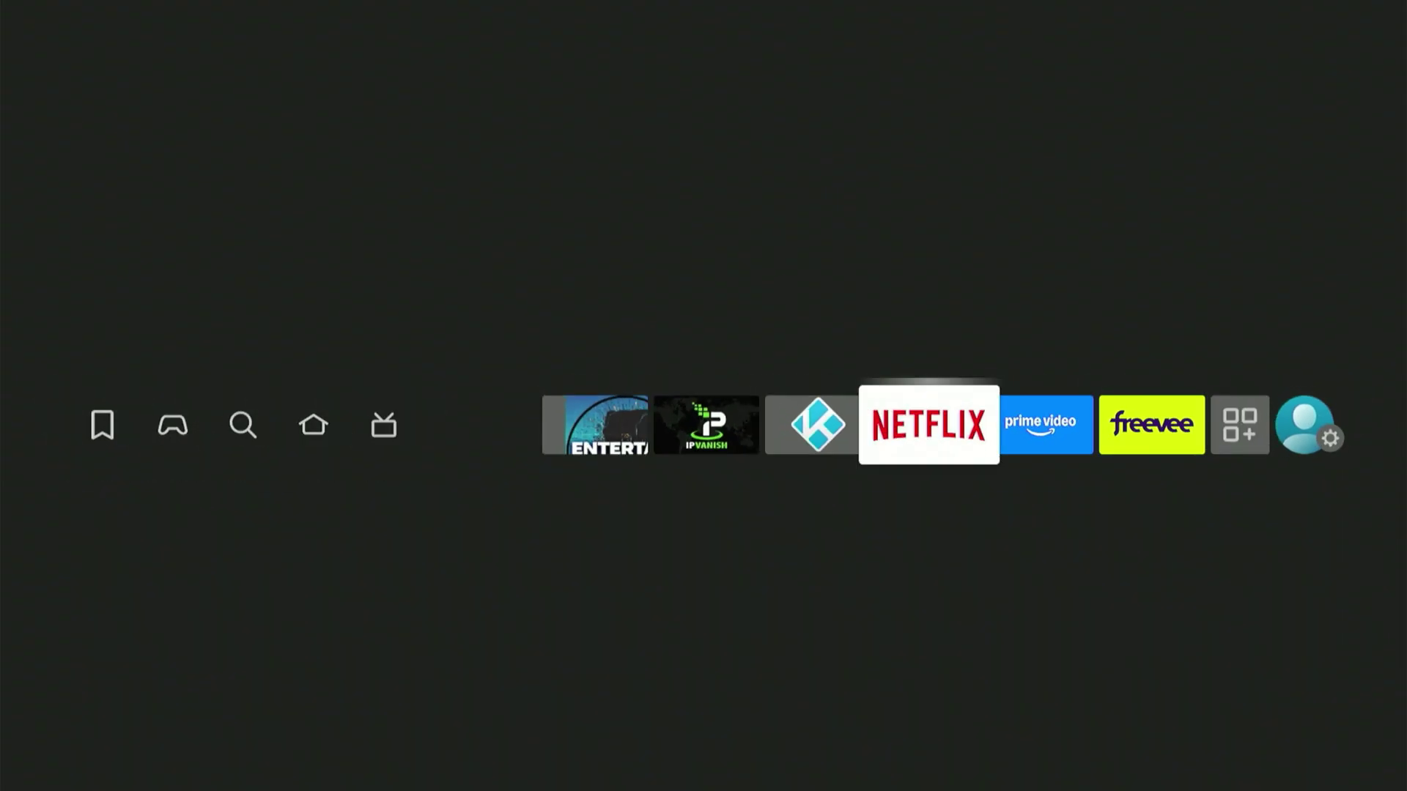
key("Right")
key("Right")
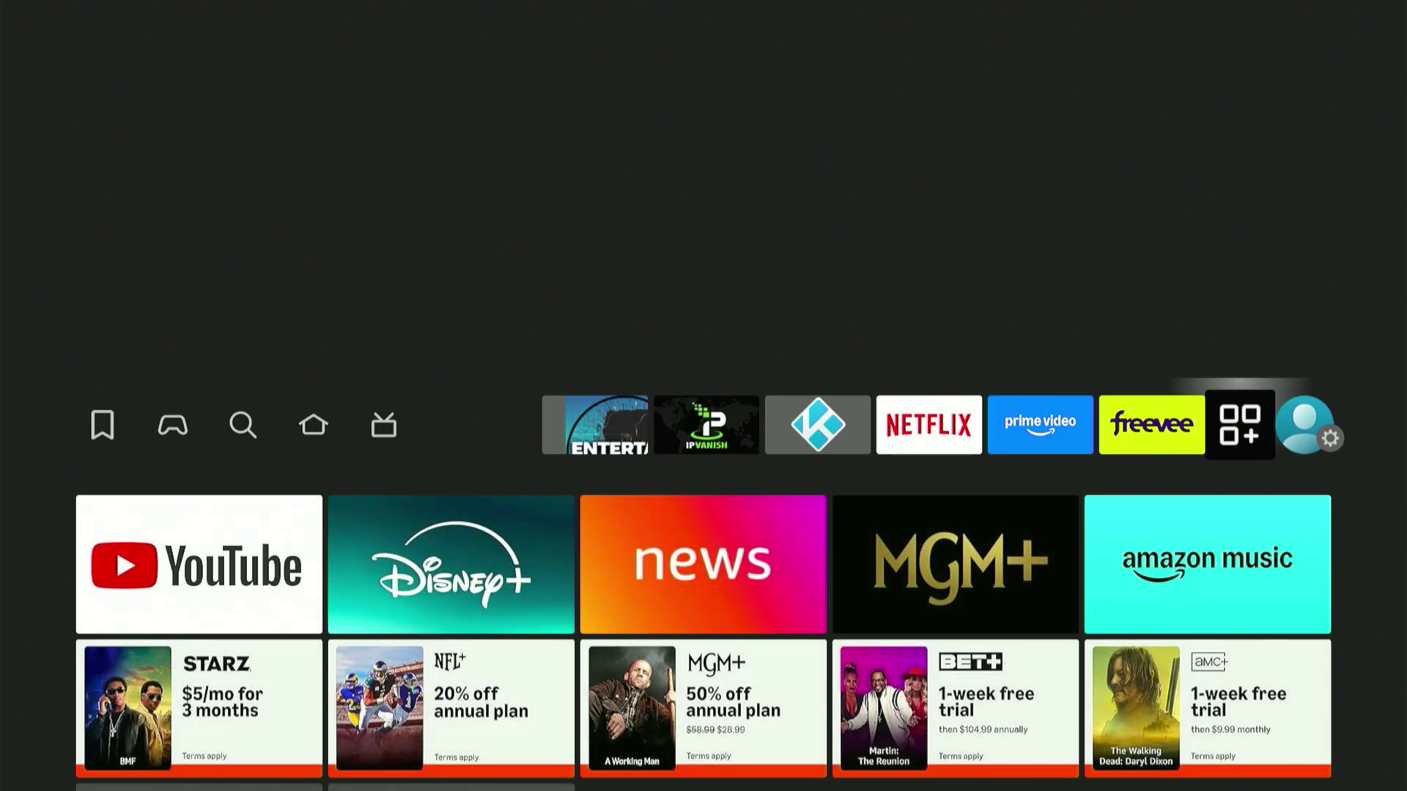
key("Return")
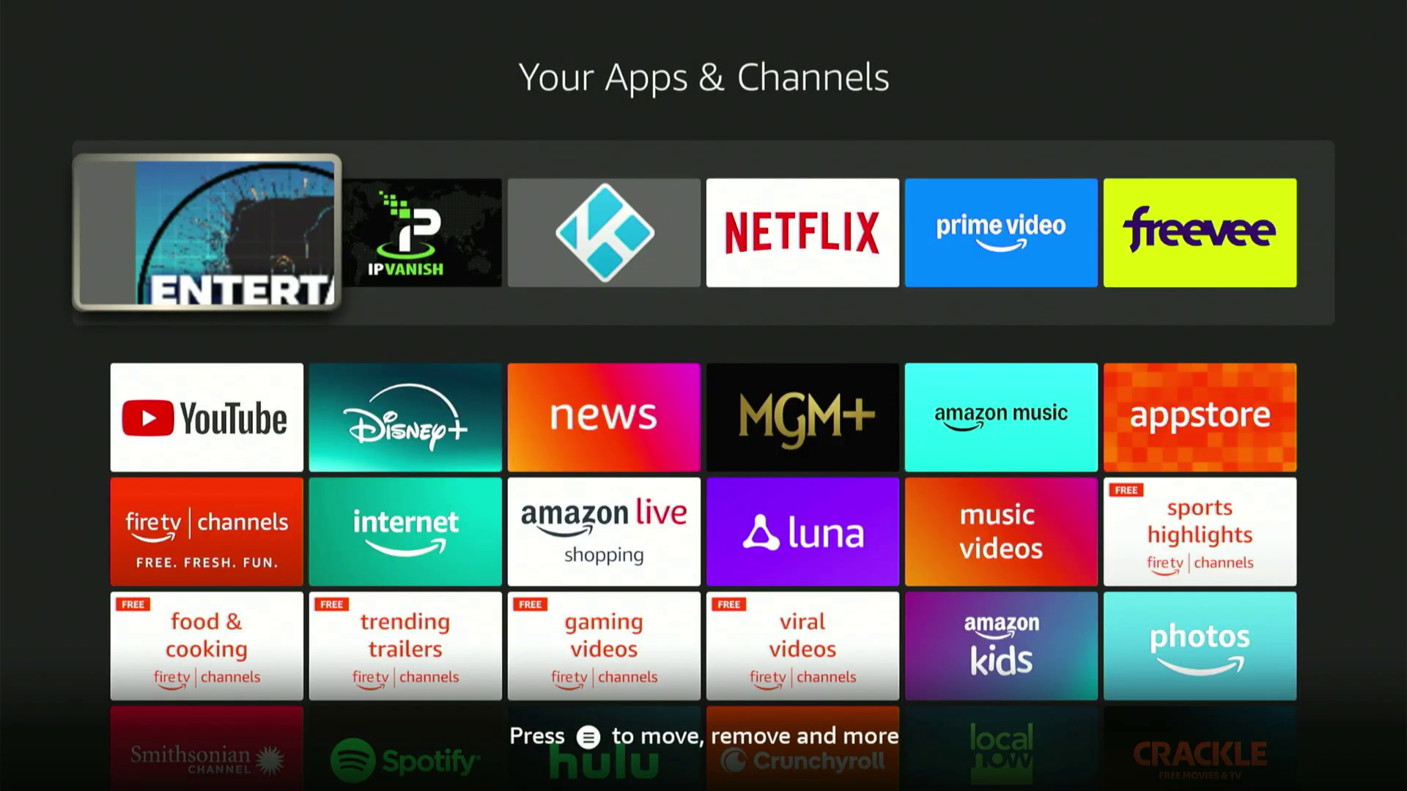
Find the Downloader tile in the app grid and launch it.
key("Down")
key("Down")
key("Down")
key("Down")
key("Right")
key("Right")
key("Right")
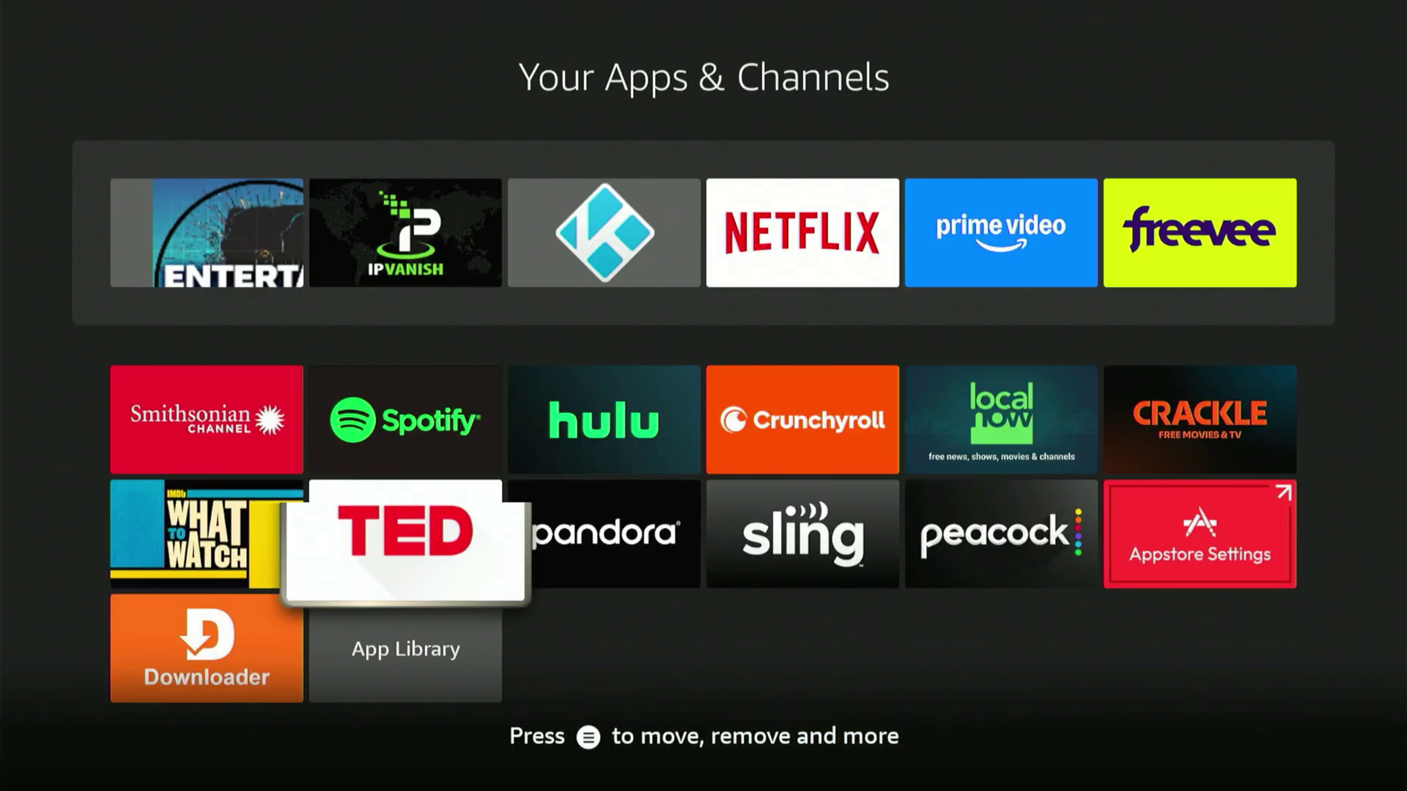
key("Down")
key("Up")
key("Up")
key("Up")
key("Up")
key("Up")
key("Up")
key("Right")
key("Right")
key("Right")
key("Down")
key("Down")
key("Down")
key("Down")
key("Down")
key("Down")
key("Left")
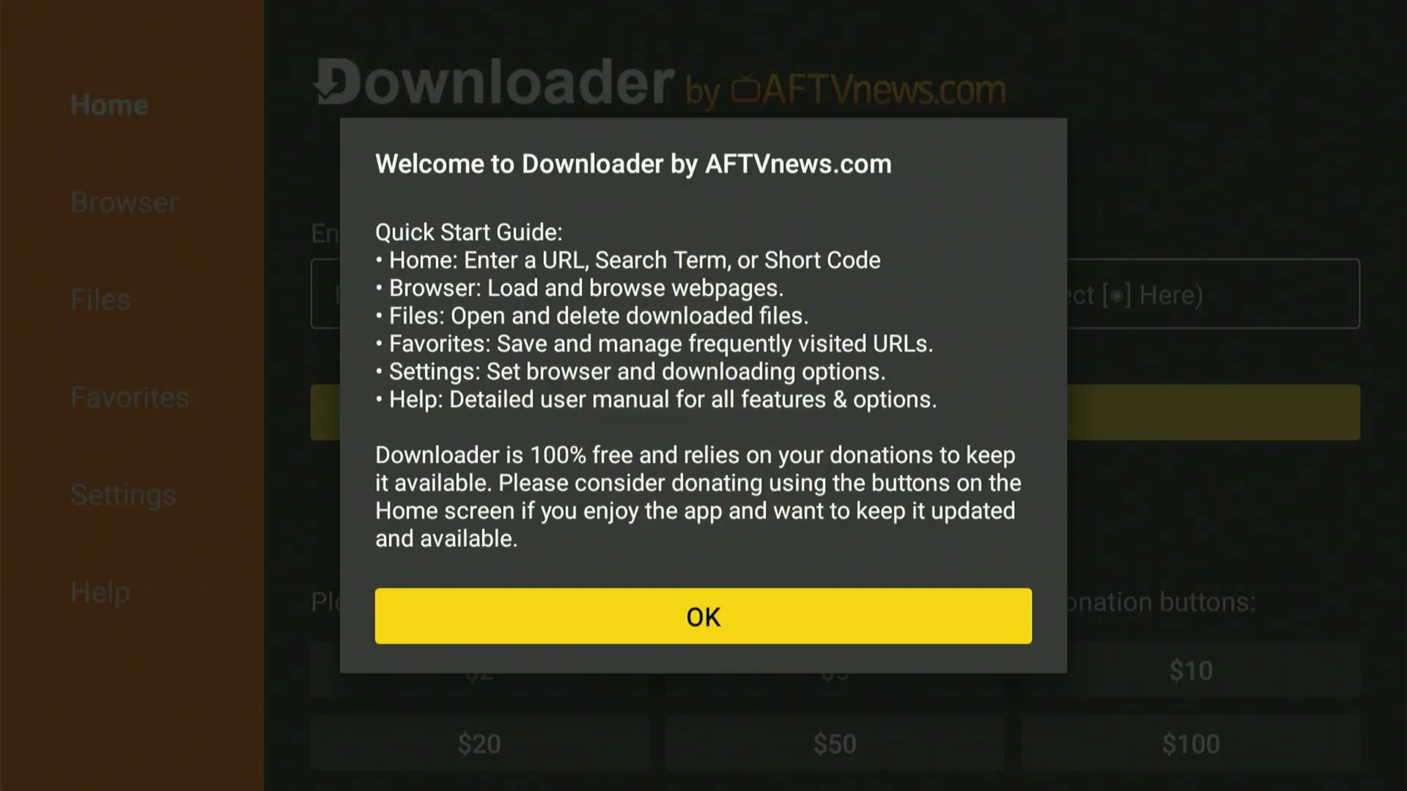
Dismiss the welcome guide and start editing the URL field.
key("Return")
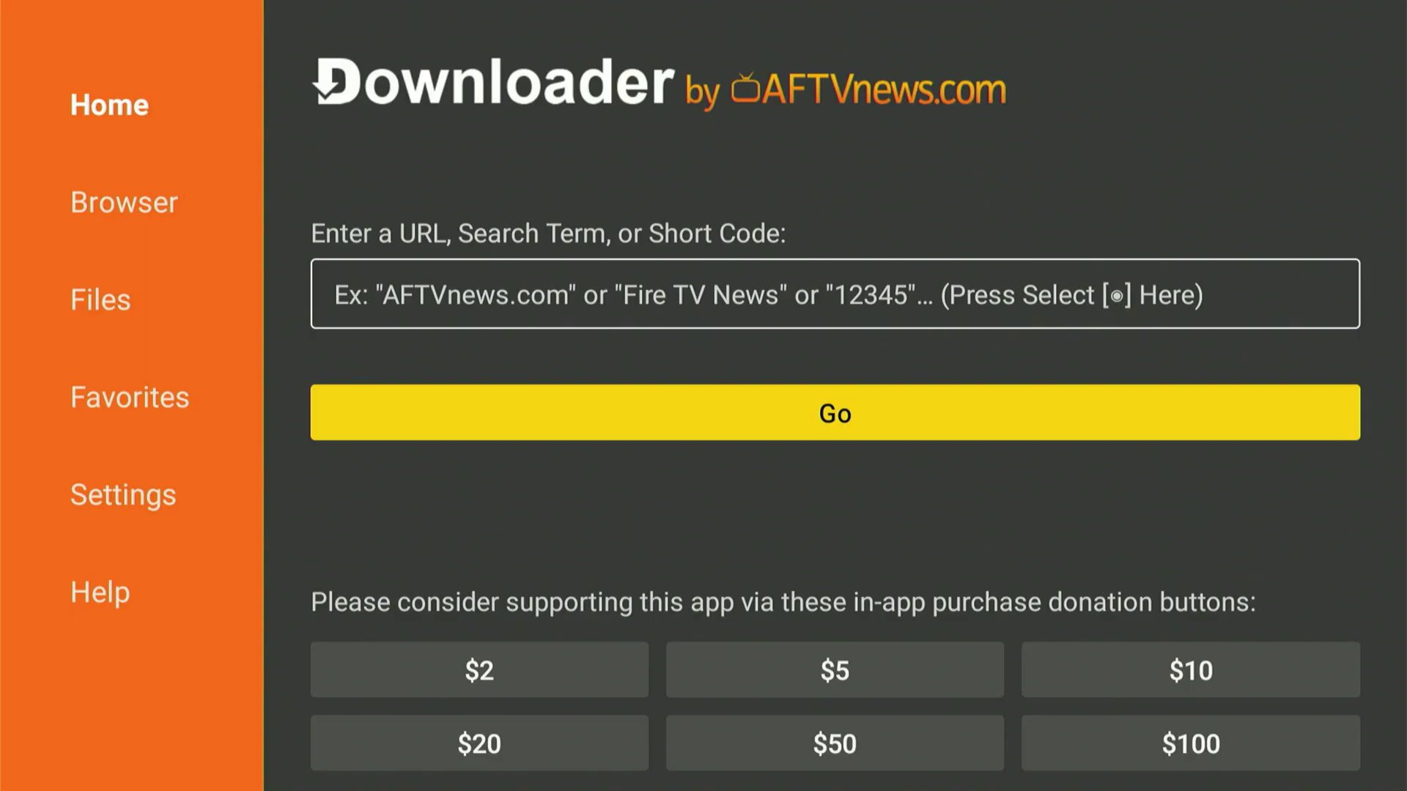
key("Up")
key("Return")
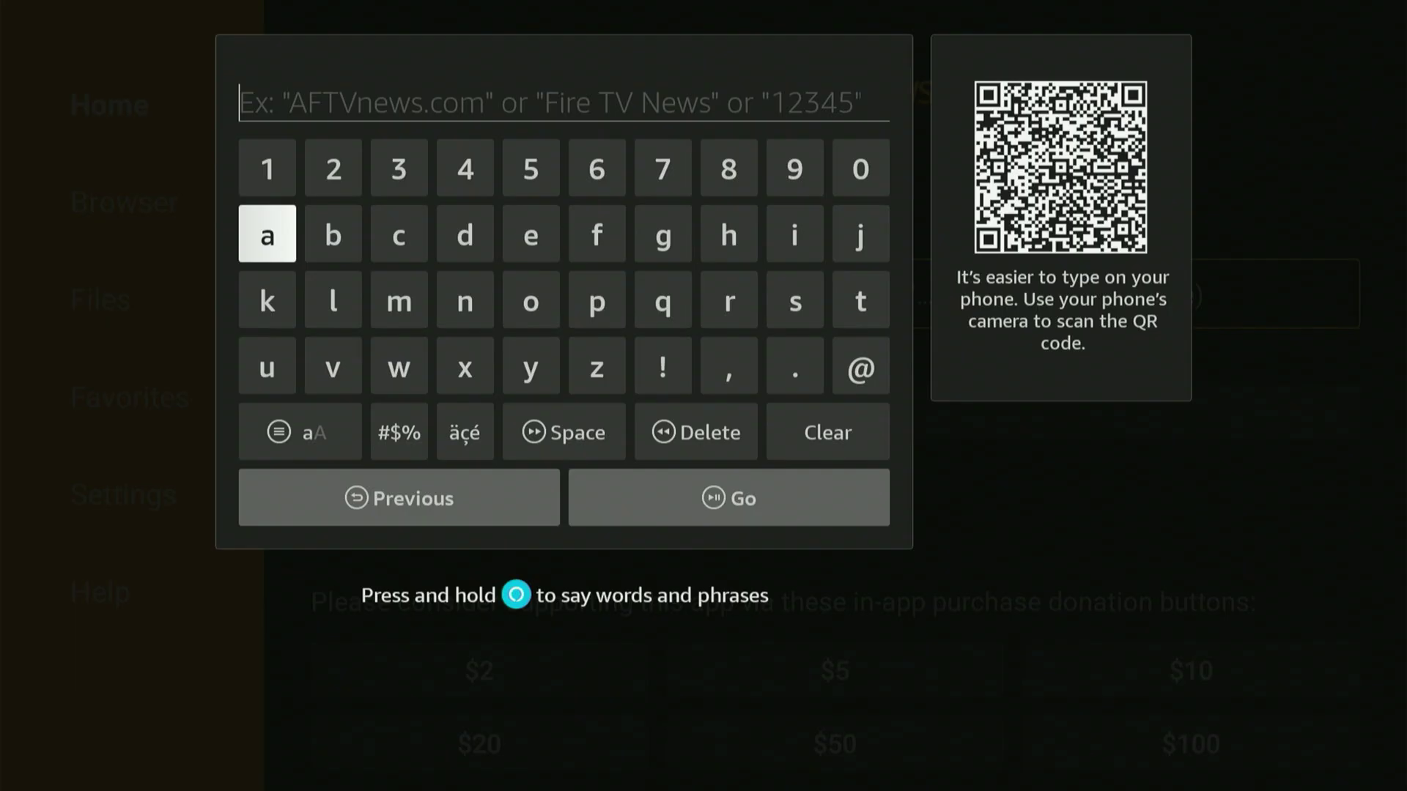
key("Up")
key("Right")
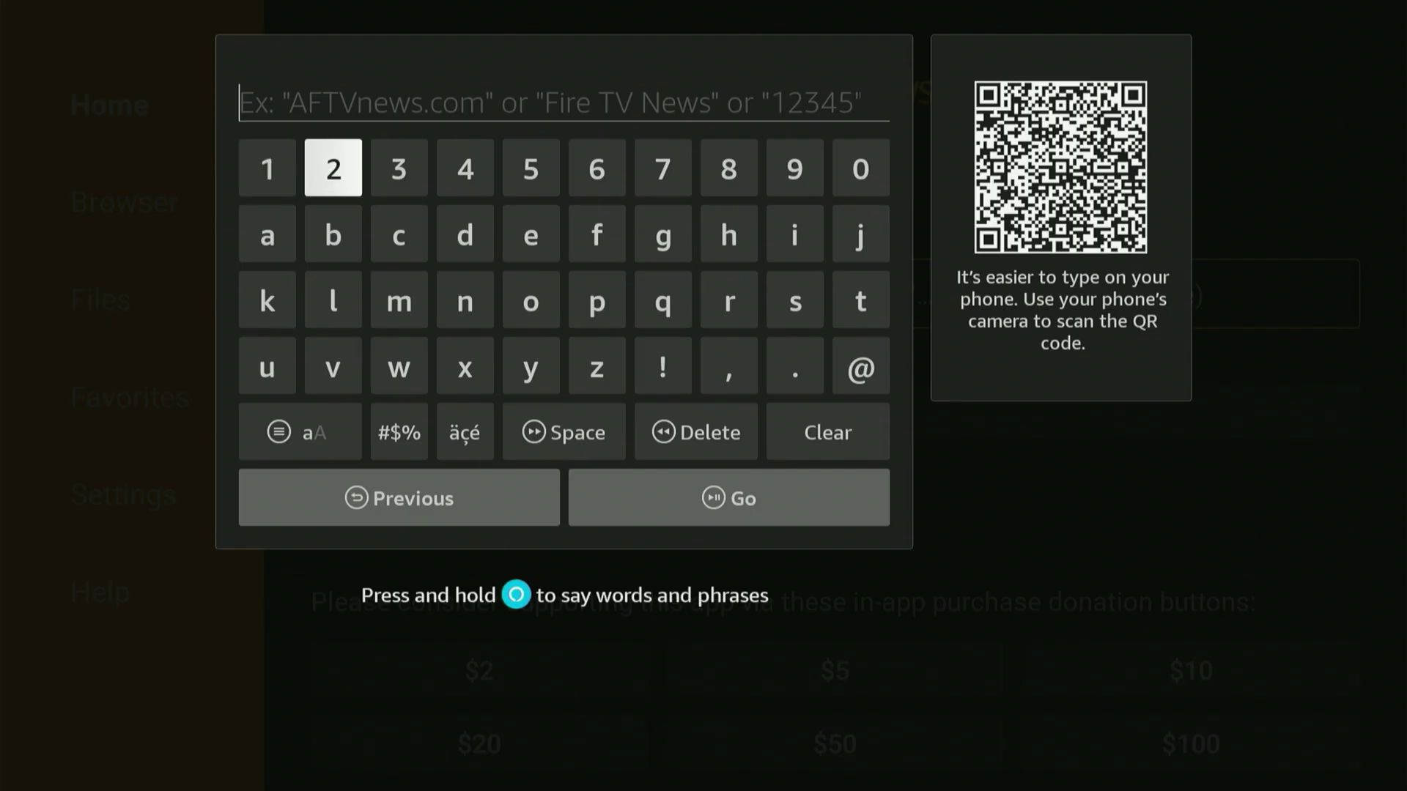
key("Right")
key("Return")
key("Right")
key("Right")
key("Right")
key("Right")
key("Right")
key("Return")
key("Left")
key("Left")
key("Left")
key("Left")
key("Left")
key("Left")
key("Return")
key("Right")
key("Right")
key("Right")
key("Right")
key("Return")
key("Right")
key("Right")
key("Right")
key("Right")
key("Return")
key("Right")
key("Right")
key("Return")
key("Right")
key("Right")
key("Right")
key("Right")
key("Right")
key("Right")
key("Right")
key("Right")
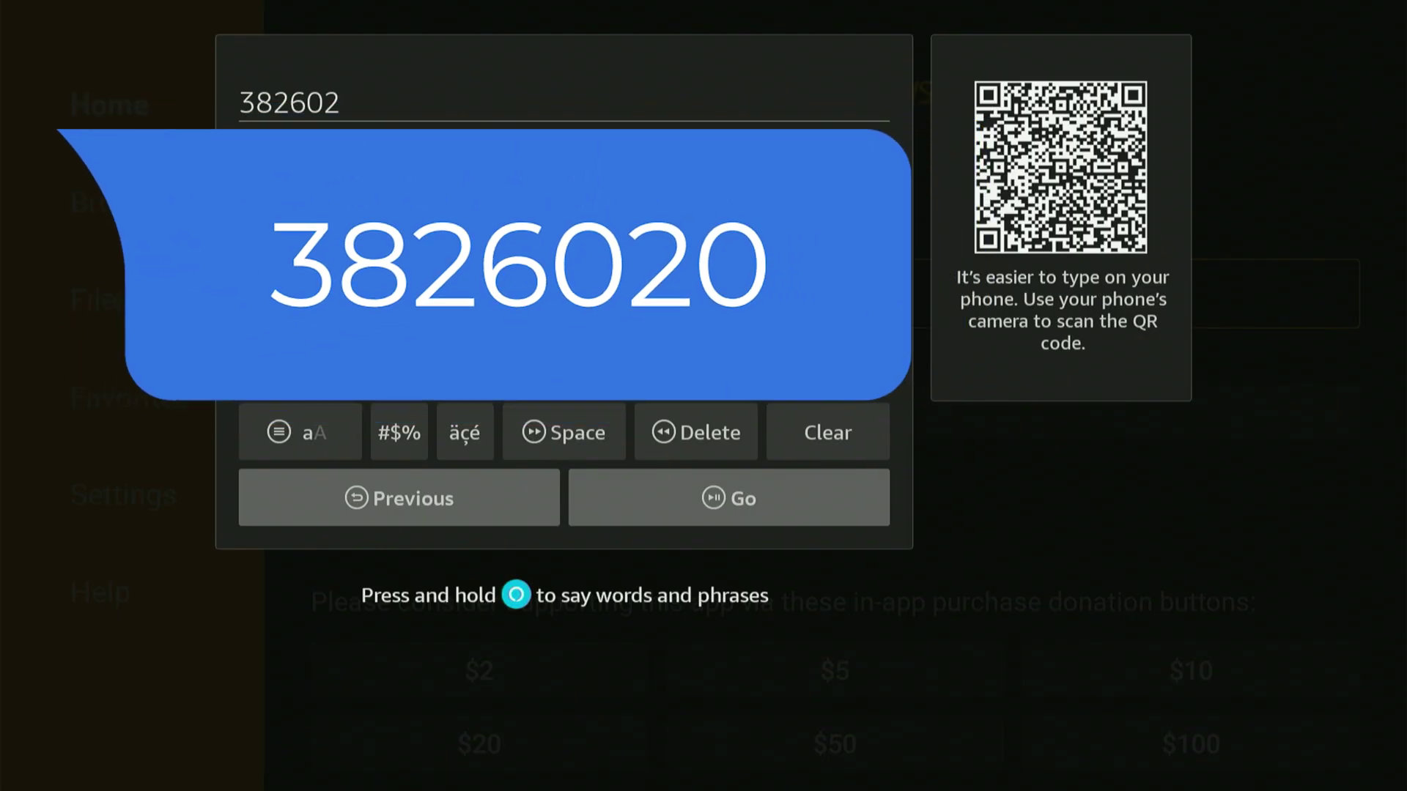
key("Return")
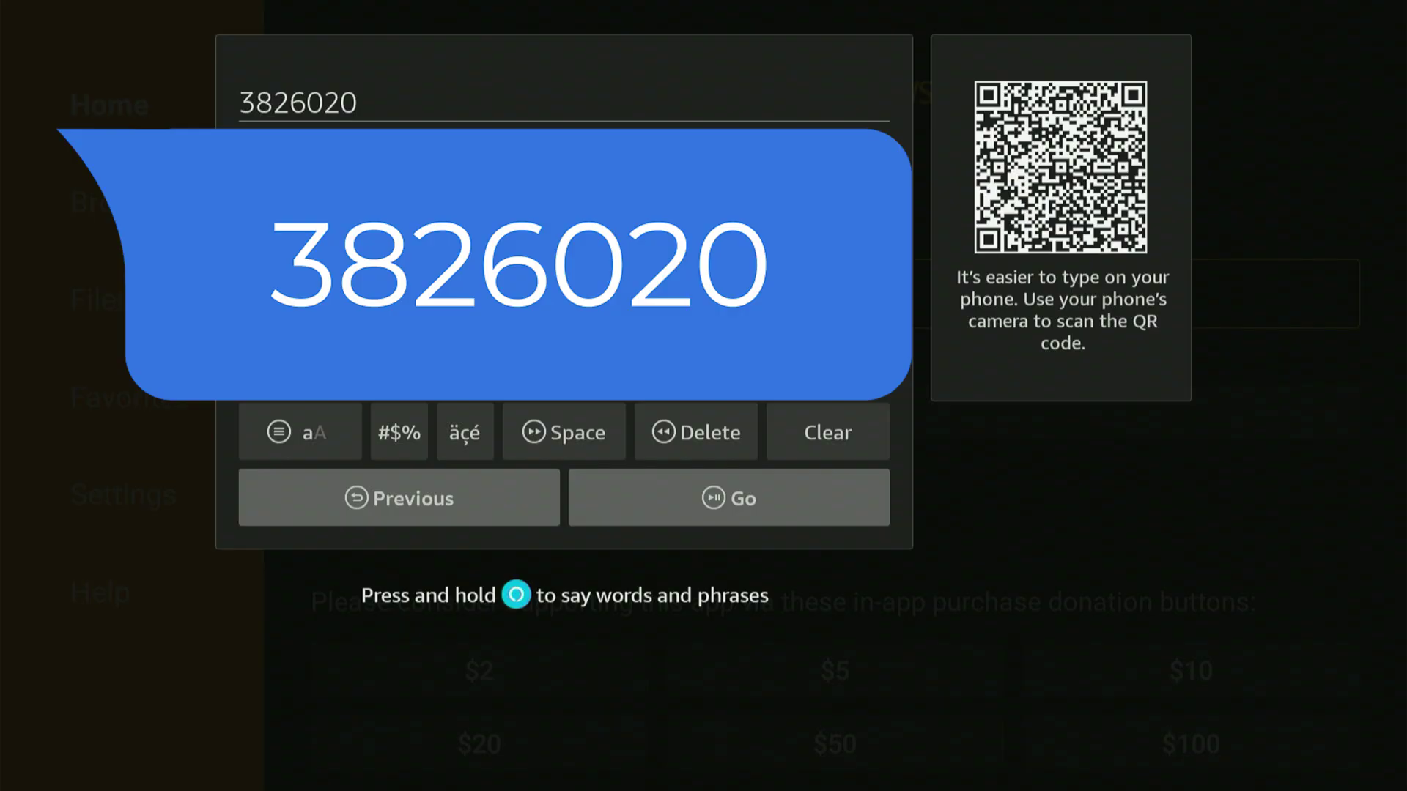
Move the focus to the Go button.
left_click(563, 432)
key("Right")
key("Right")
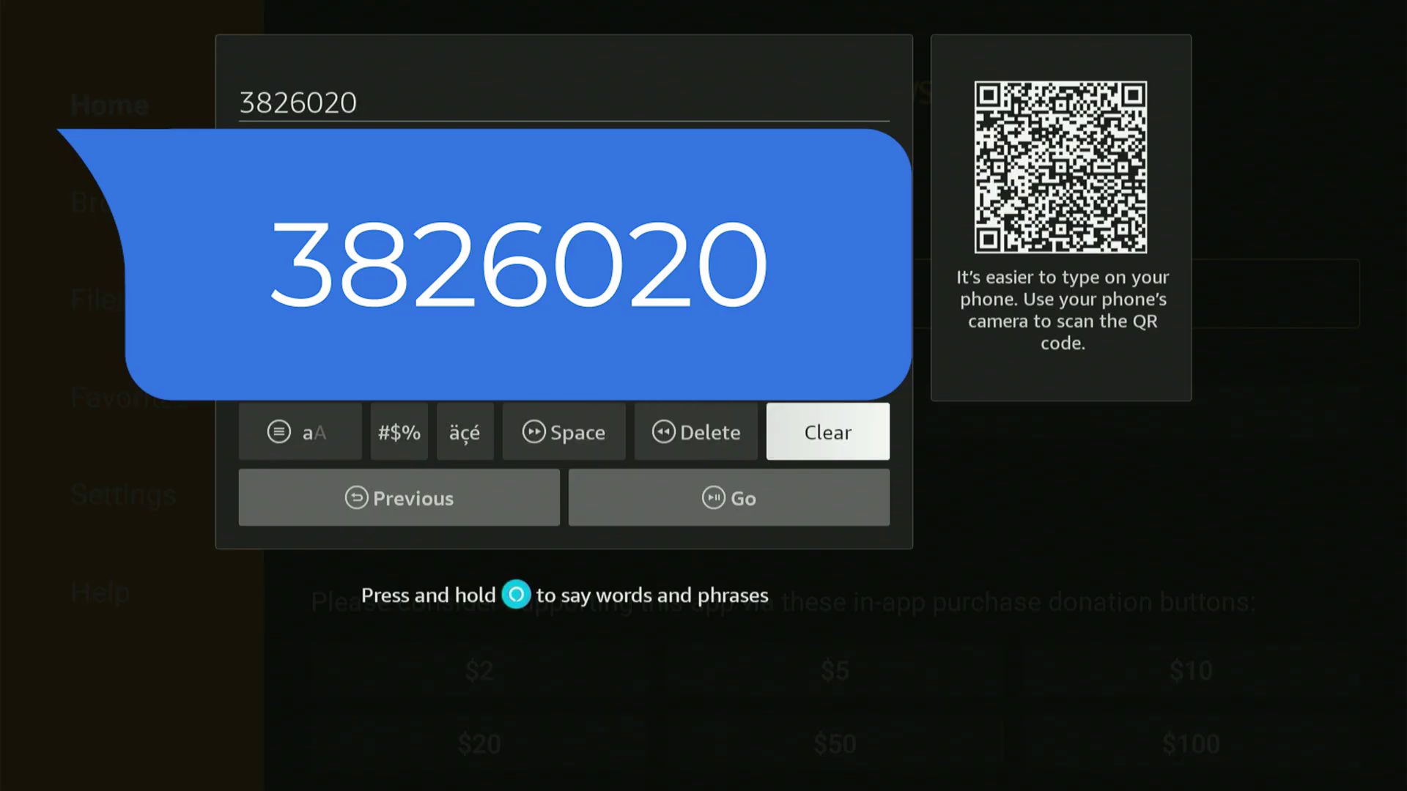
key("Down")
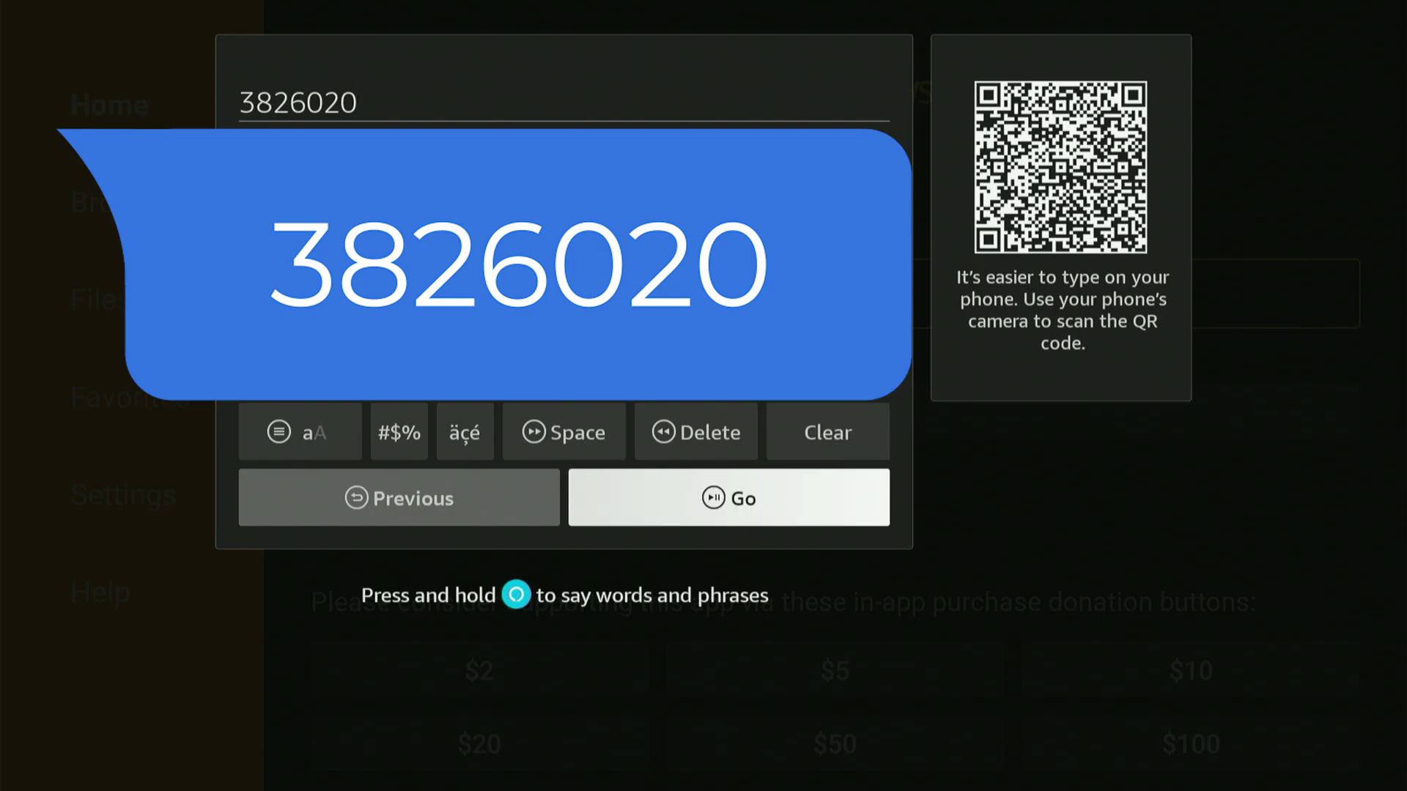
Submit code 3826020 to download the UL.apk file.
key("Return")
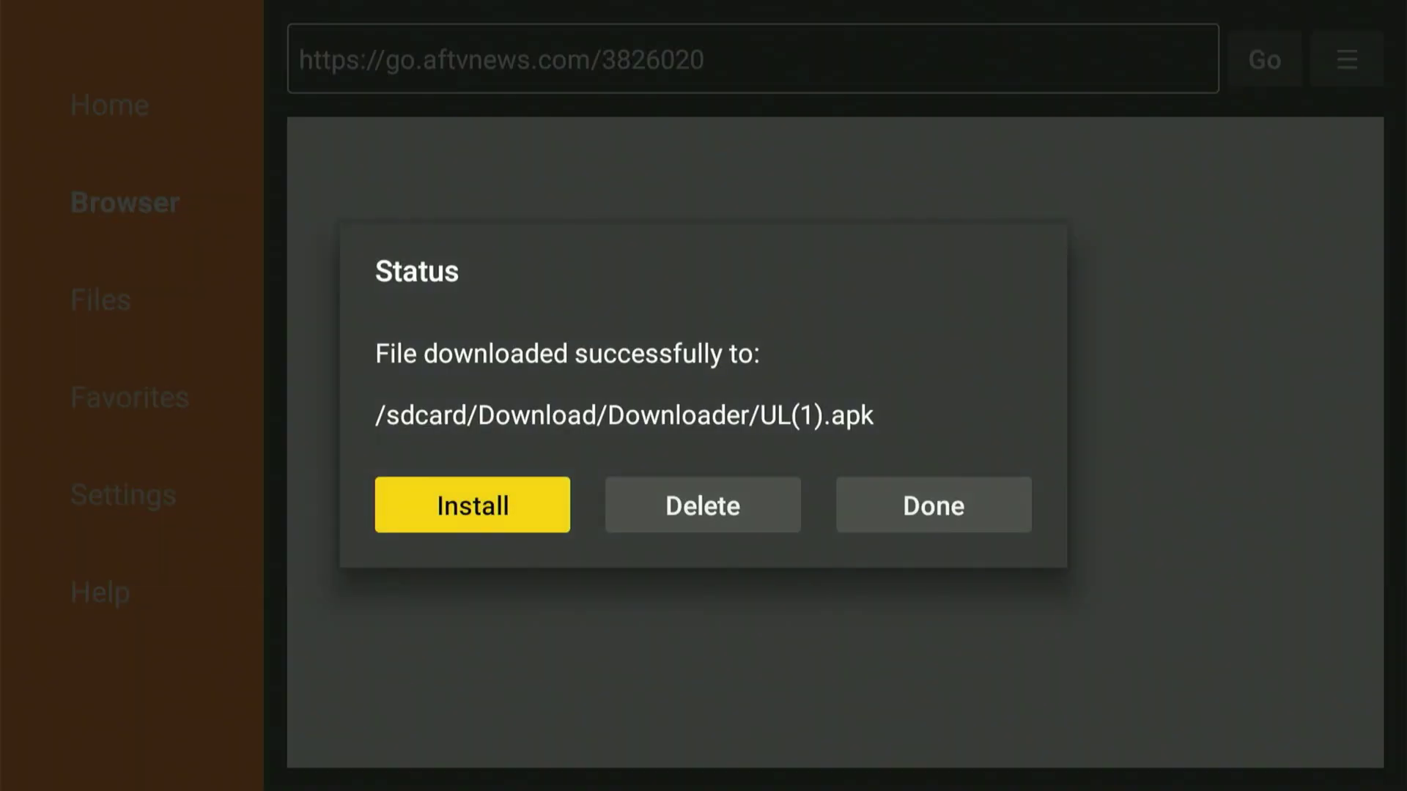
Close the installer and delete the downloaded UL(1).apk file.
key("Right")
key("Return")
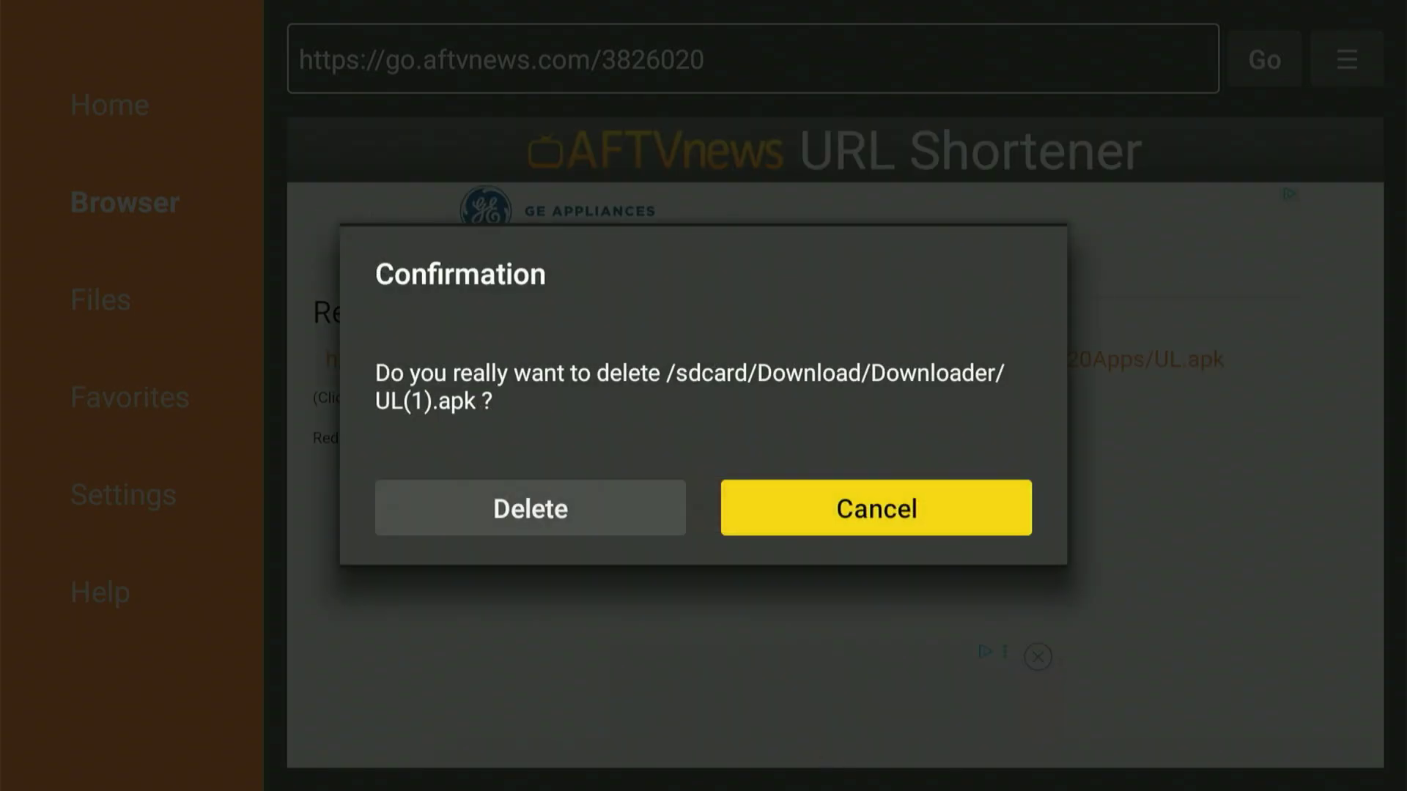
key("Left")
key("Return")
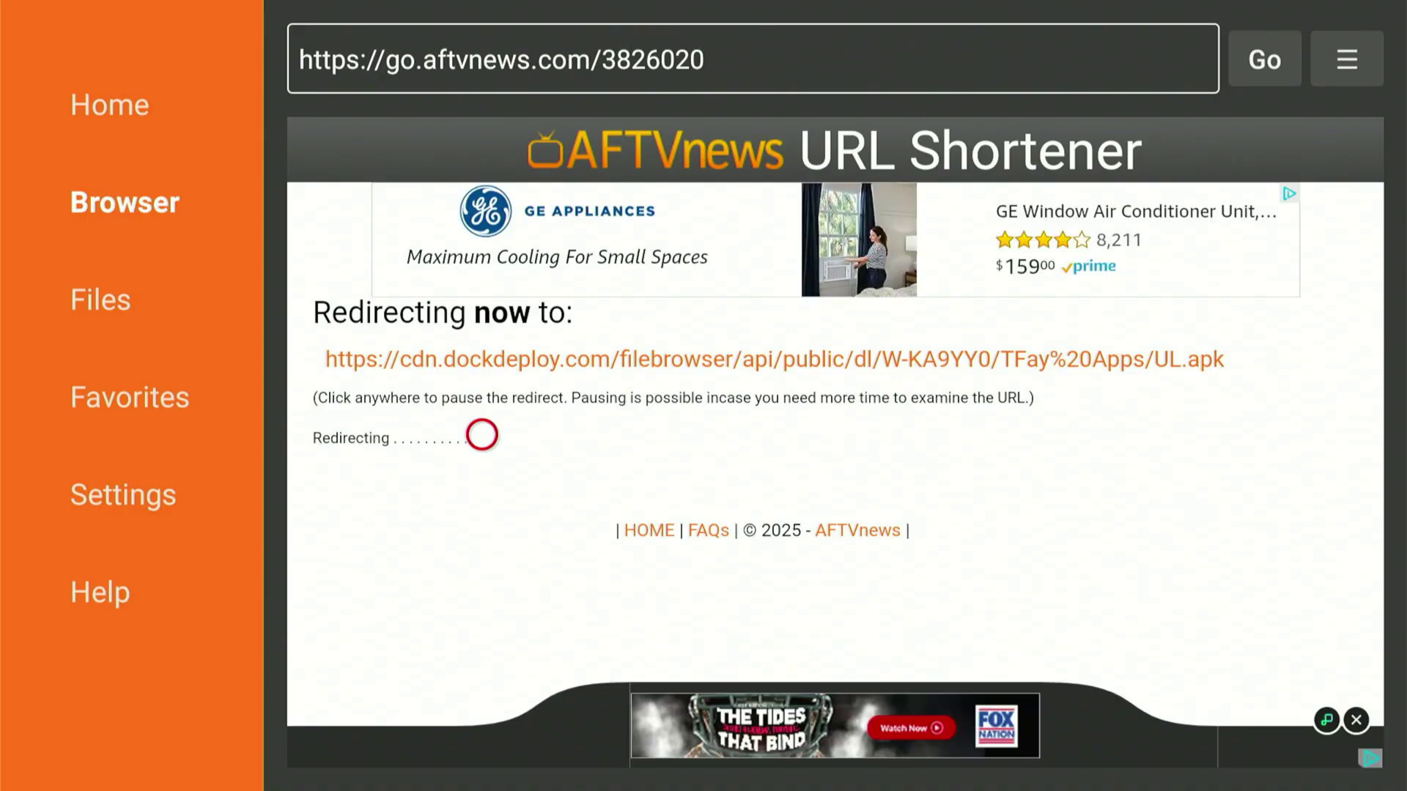
Return home and open the My Fire TV settings.
key("Home")
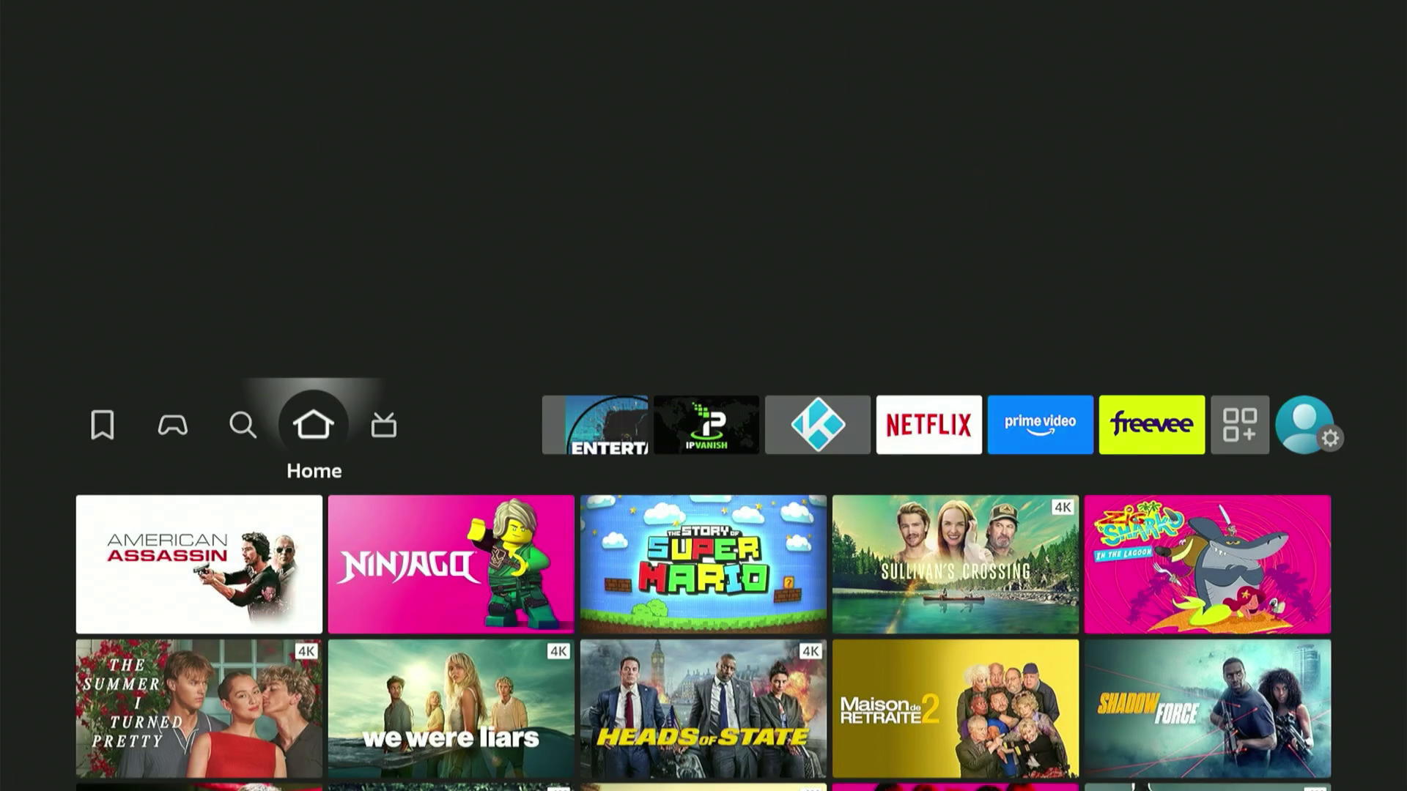
key("Right")
key("Right")
key("Right")
key("Right")
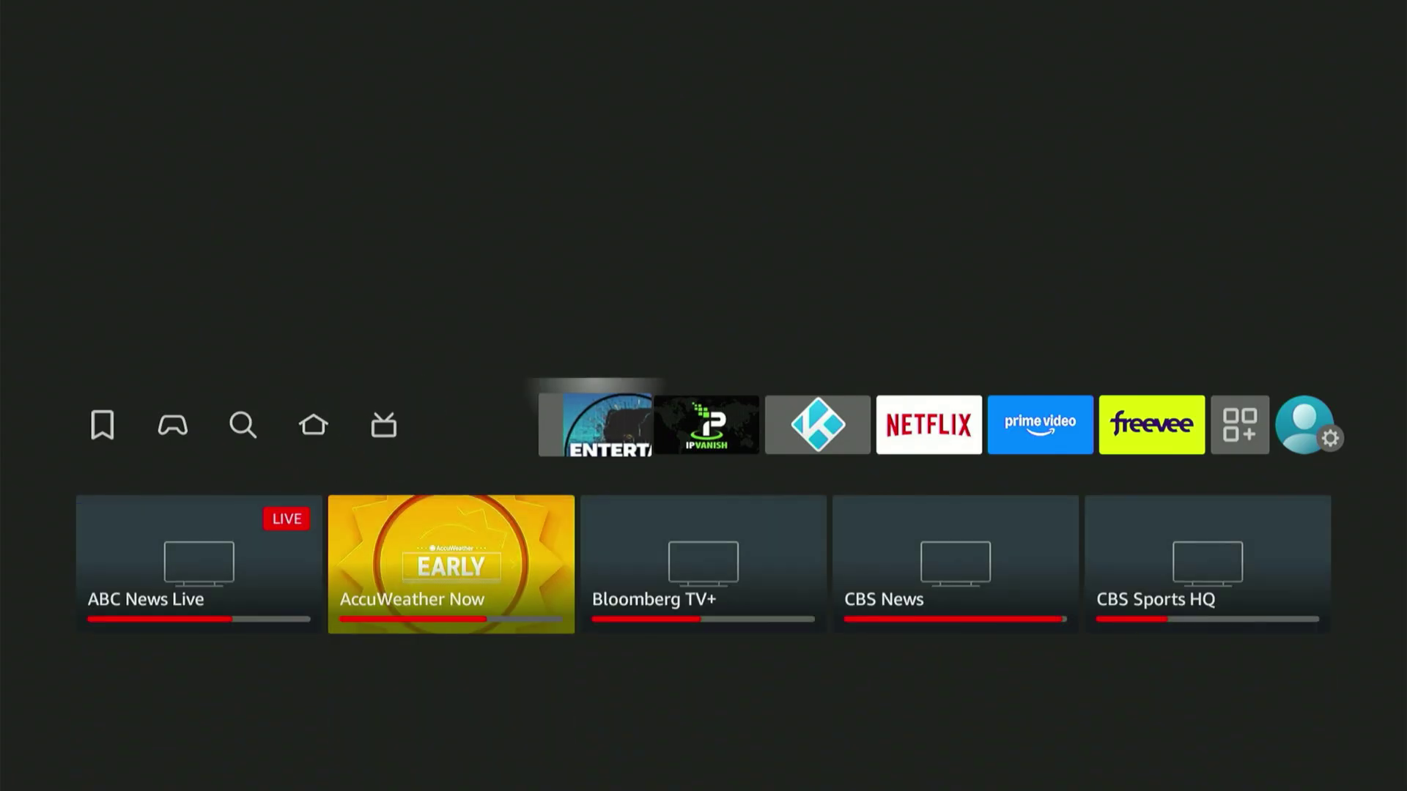
key("Right")
key("Right")
key("Right")
key("Right")
key("Right")
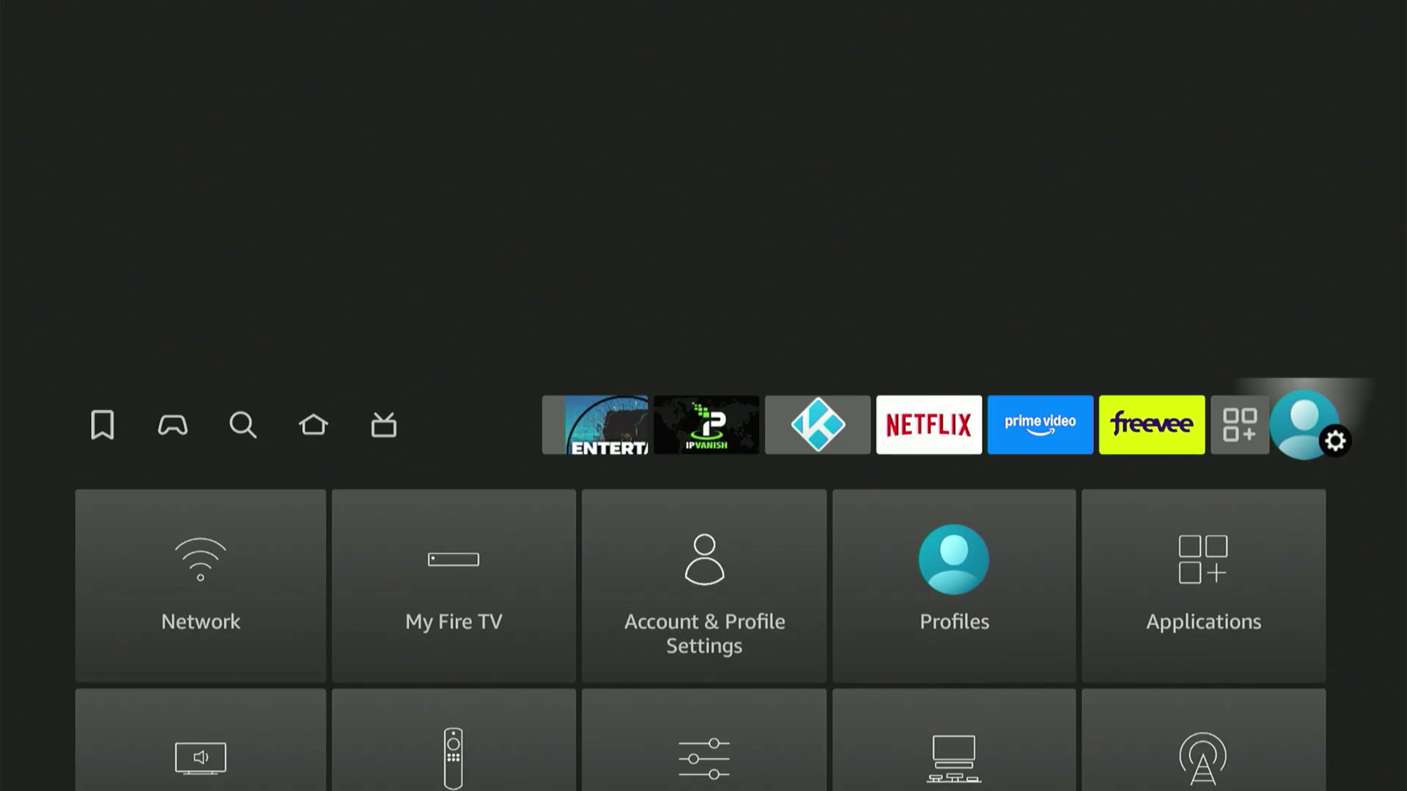
key("Down")
key("Down")
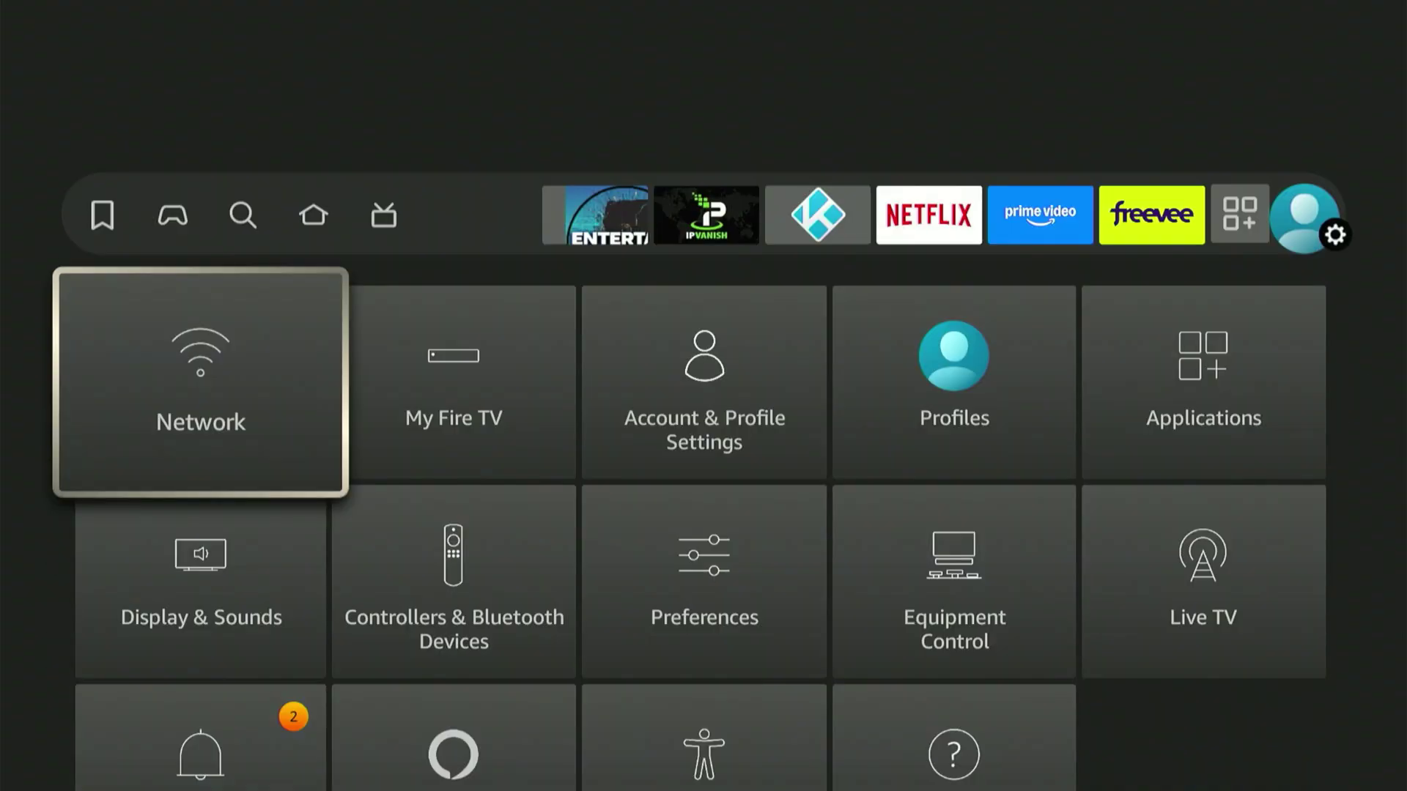
key("Right")
key("Right")
key("Up")
key("Right")
key("Left")
key("Left")
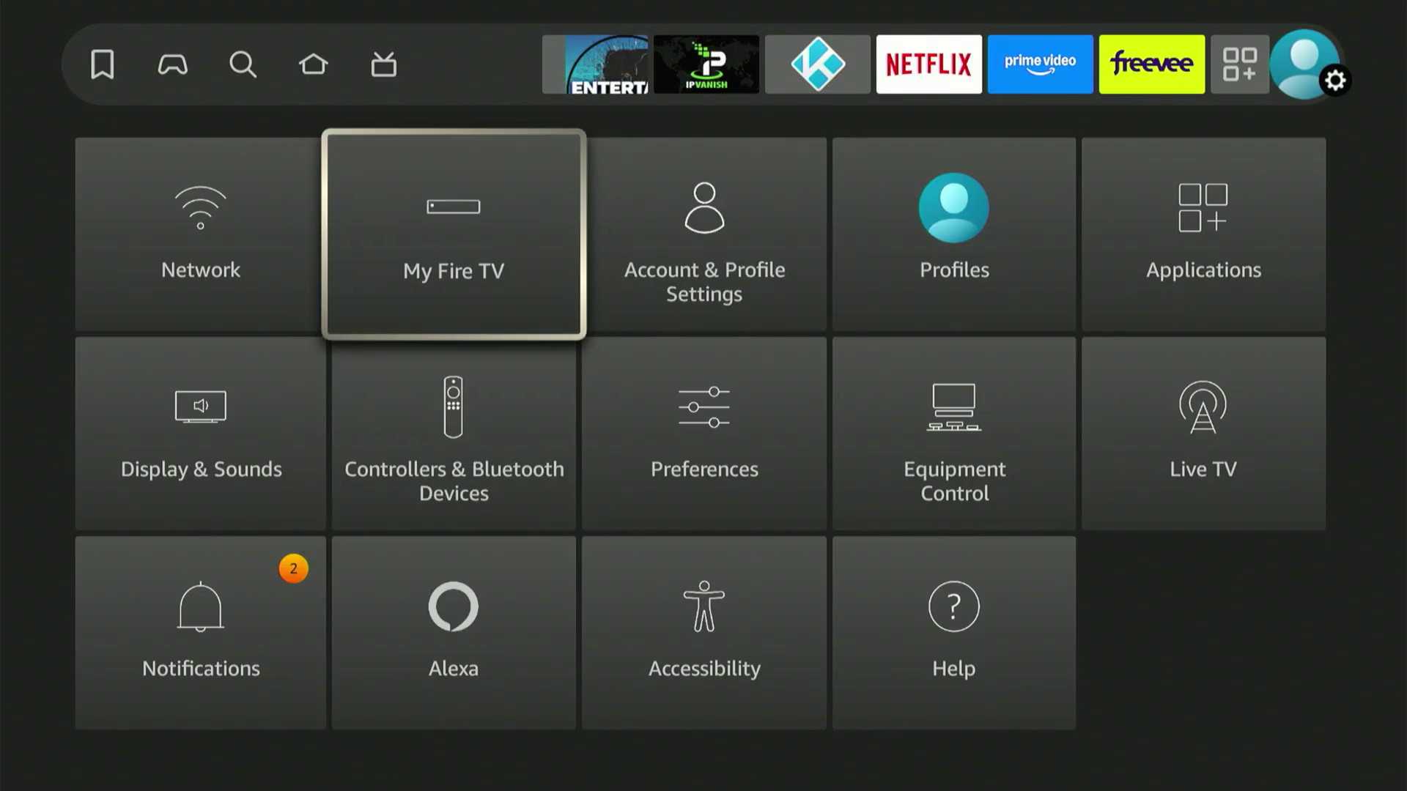
key("Return")
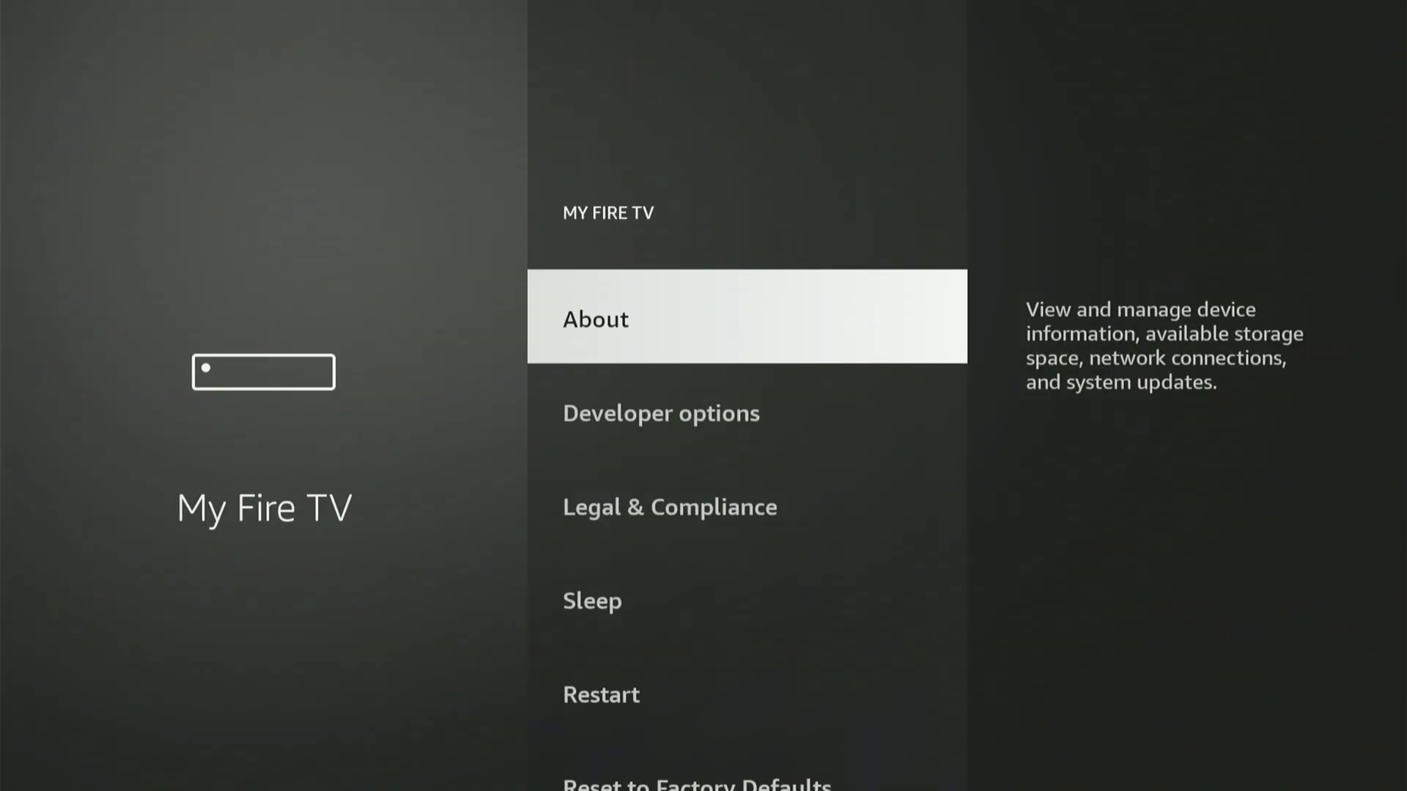
In Developer options > Install unknown apps, switch Unlinked to ON.
key("Down")
key("Return")
key("Down")
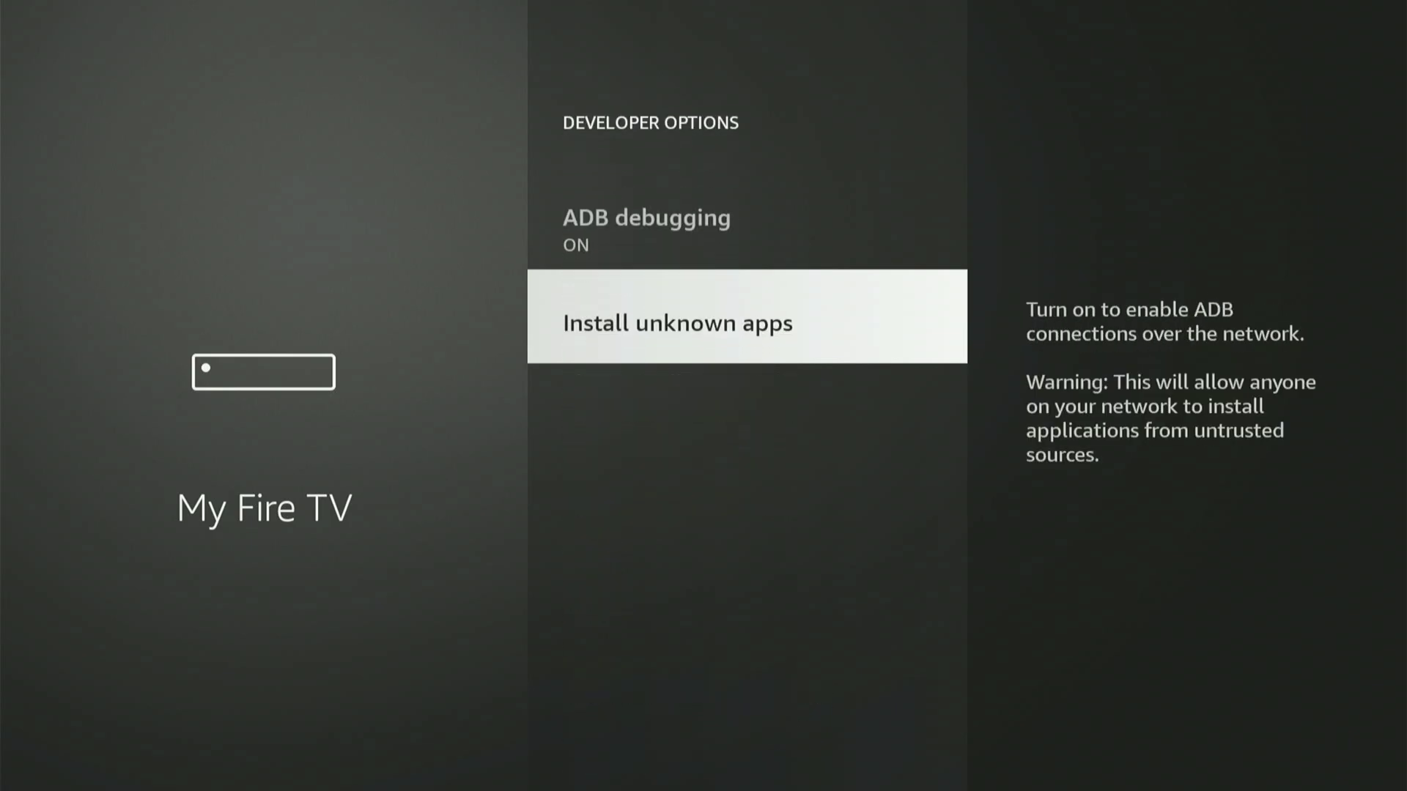
key("Return")
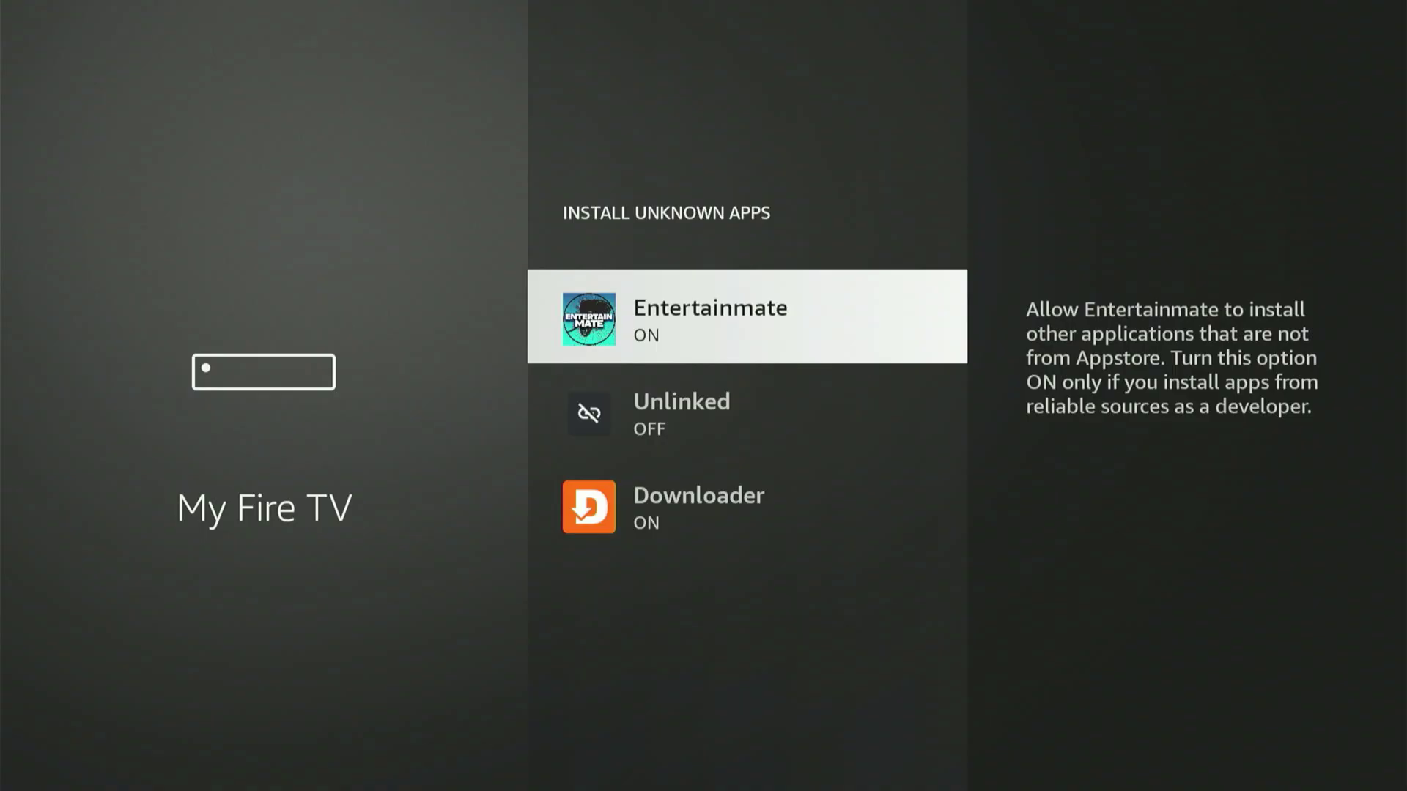
key("Down")
key("Down")
key("Up")
key("Up")
key("Down")
key("Down")
key("Up")
key("Up")
key("Down")
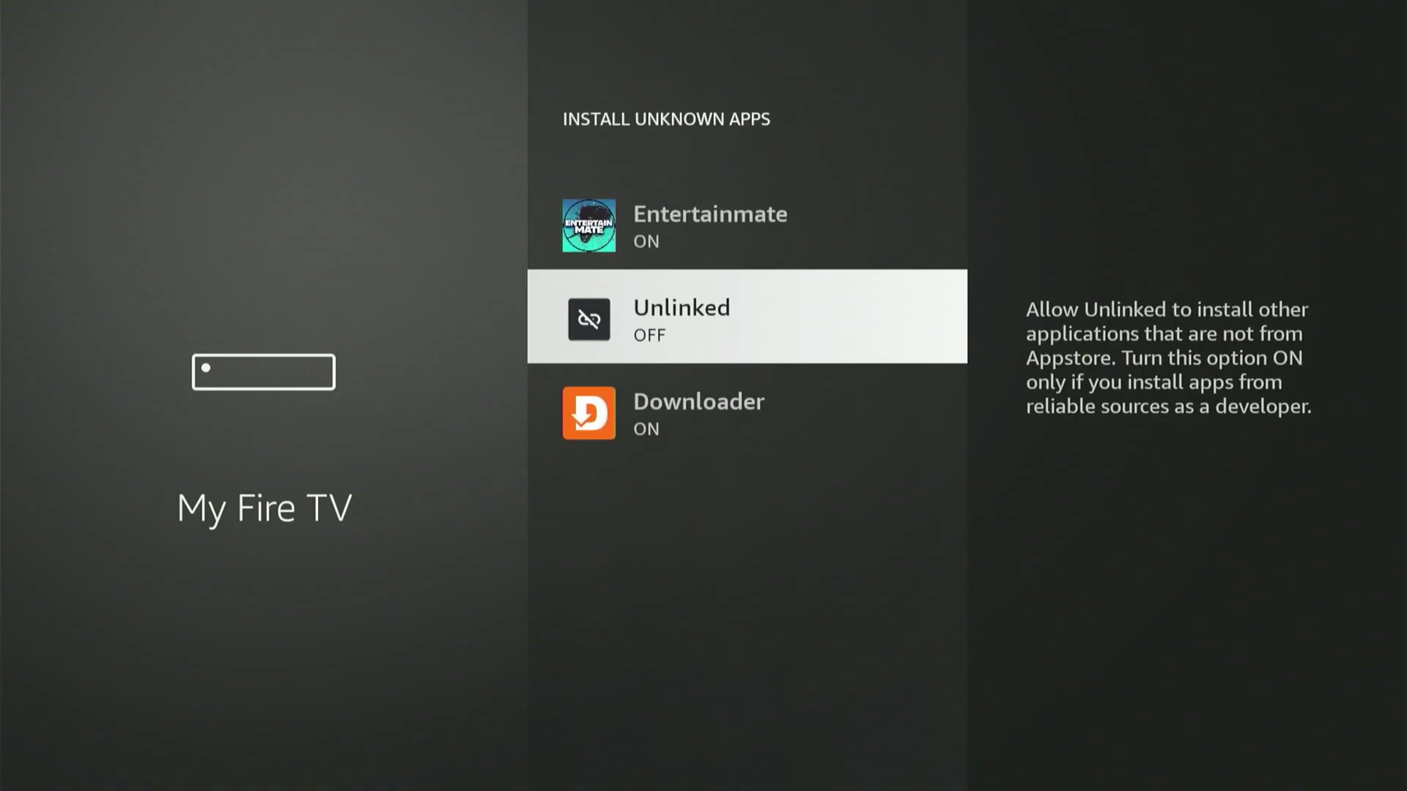
key("Return")
key("Down")
Go to the full apps list and launch the newly installed Unlinked app.
key("Up")
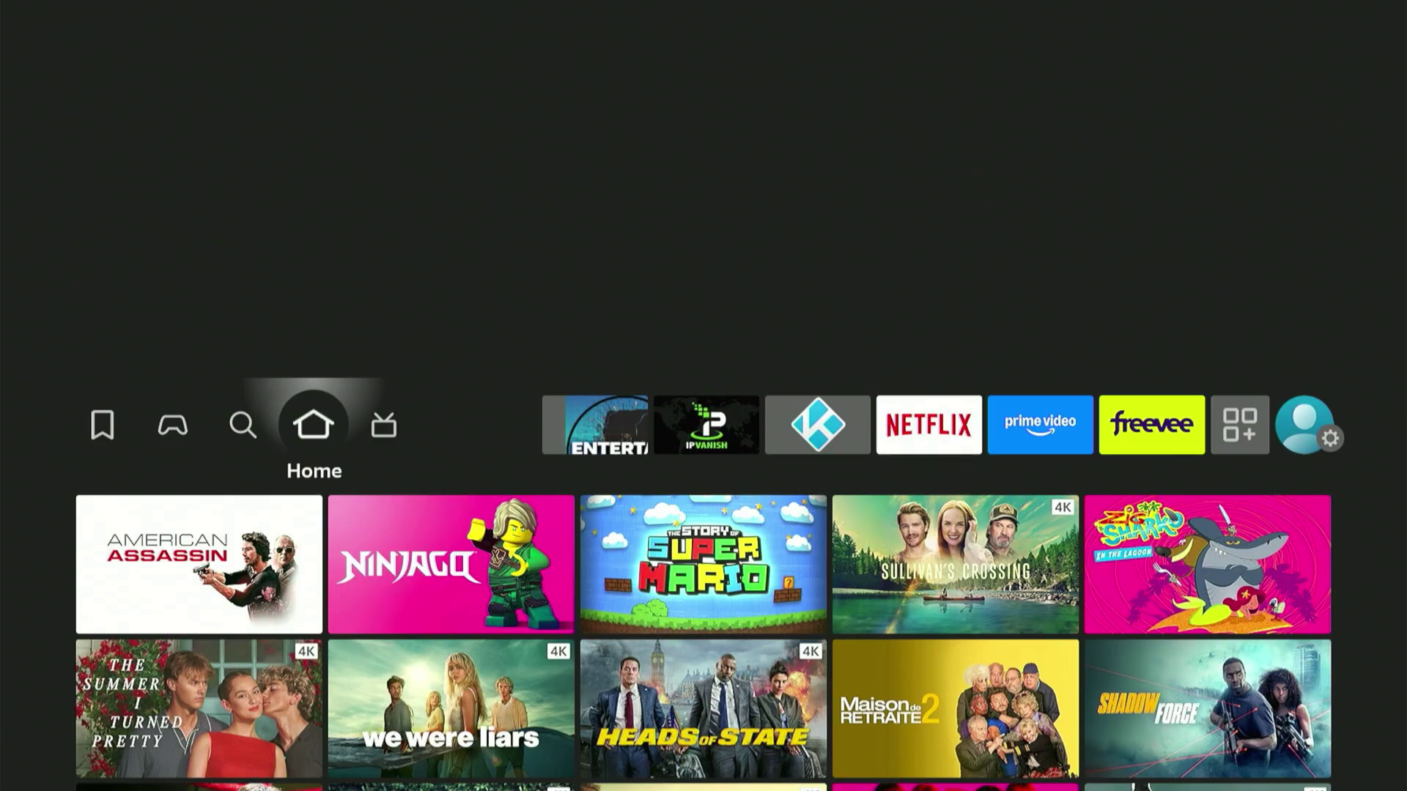
key("Left")
key("Left")
key("Left")
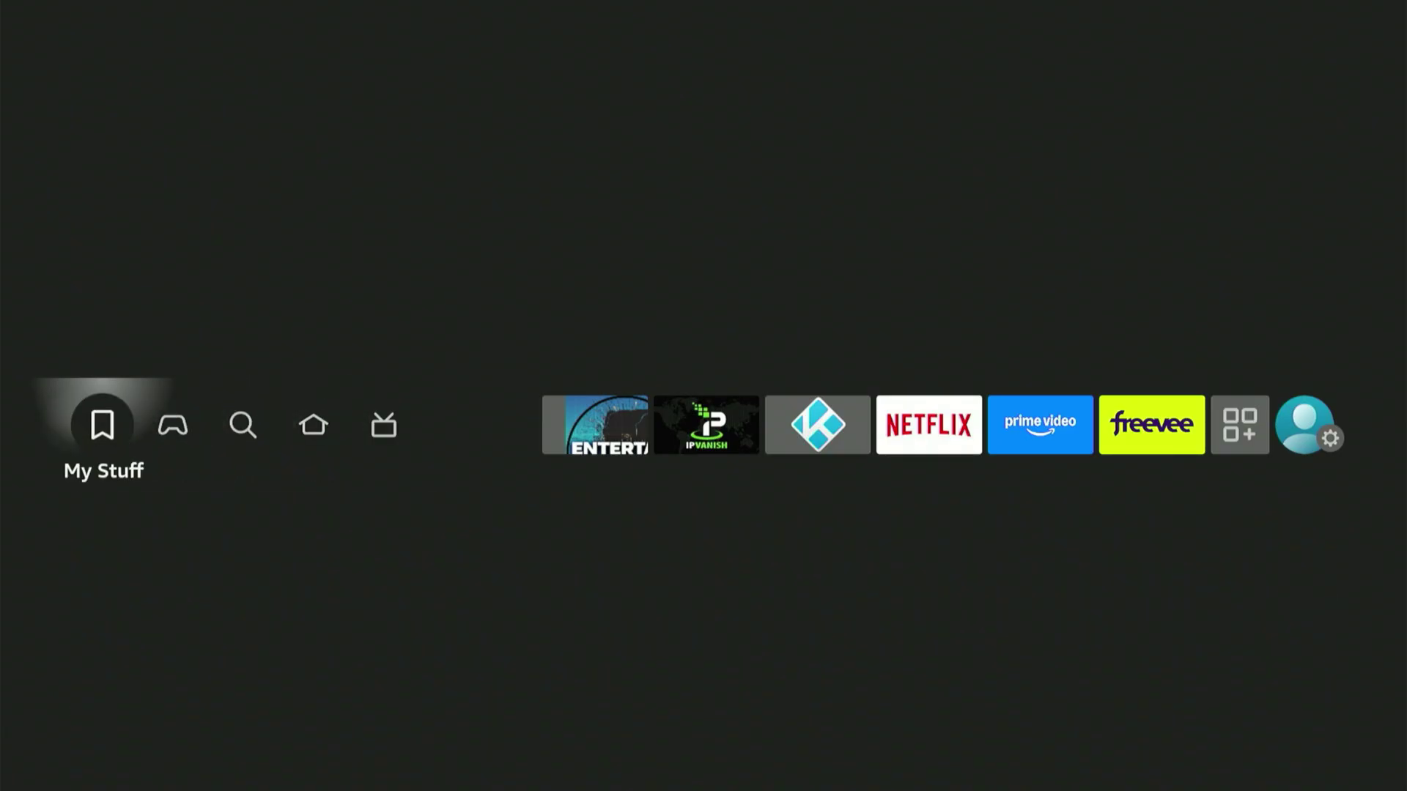
key("Left")
key("Left")
key("Return")
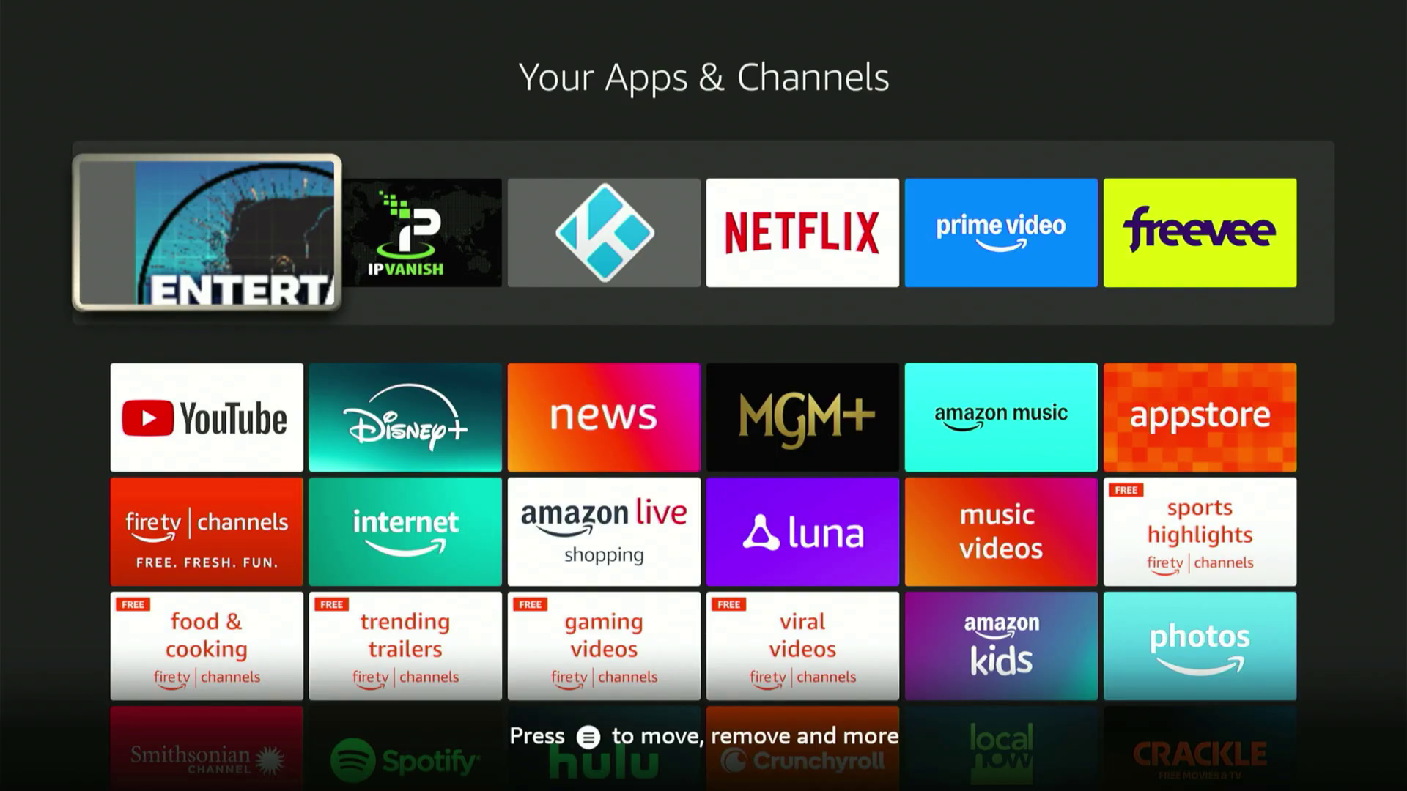
key("Down")
key("Down")
key("Down")
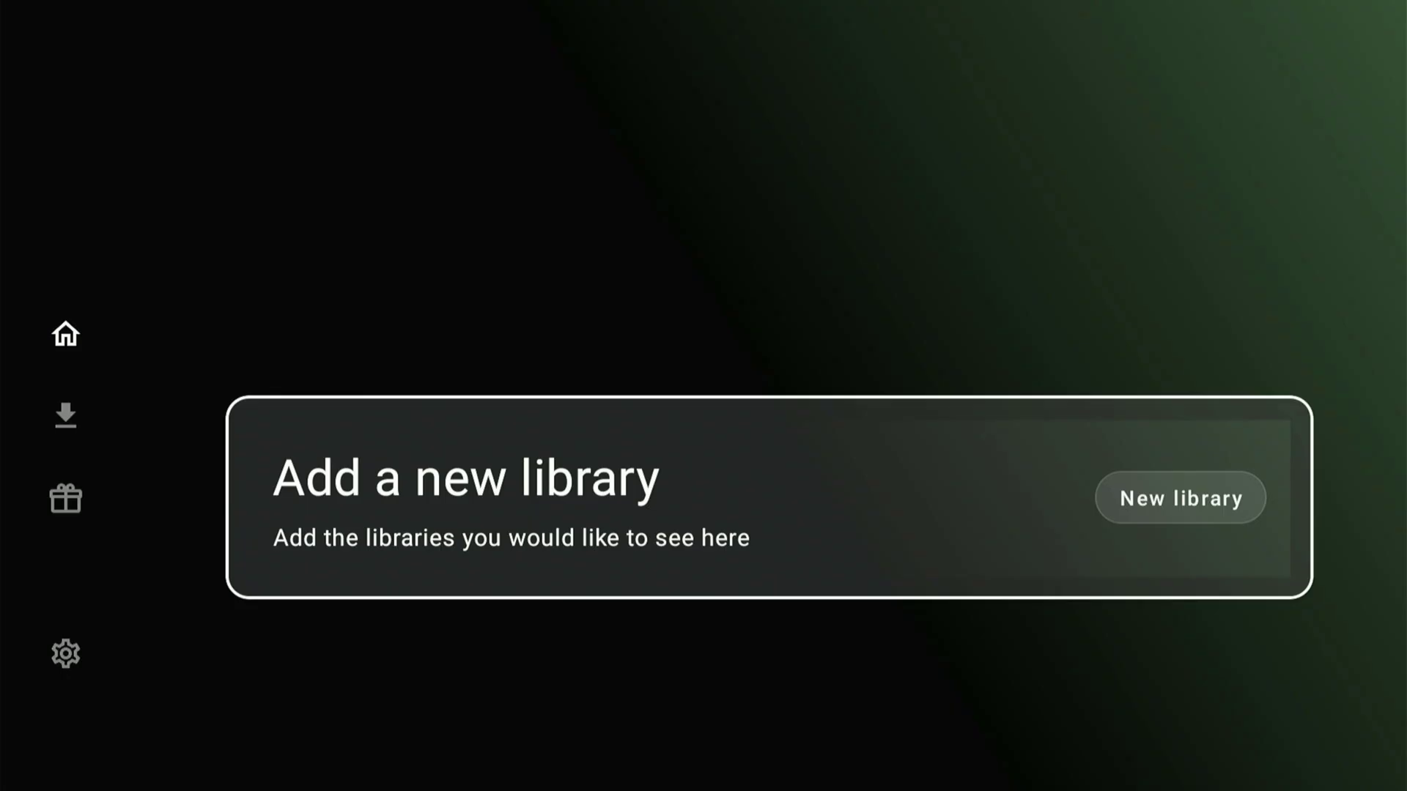
Start adding a new library in Unlinked and move onto the on-screen keyboard.
key("Return")
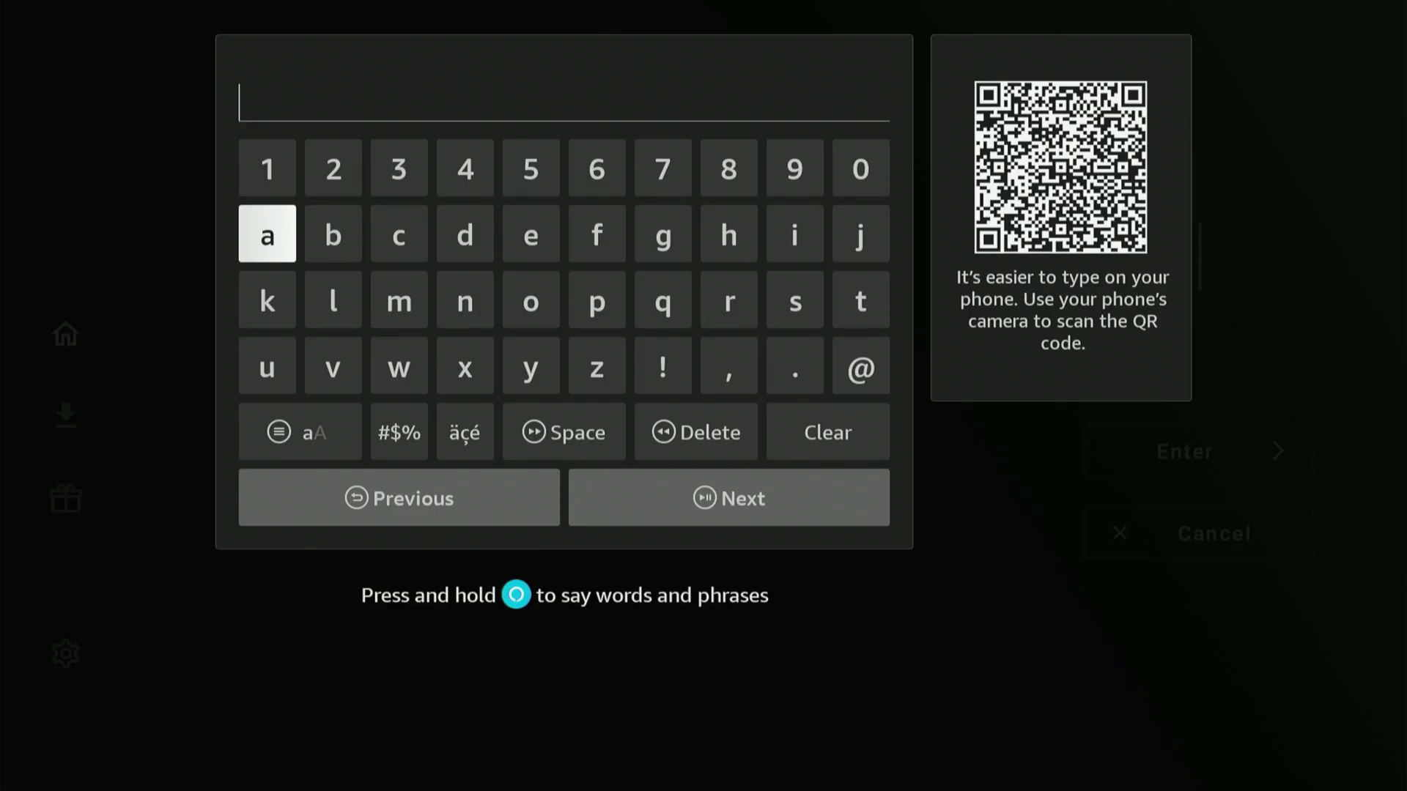
key("Right")
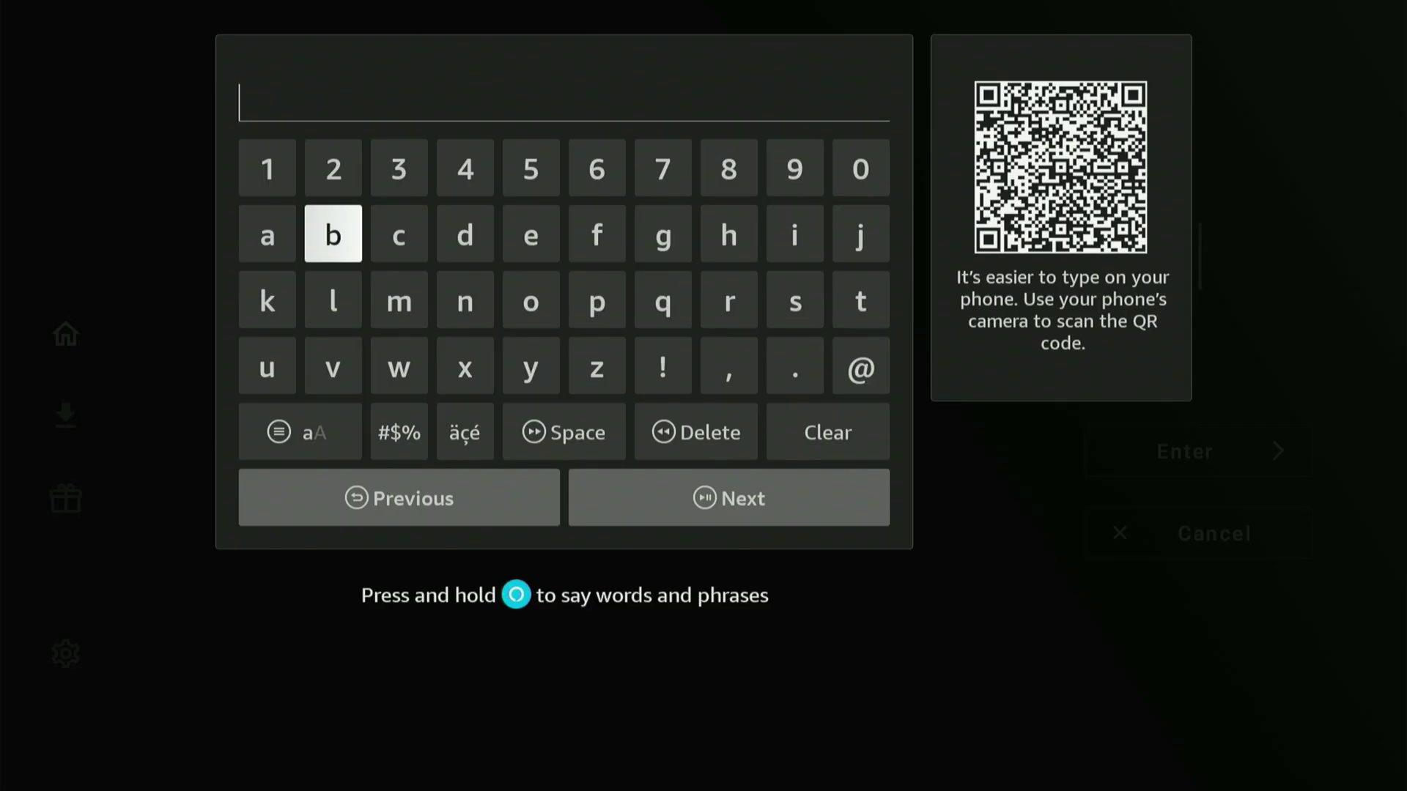
key("Right")
key("Right")
key("Right")
key("Right")
key("Right")
key("Right")
key("Right")
key("Down")
key("Down")
key("Left")
key("Left")
key("Left")
key("Left")
key("Up")
key("Up")
key("Left")
key("Left")
key("Left")
key("Left")
key("Down")
key("Down")
key("Down")
key("Down")
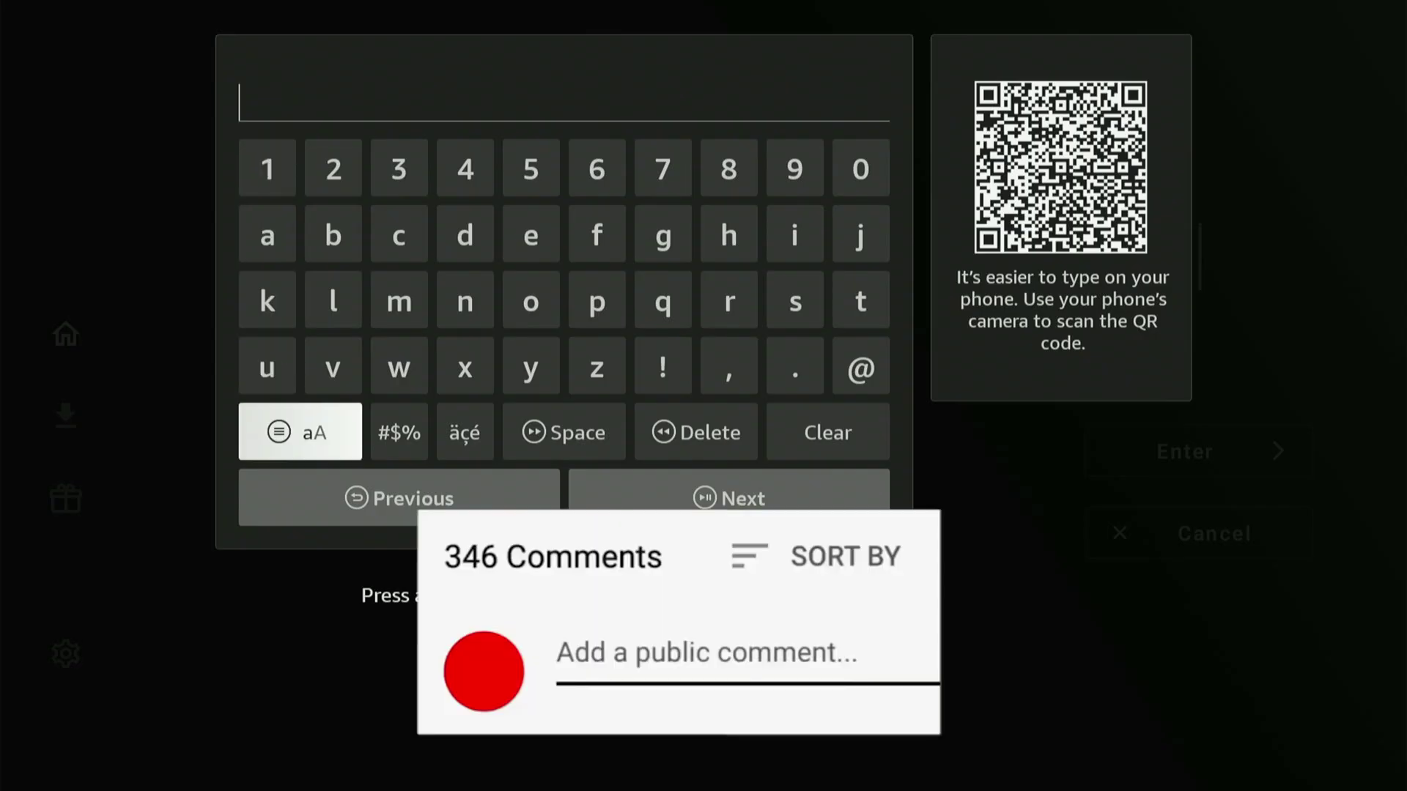
key("Right")
key("Right")
key("Right")
key("Right")
key("Up")
key("Up")
key("Up")
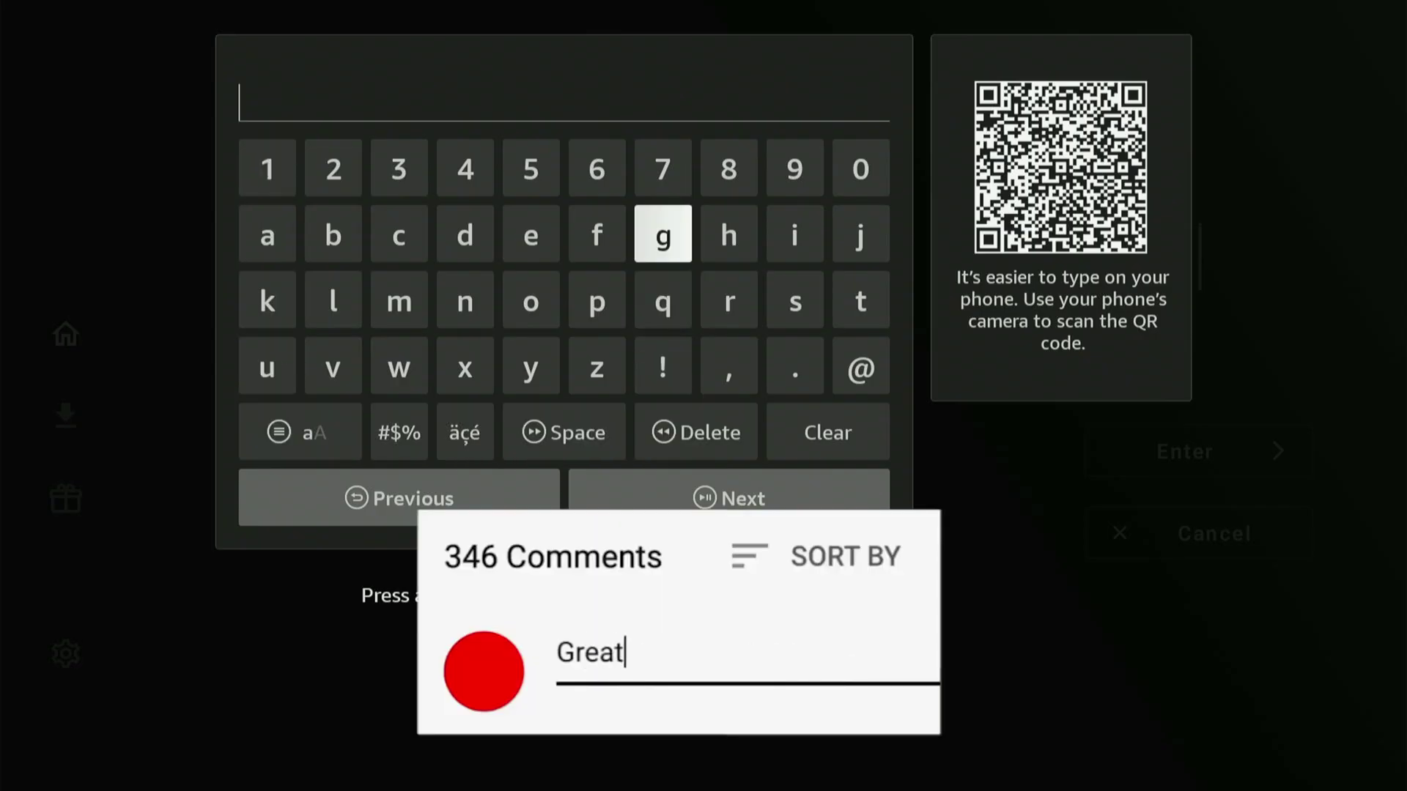
key("Left")
key("Left")
key("Left")
key("Left")
key("Left")
key("Right")
key("Right")
key("Right")
key("Right")
key("Right")
key("Right")
key("Right")
key("Right")
key("Left")
key("Left")
key("Left")
key("Left")
key("Left")
key("Left")
key("Left")
key("Down")
key("Left")
key("Left")
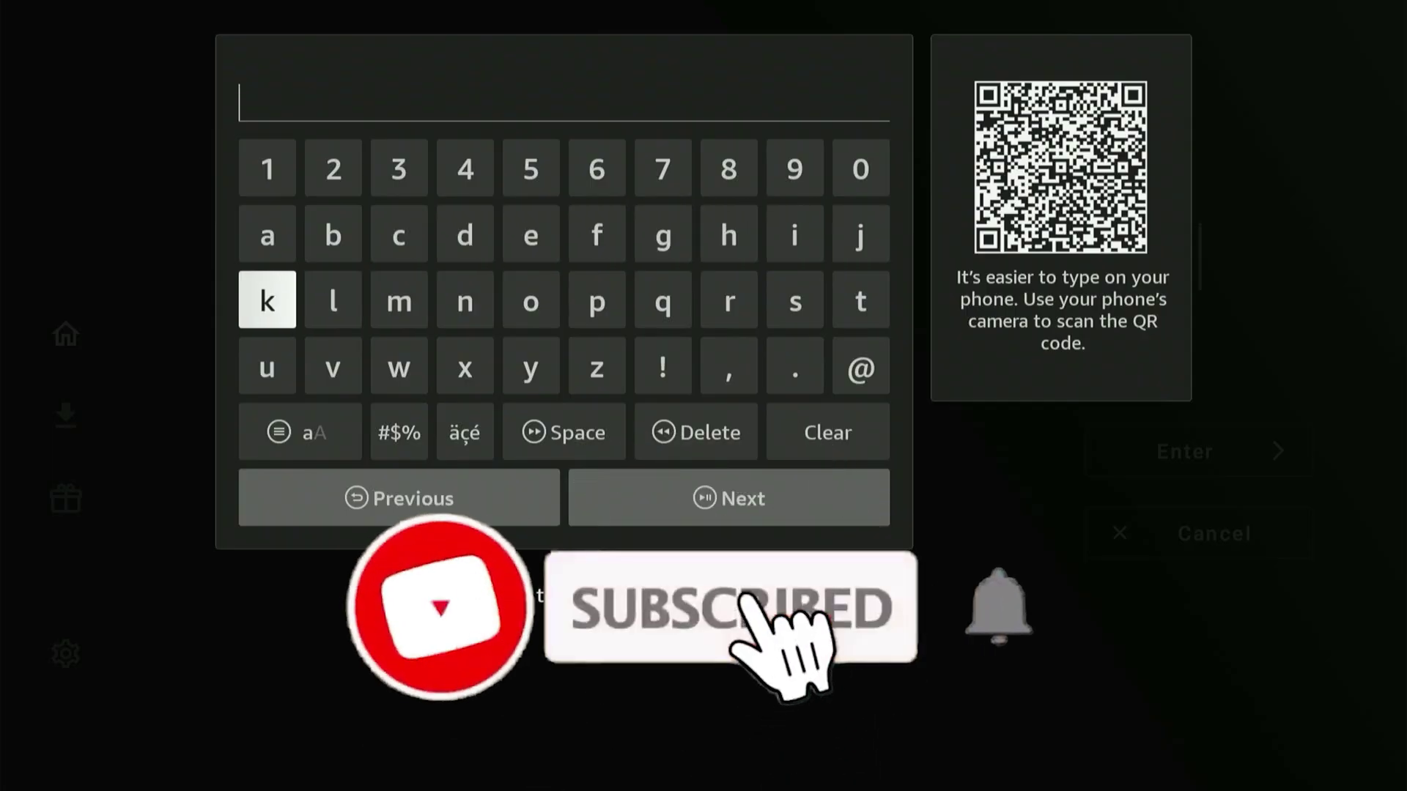
key("Left")
key("Left")
key("Left")
key("Left")
key("Left")
key("Left")
key("Left")
key("Left")
key("Left")
key("Left")
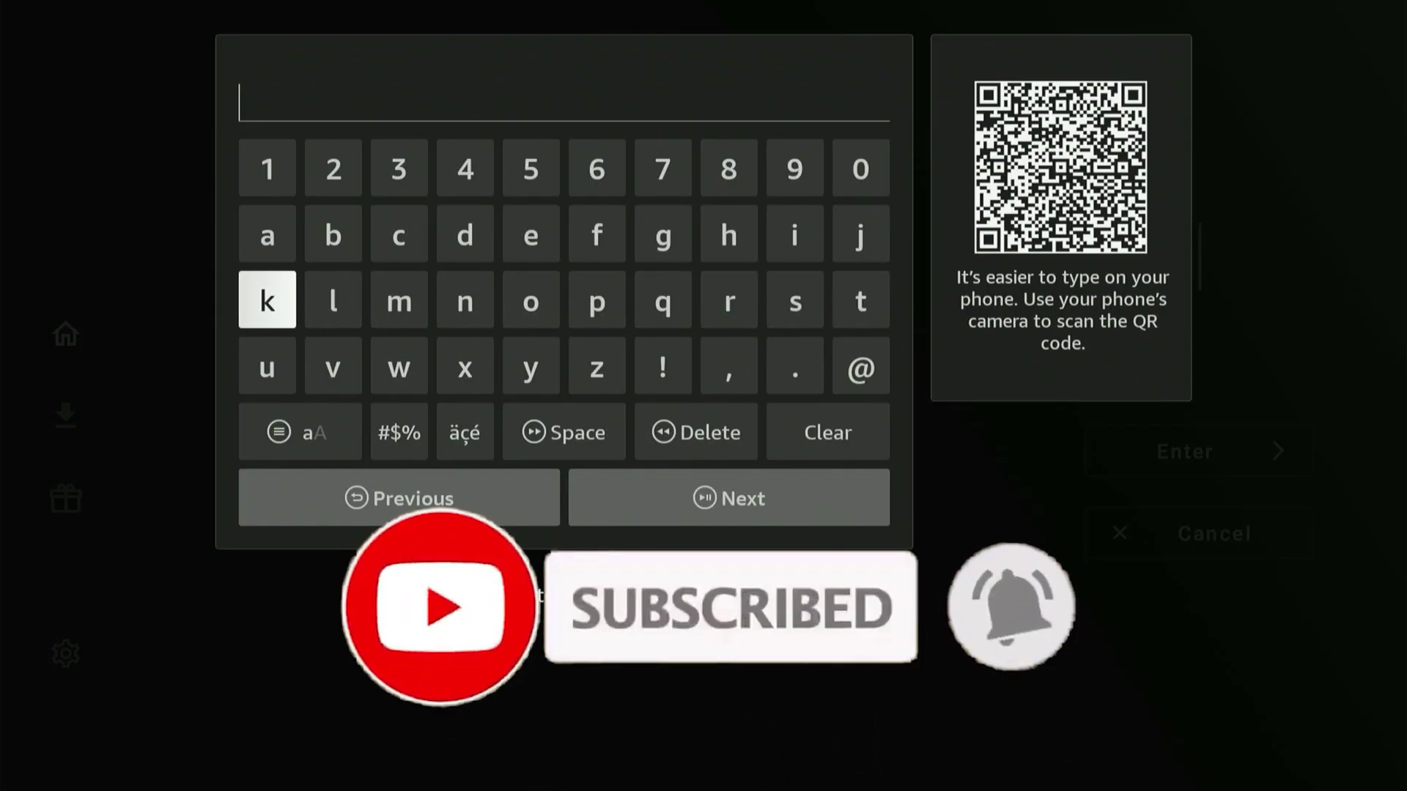
key("Left")
key("Left")
key("Left")
key("Left")
key("Left")
key("Left")
key("Left")
key("Left")
key("Left")
key("Left")
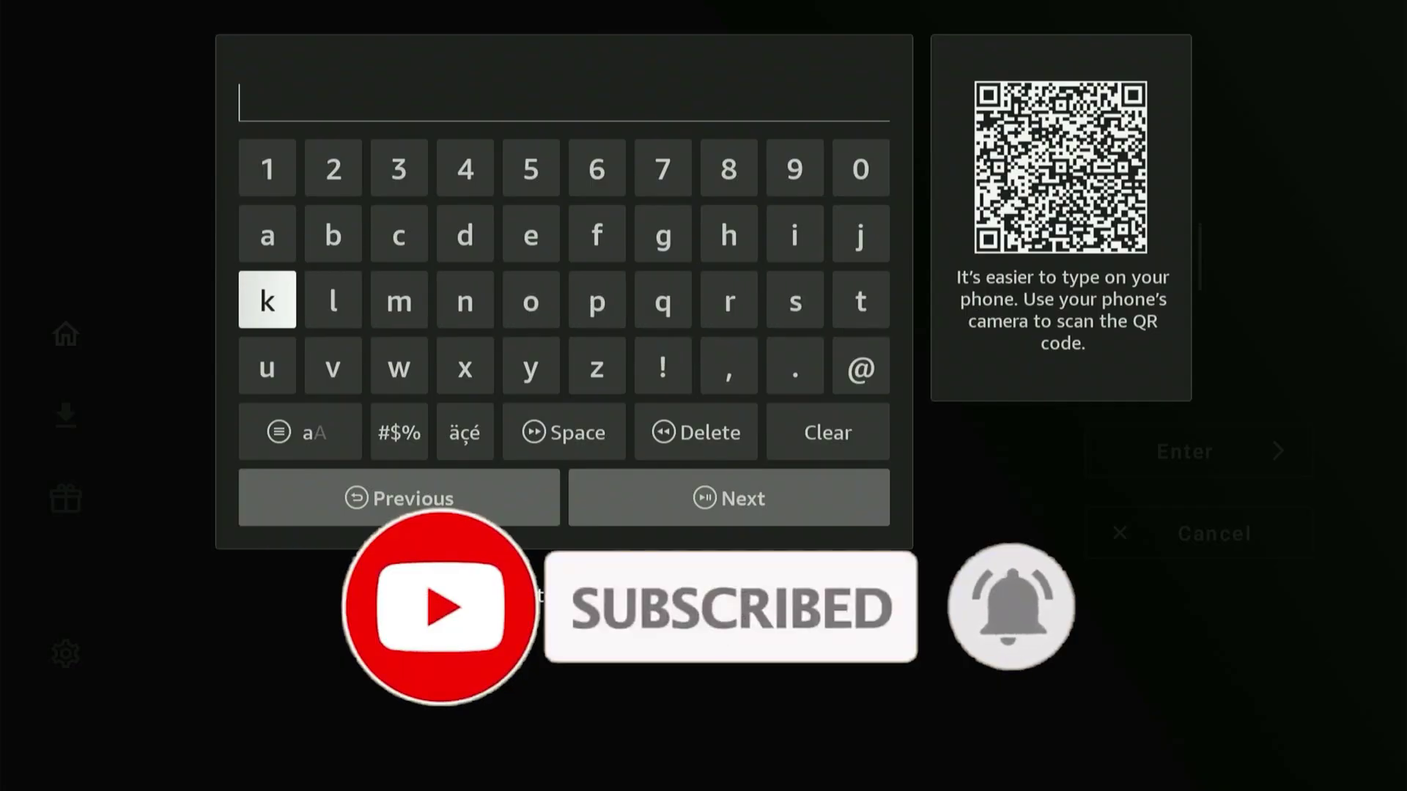
key("Left")
key("Left")
key("Left")
key("Left")
key("Left")
key("Left")
Spell the library code 'everything' on the on-screen keyboard.
key("Up")
key("Up")
key("Up")
key("Up")
key("Up")
key("Up")
key("Up")
key("Right")
key("Right")
key("Return")
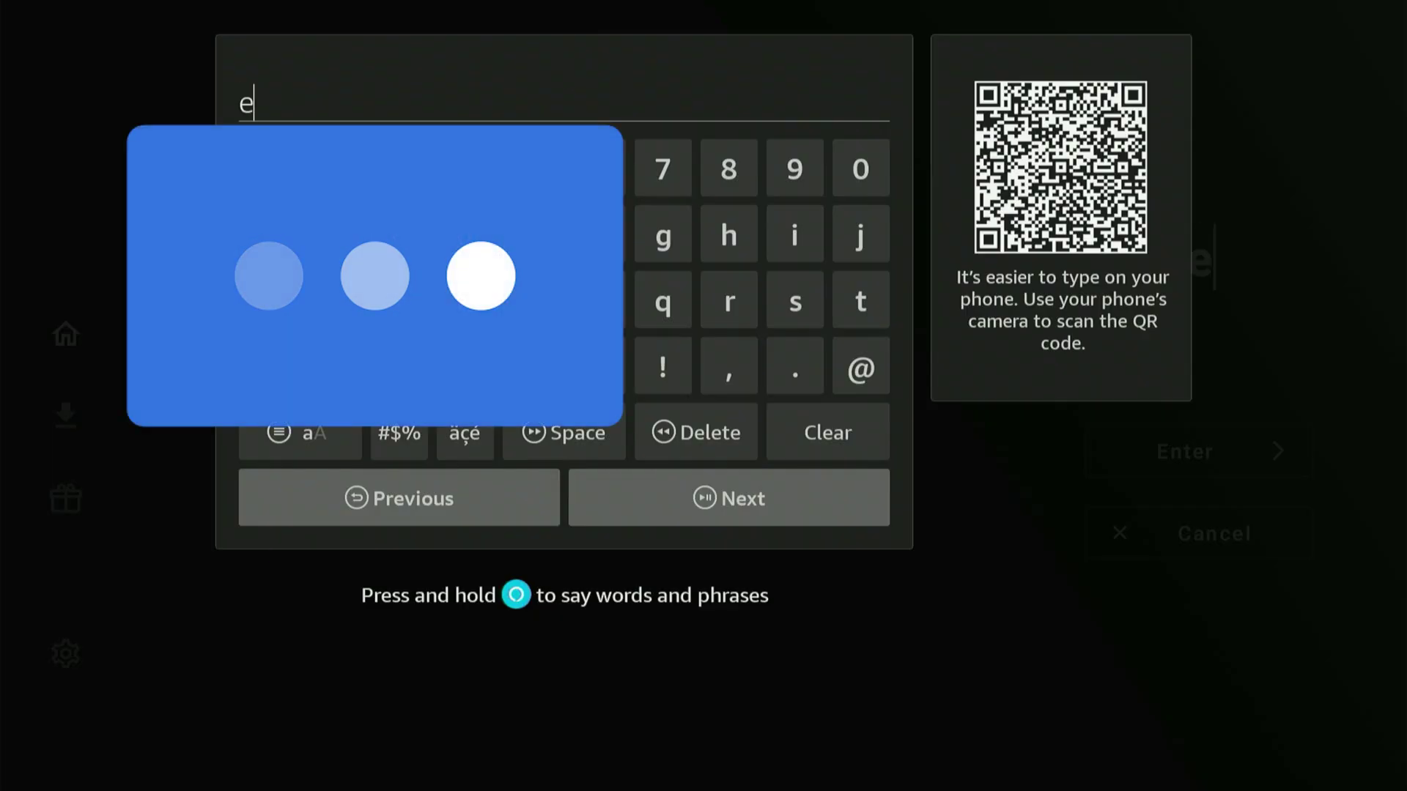
key("Down")
key("Down")
key("Left")
key("Left")
key("Left")
key("Return")
key("Return")
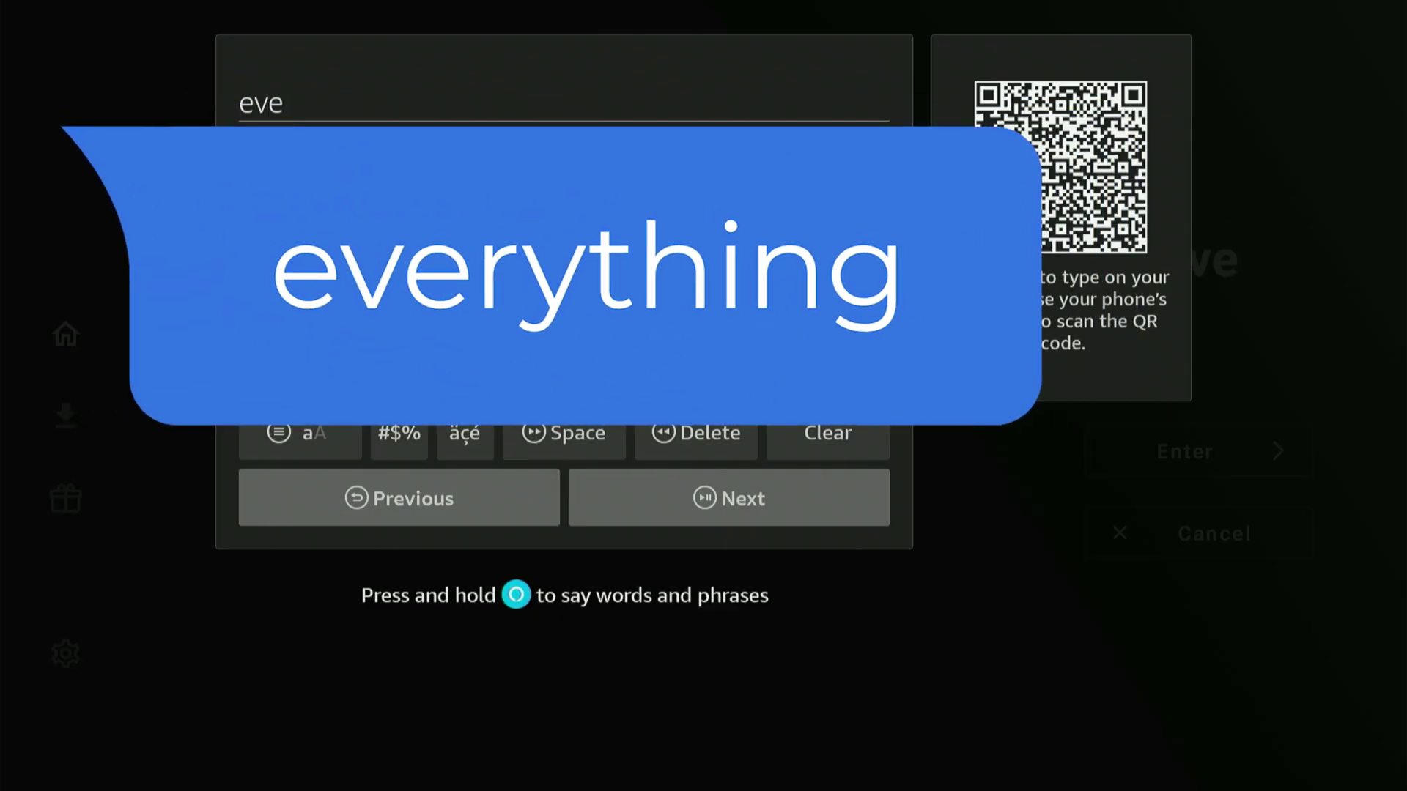
key("Return")
key("Return")
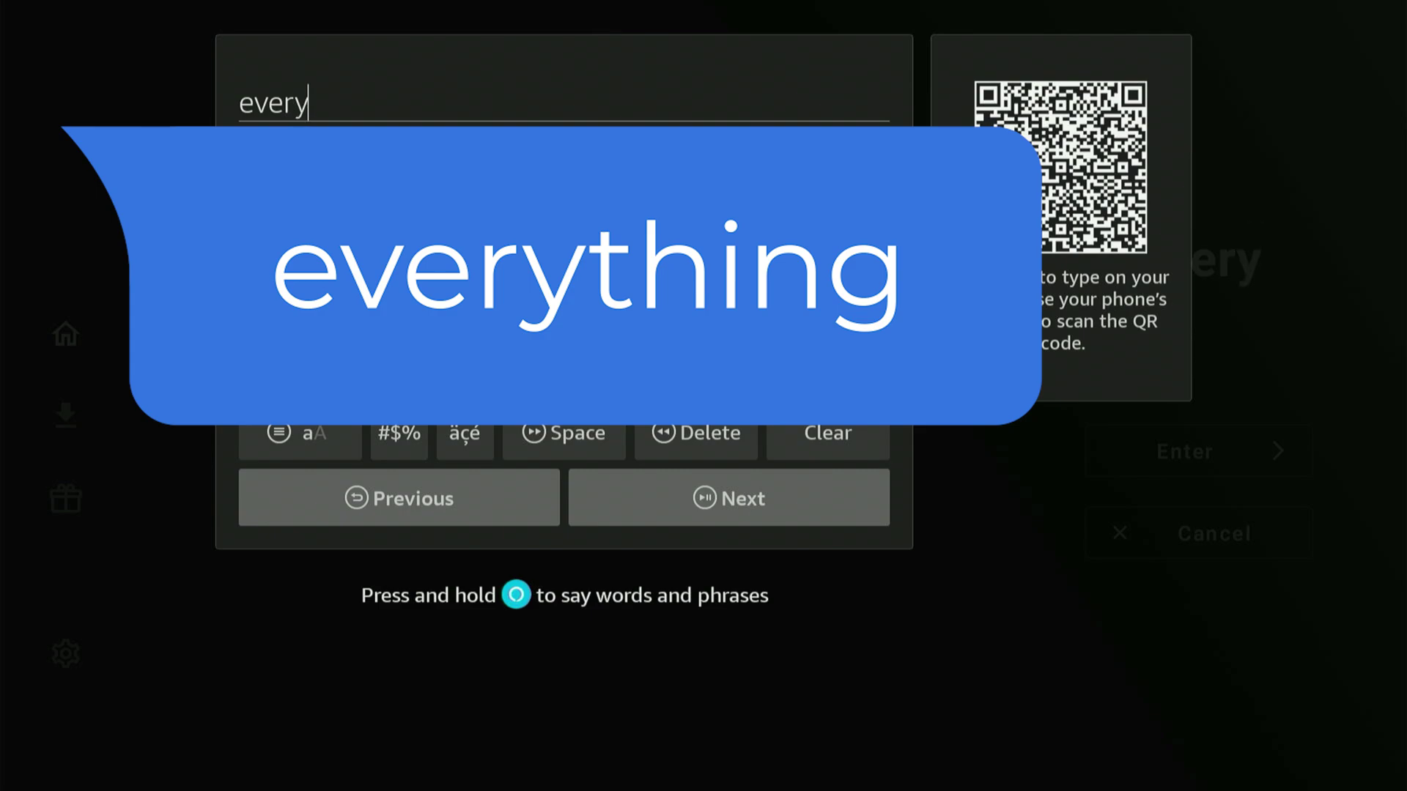
key("Return")
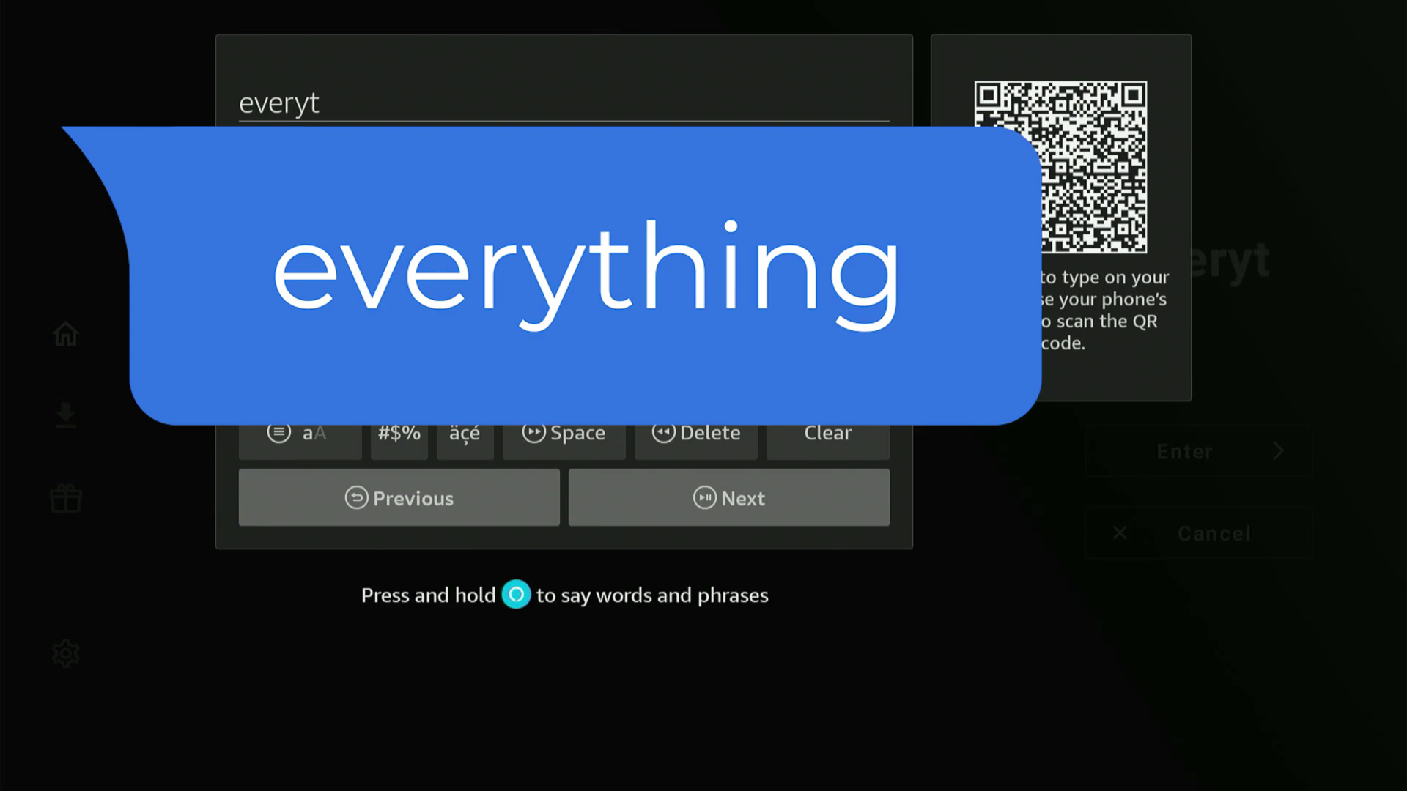
key("Return")
key("Return")
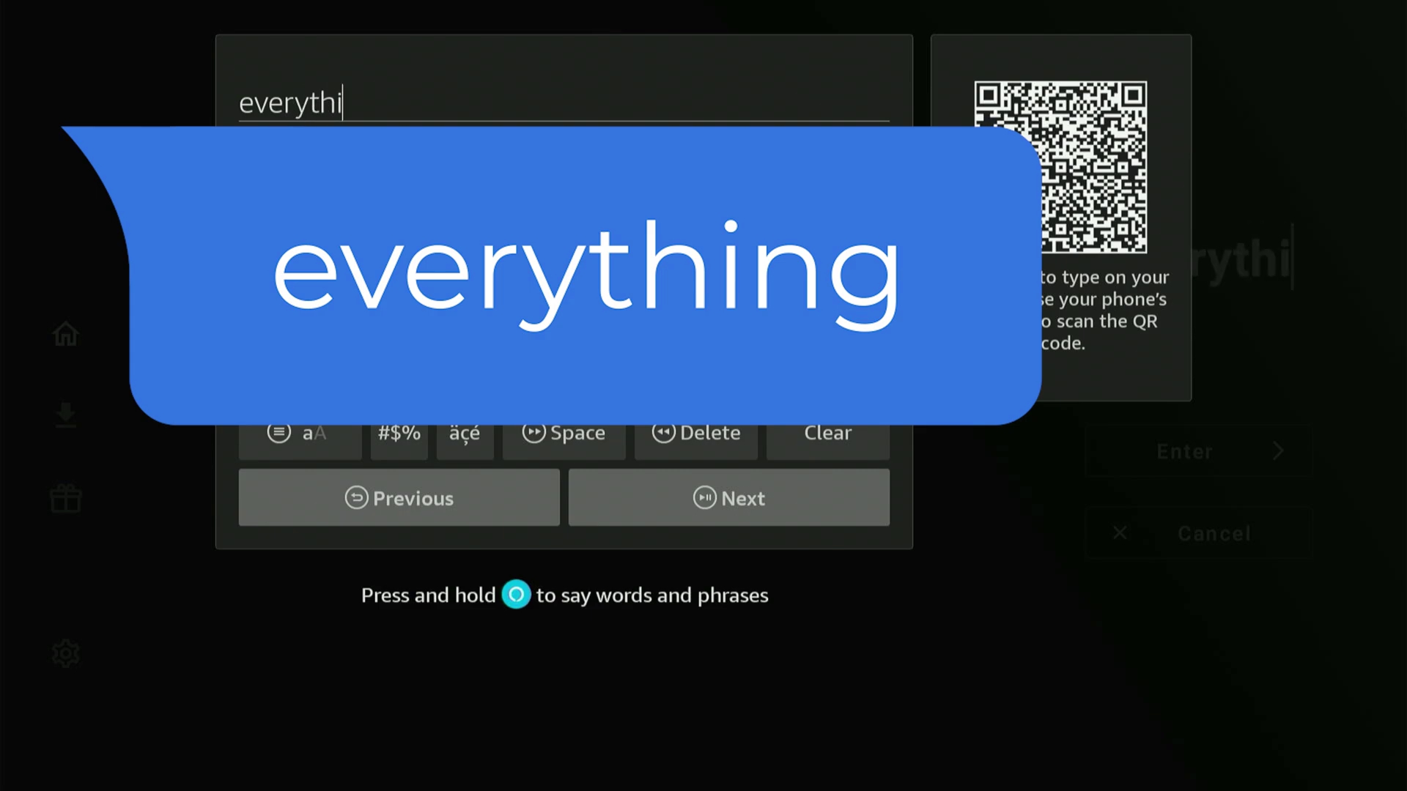
key("Return")
key("Return")
Submit the 'everything' library code to load its app listings.
key("Down")
key("Return")
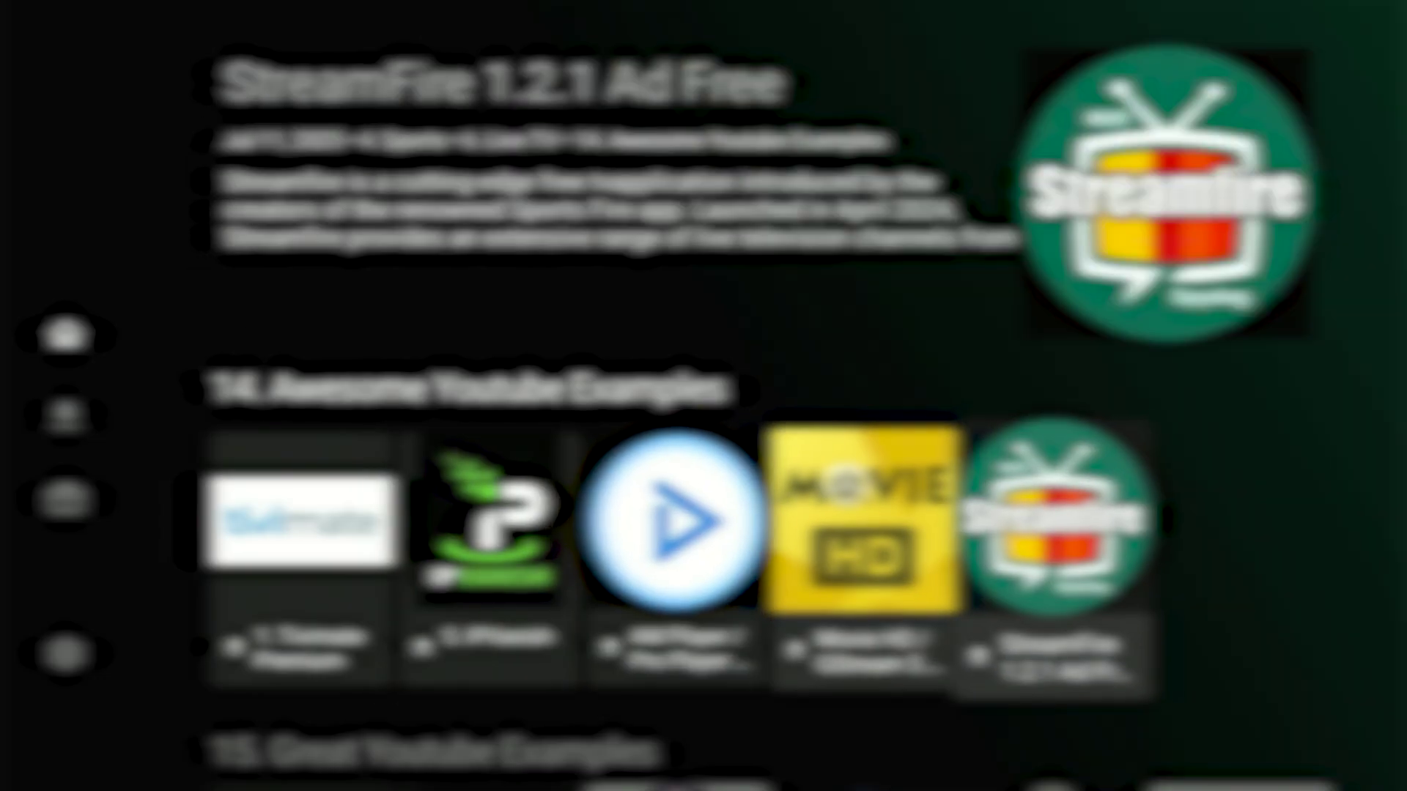
key("Left")
key("Left")
key("Left")
key("Left")
key("Right")
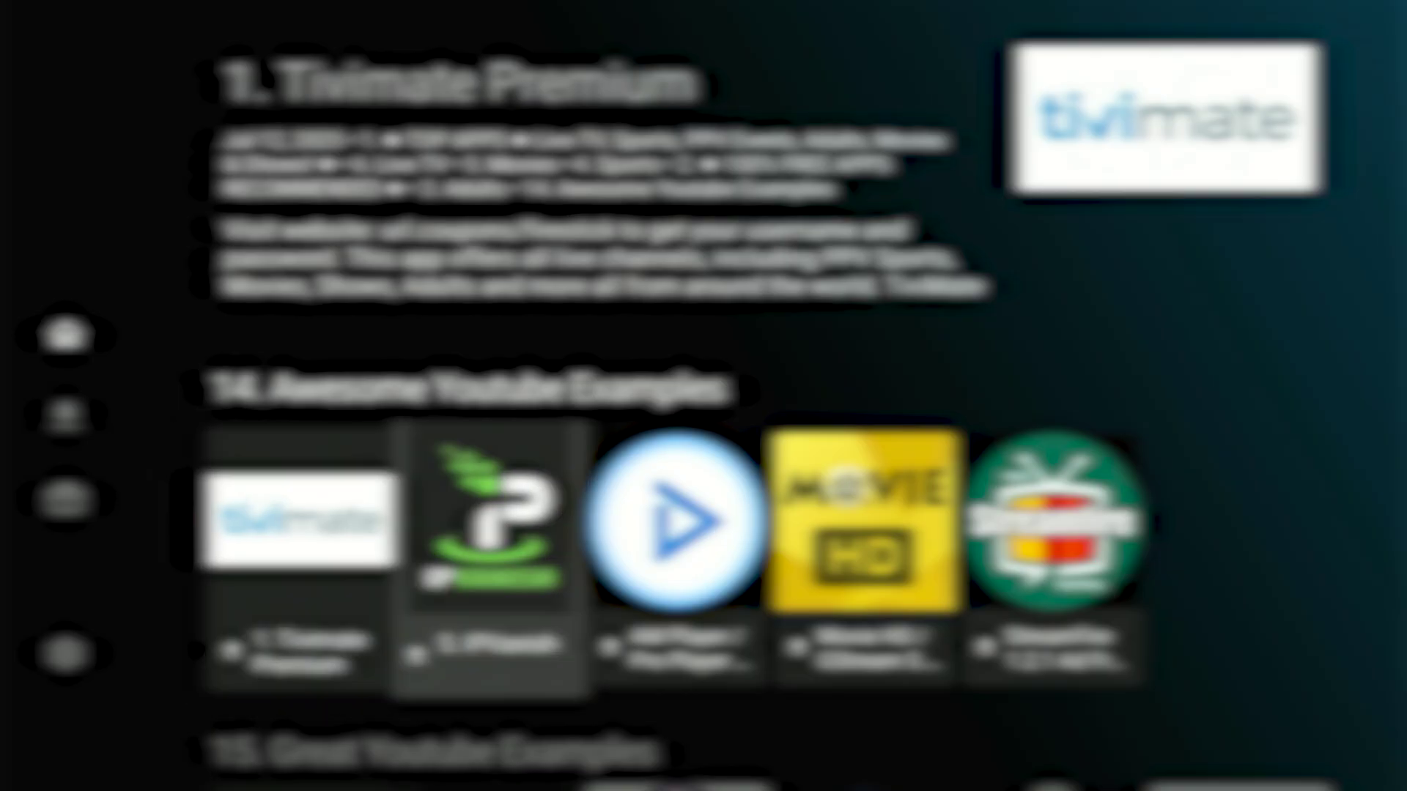
key("Right")
key("Right")
key("Right")
key("Left")
key("Left")
key("Left")
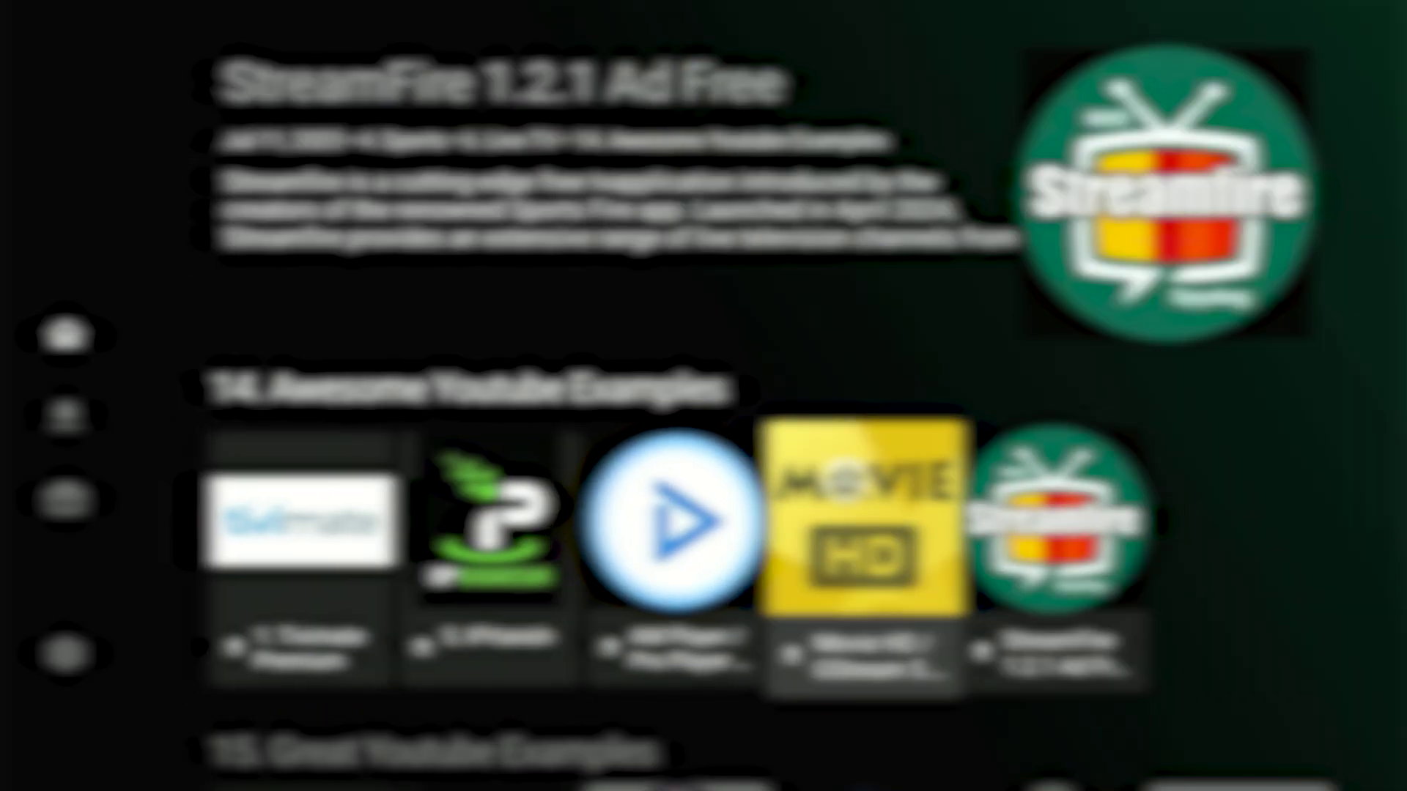
key("Left")
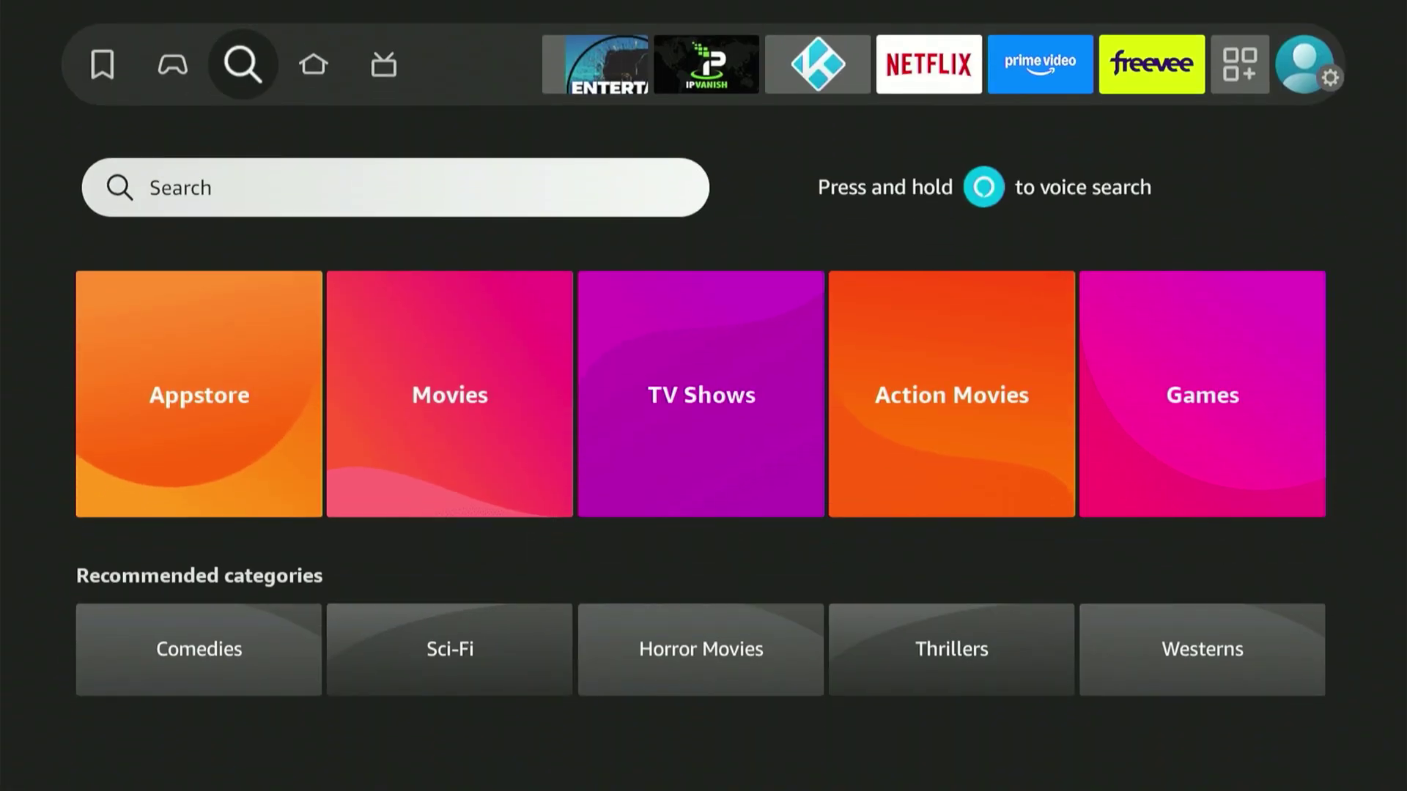
Enter 'Ipv' in the Fire TV search field.
key("Return")
key("Right")
key("Right")
key("Right")
key("Right")
key("Right")
key("Right")
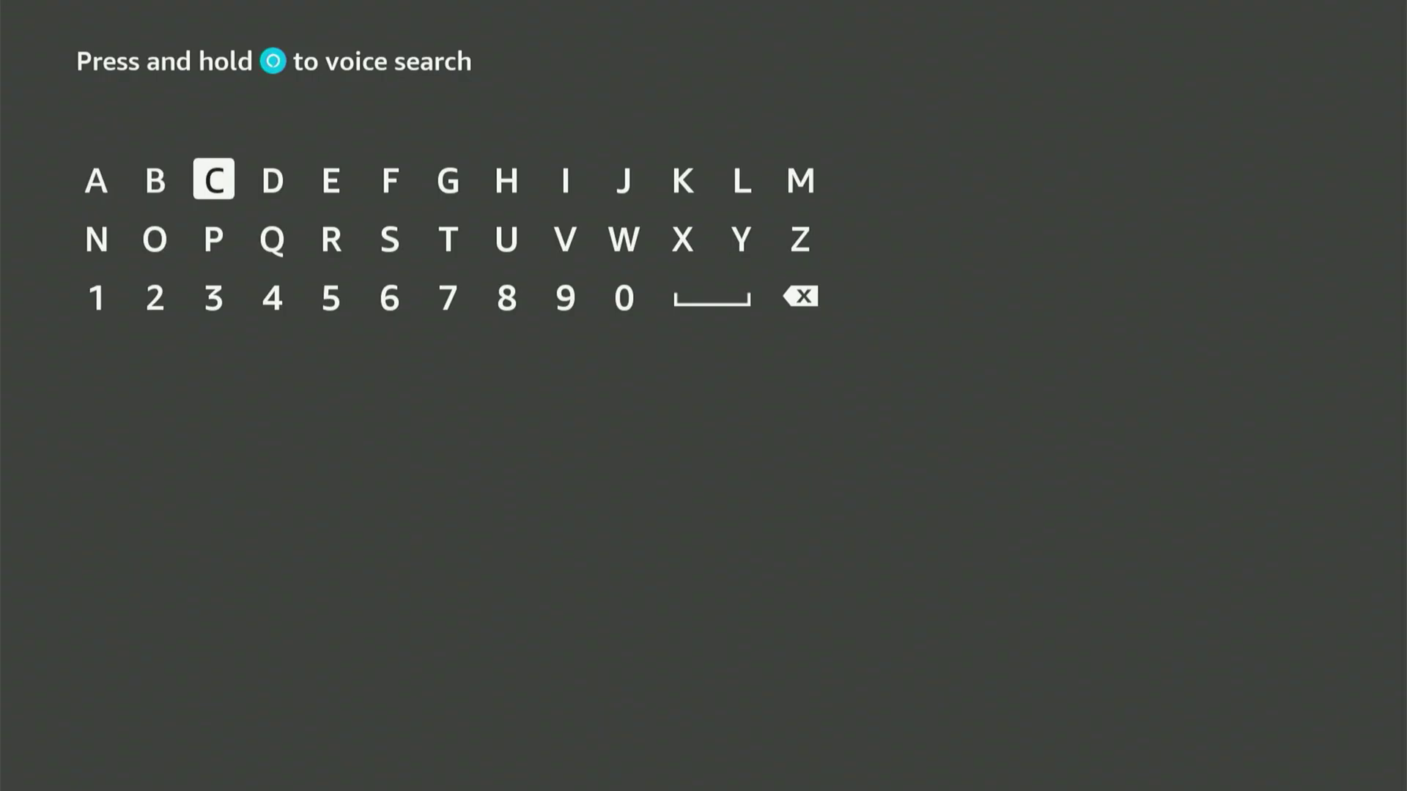
key("Right")
key("Right")
key("Return")
key("Down")
key("Left")
key("Left")
key("Left")
key("Left")
key("Left")
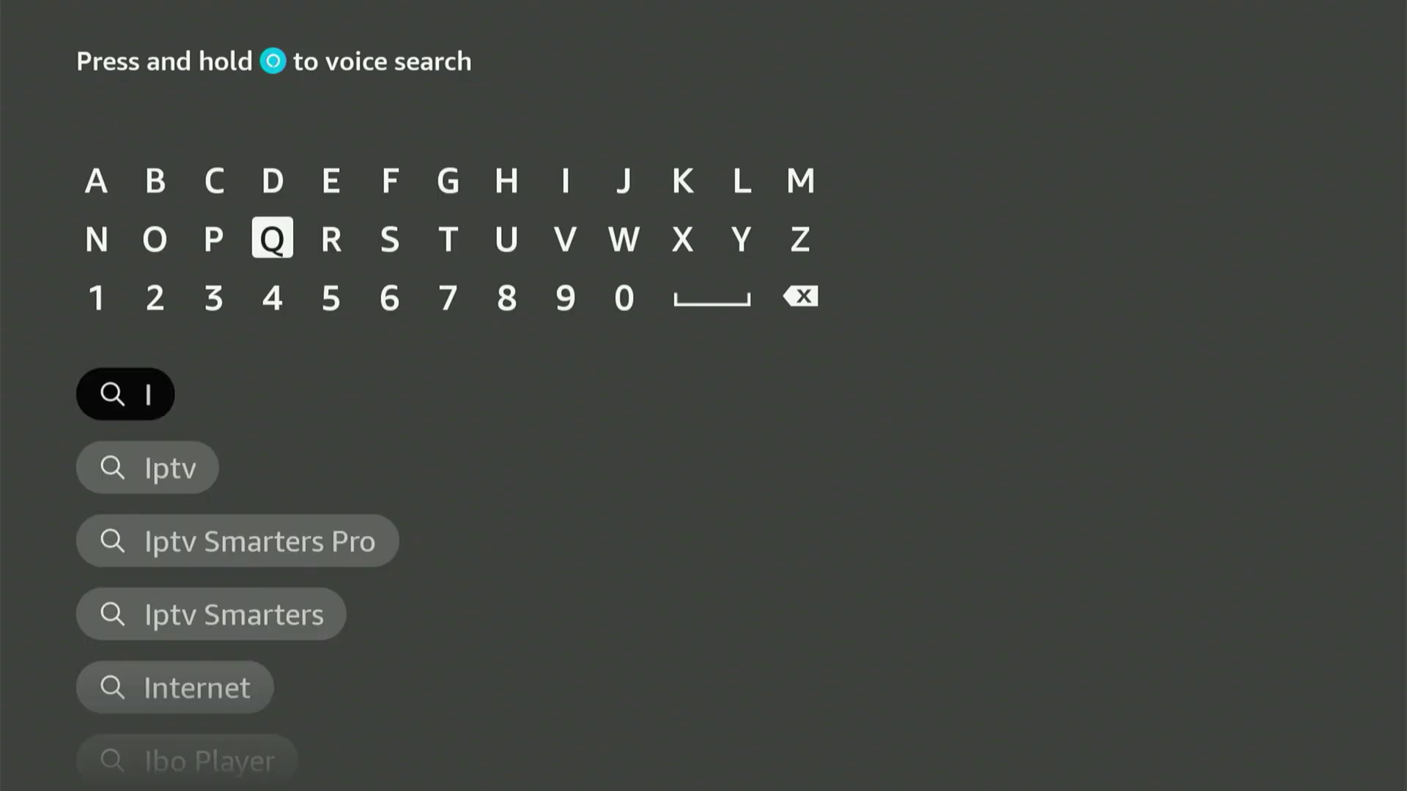
key("Left")
key("Return")
key("Right")
key("Right")
key("Right")
key("Right")
key("Right")
key("Right")
key("Return")
Pick the Ipvanish suggestion to show its search results.
key("Down")
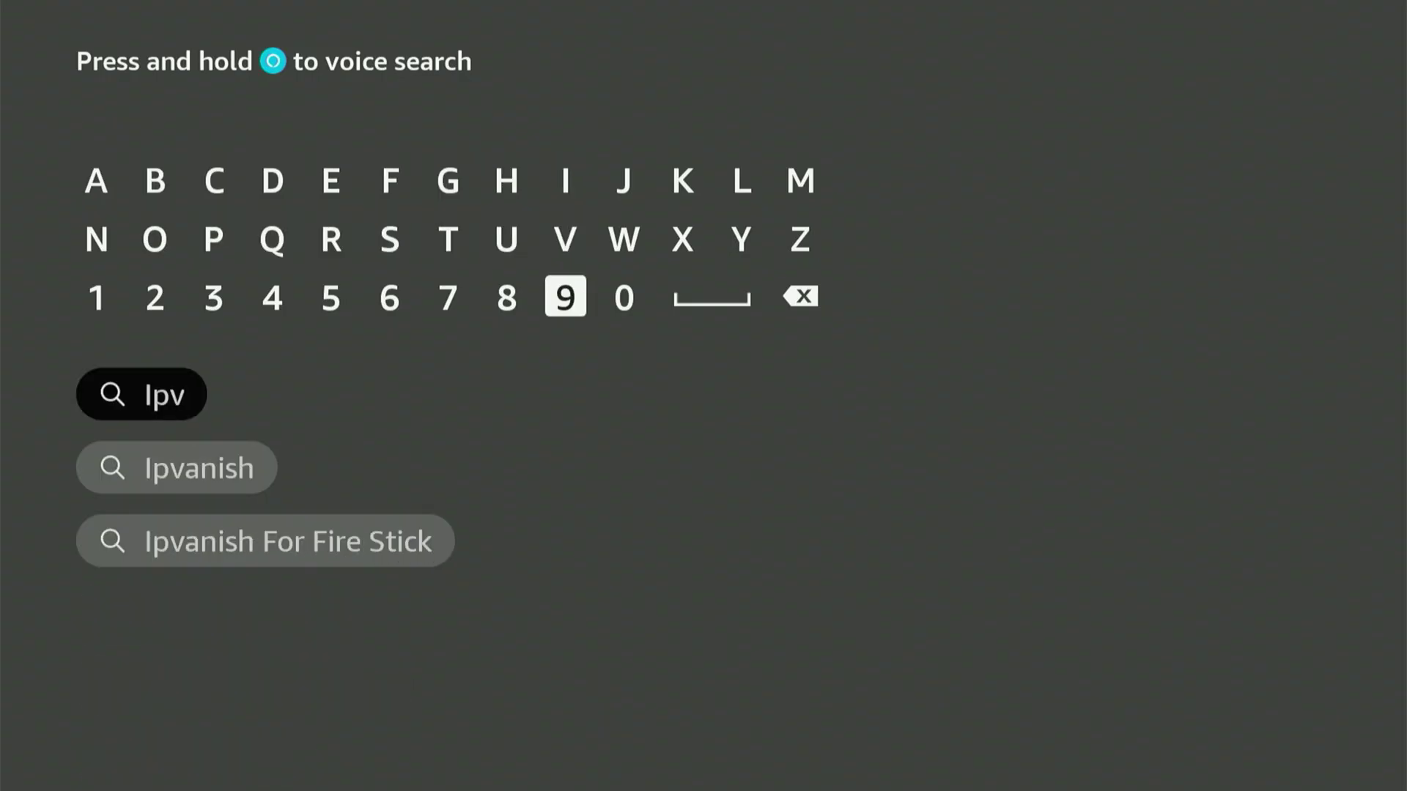
key("Down")
key("Down")
key("Return")
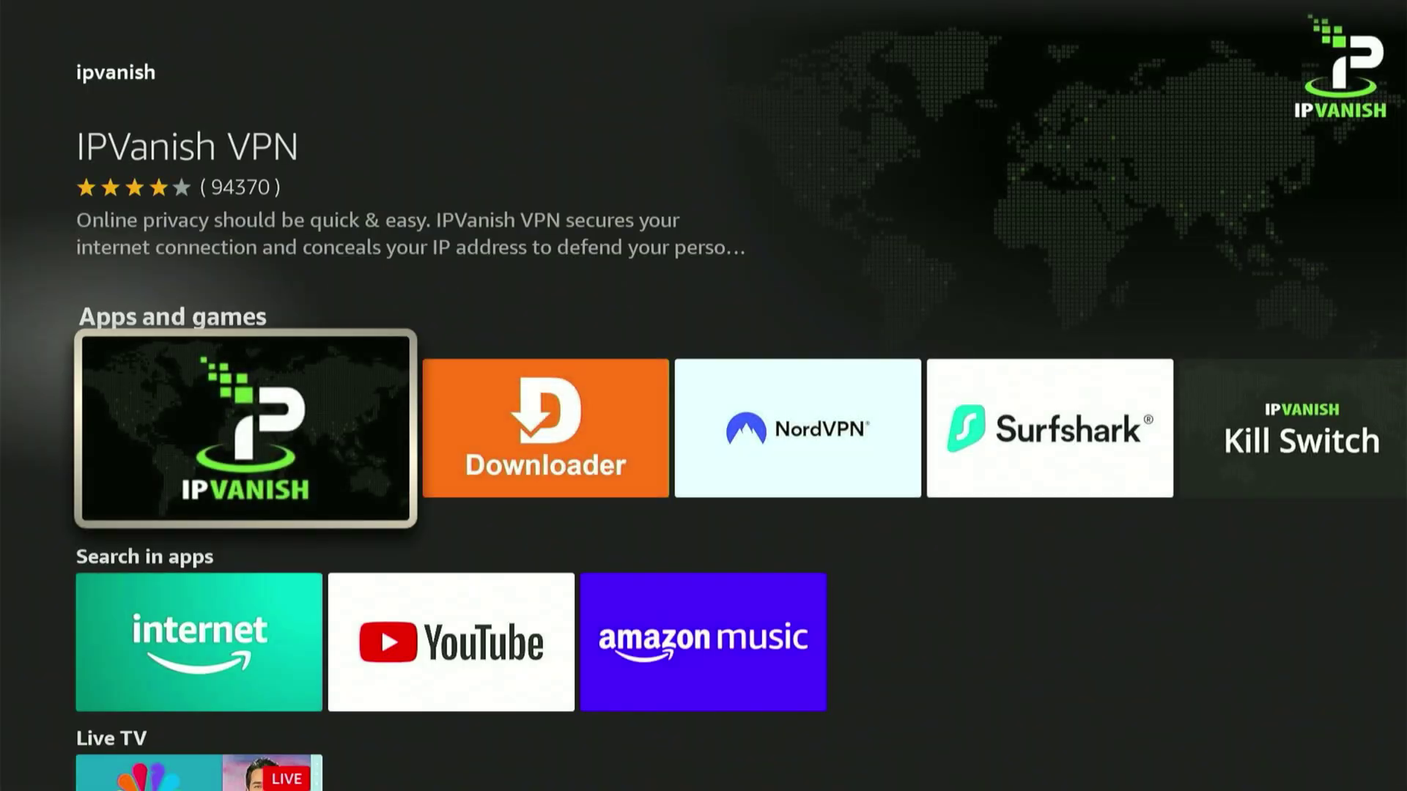
Download IPVanish VPN and open it to its login screen.
key("Return")
key("Return")
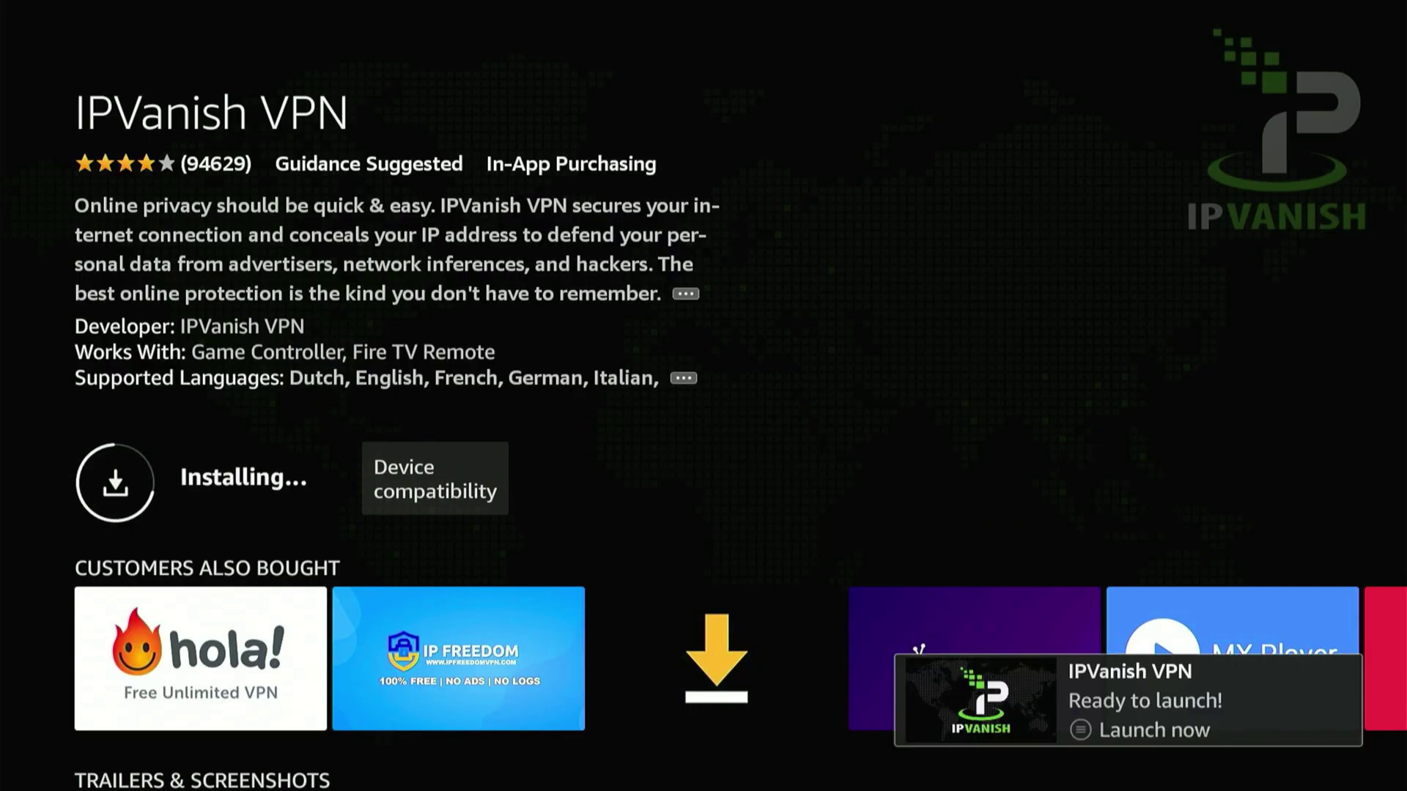
key("Return")
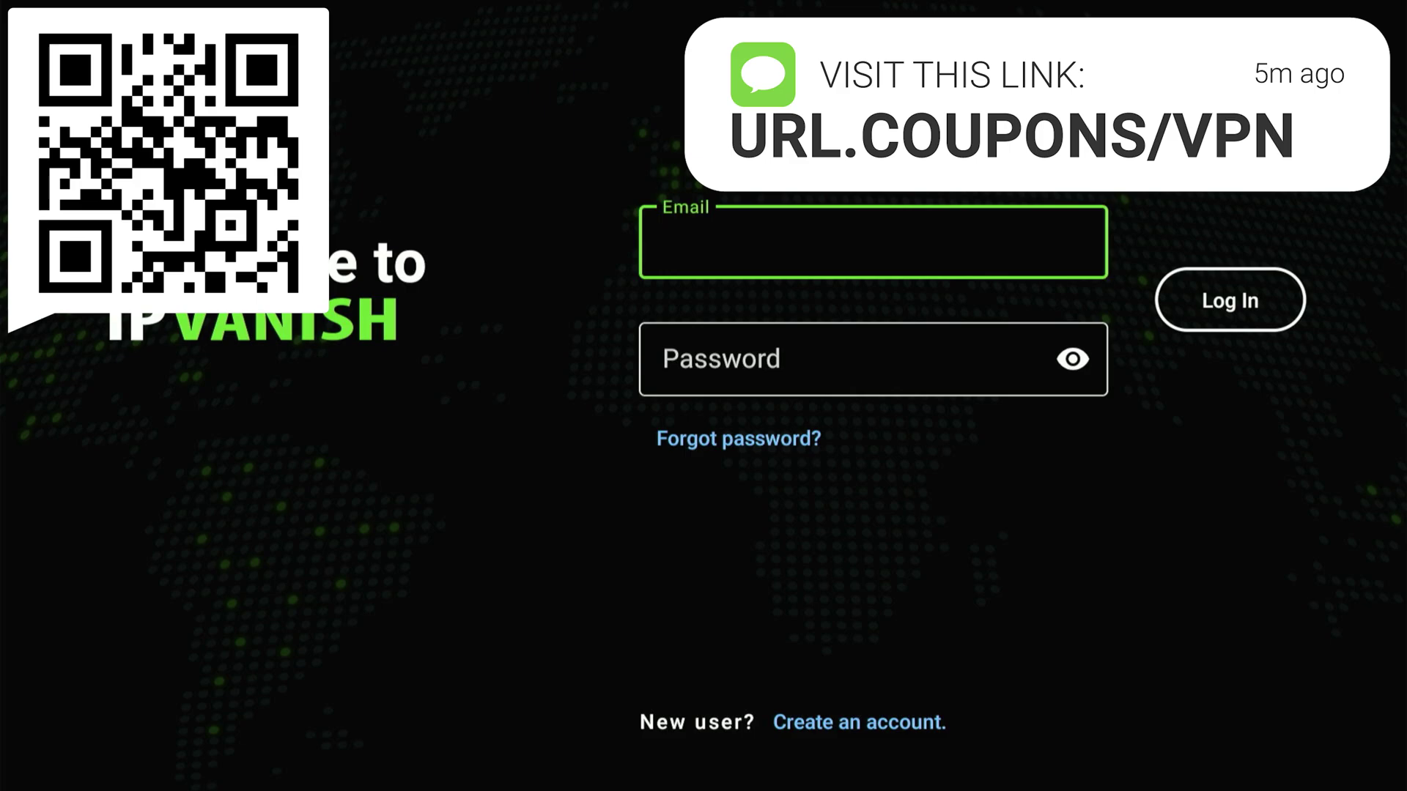
Move from the IPVanish login screen into the app's Settings.
key("Return")
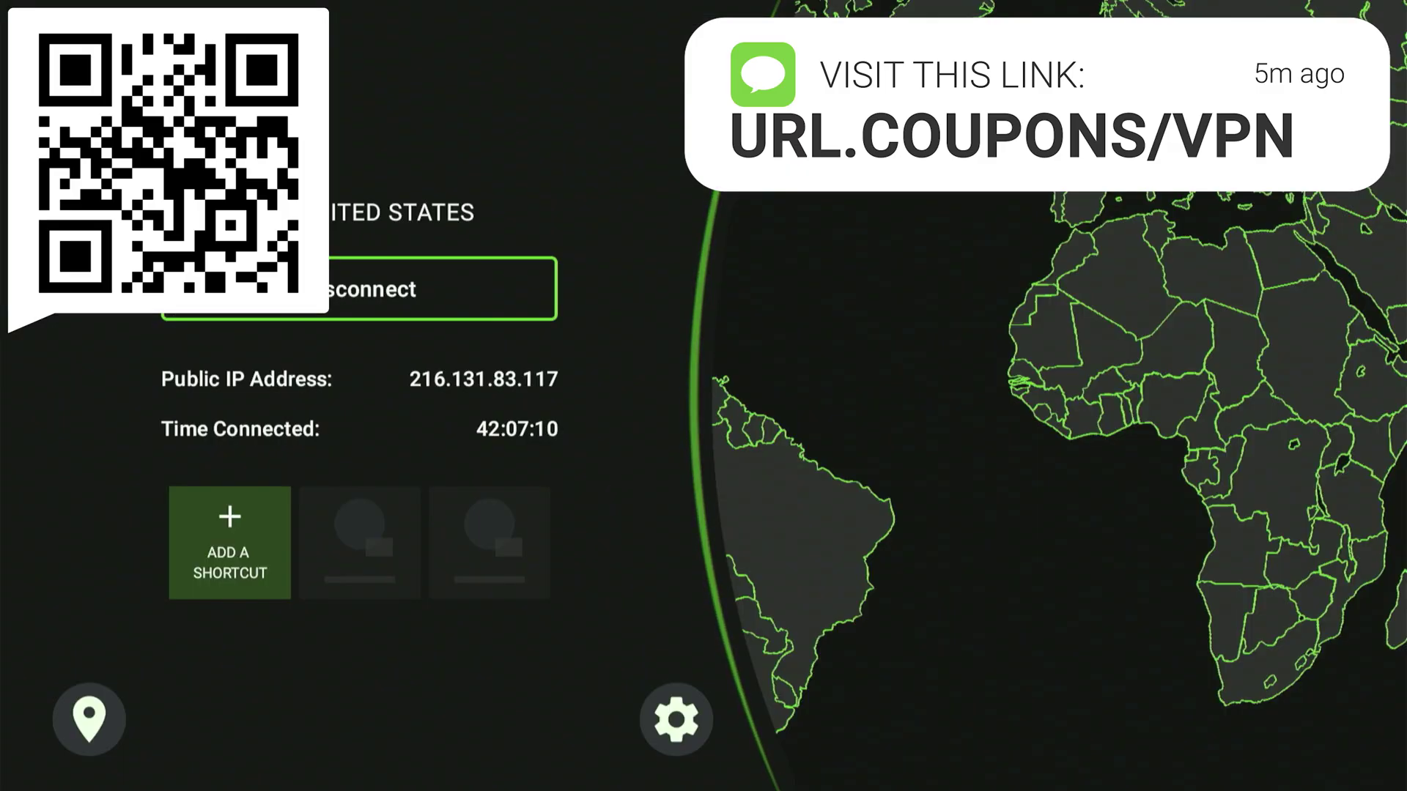
key("Down")
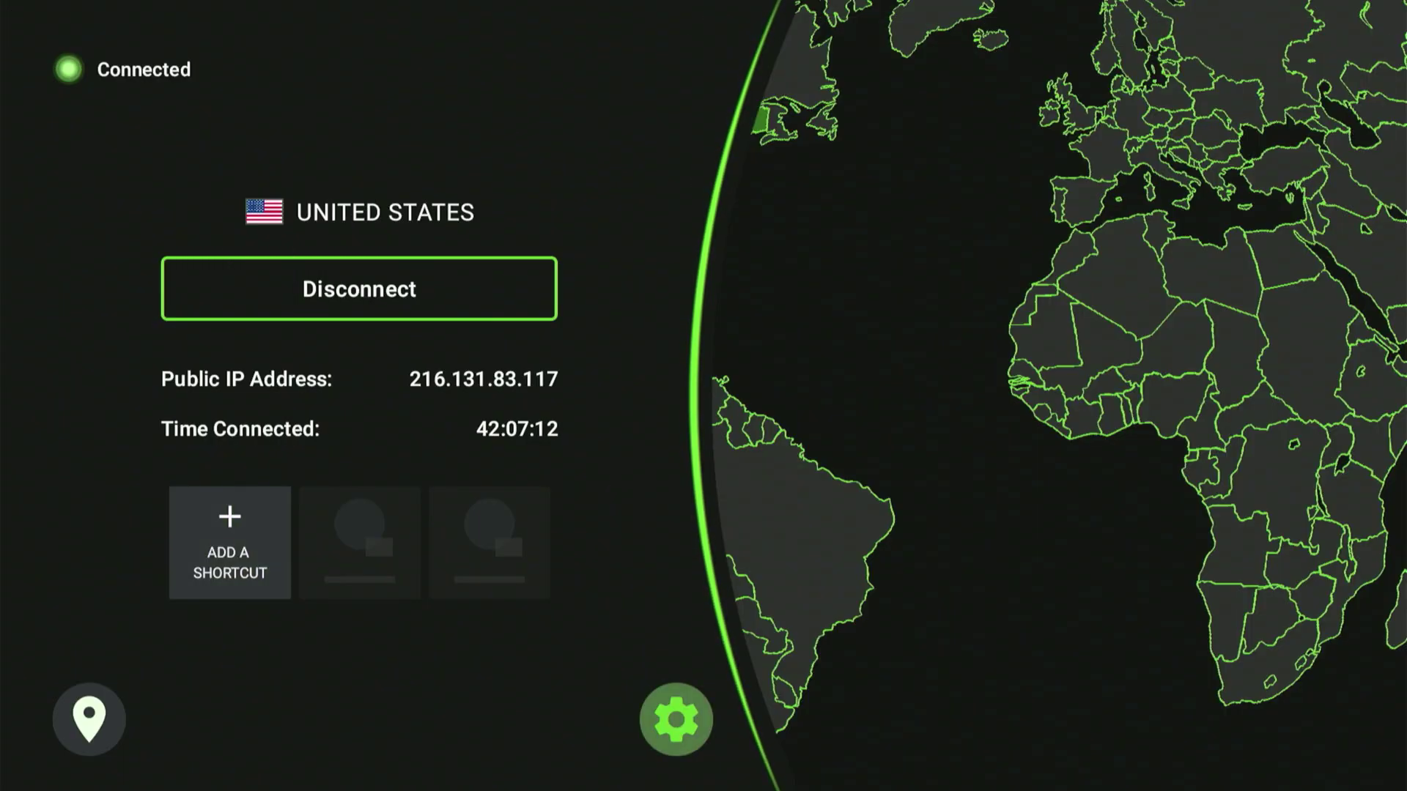
key("Return")
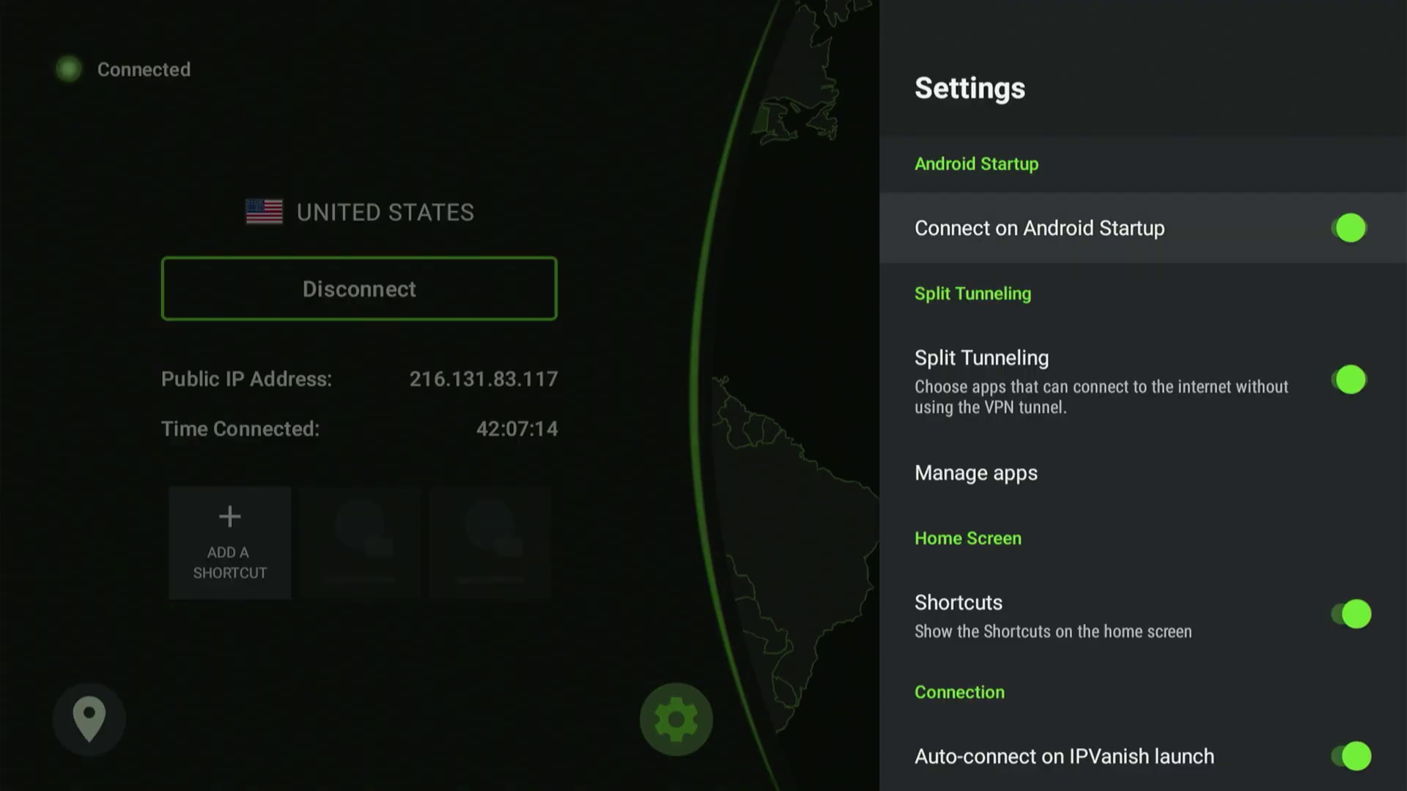
Switch on Connect on Android Startup and Auto-connect on IPVanish launch.
key("Return")
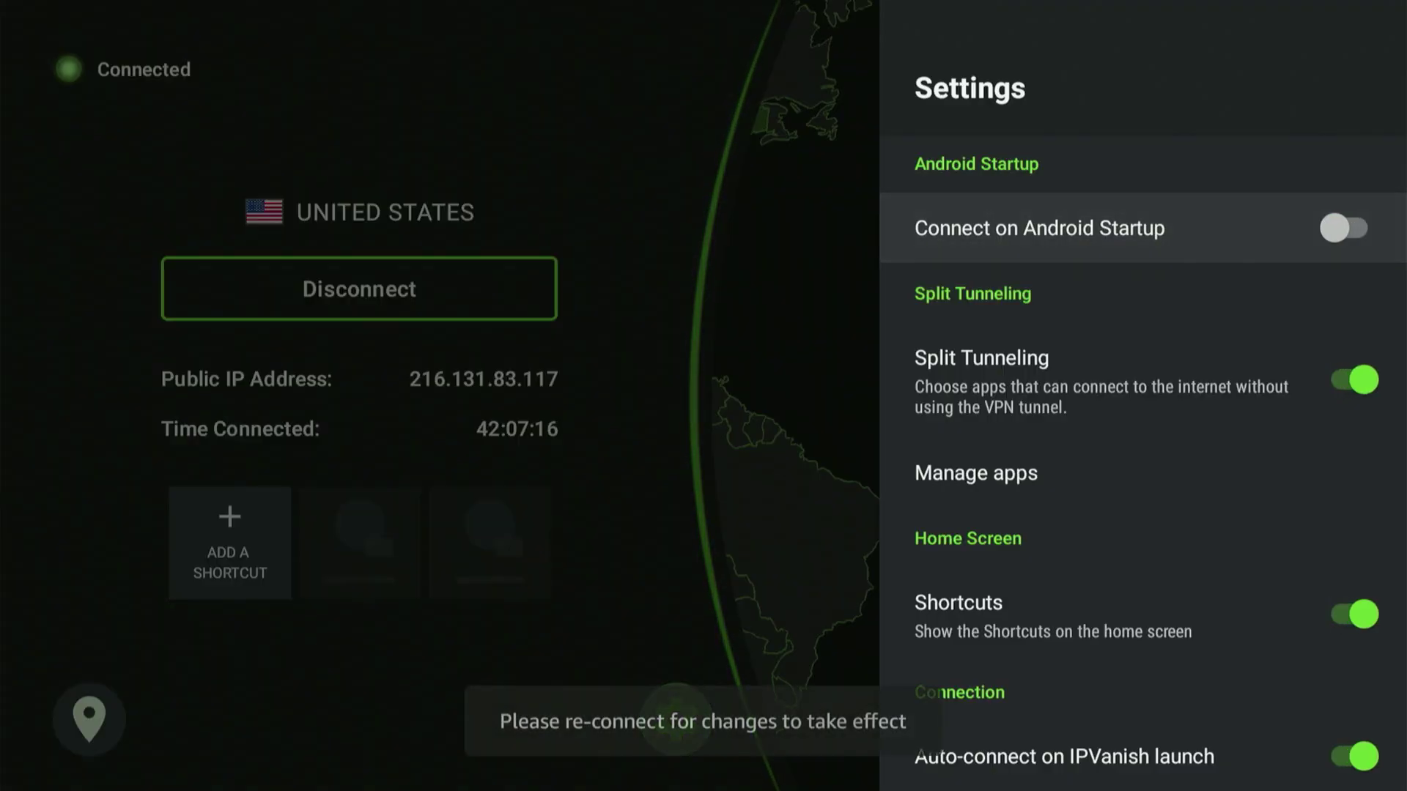
key("Return")
key("Return")
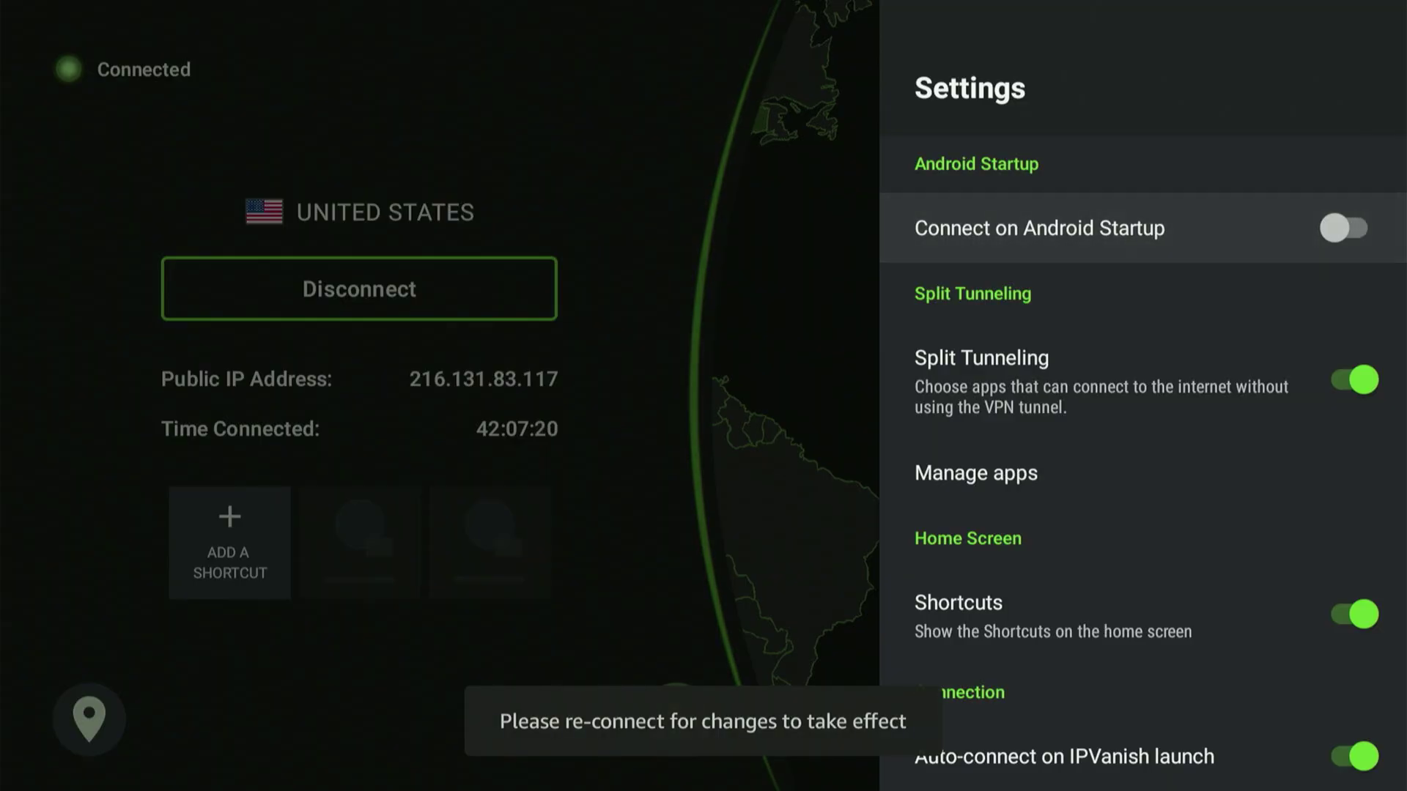
key("Return")
key("Down")
key("Down")
key("Down")
key("Down")
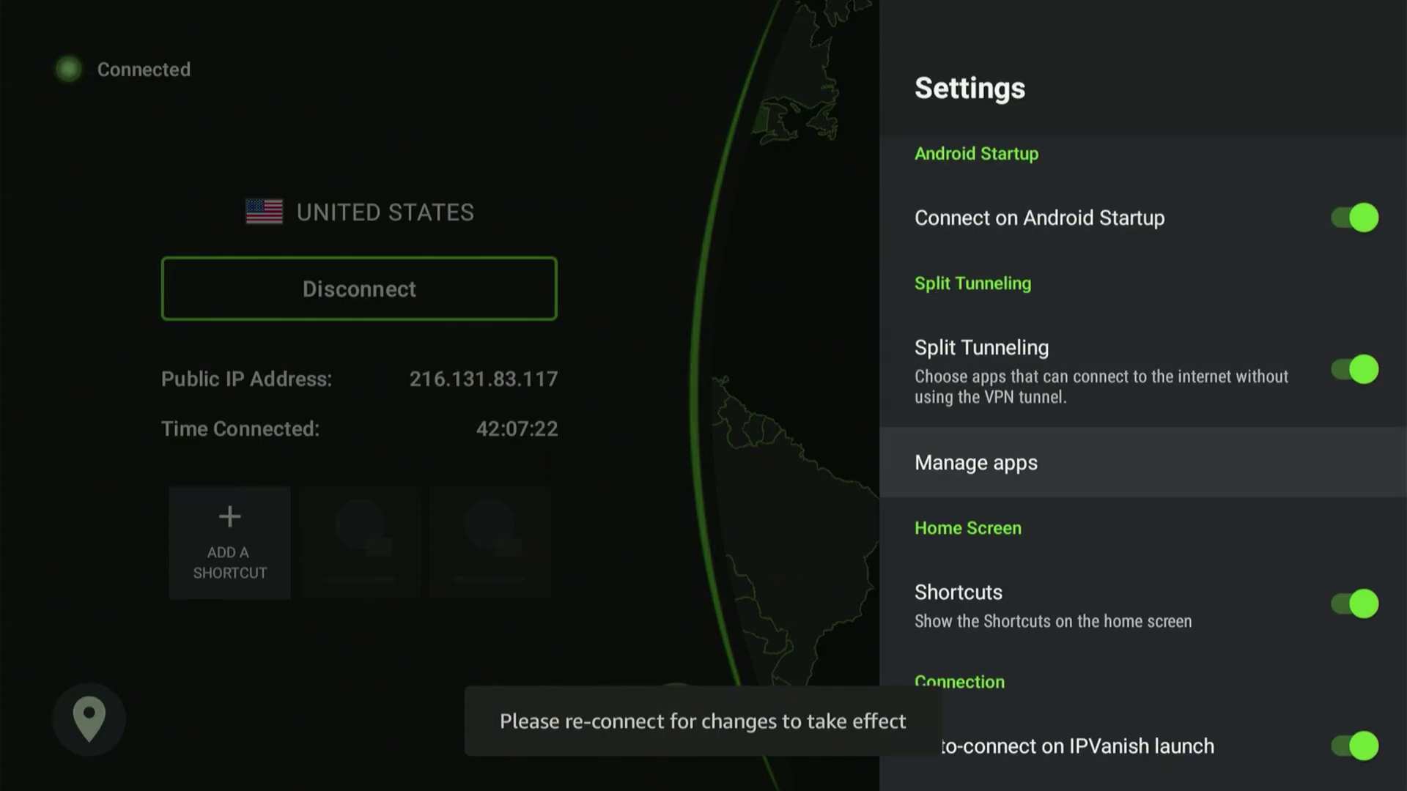
key("Return")
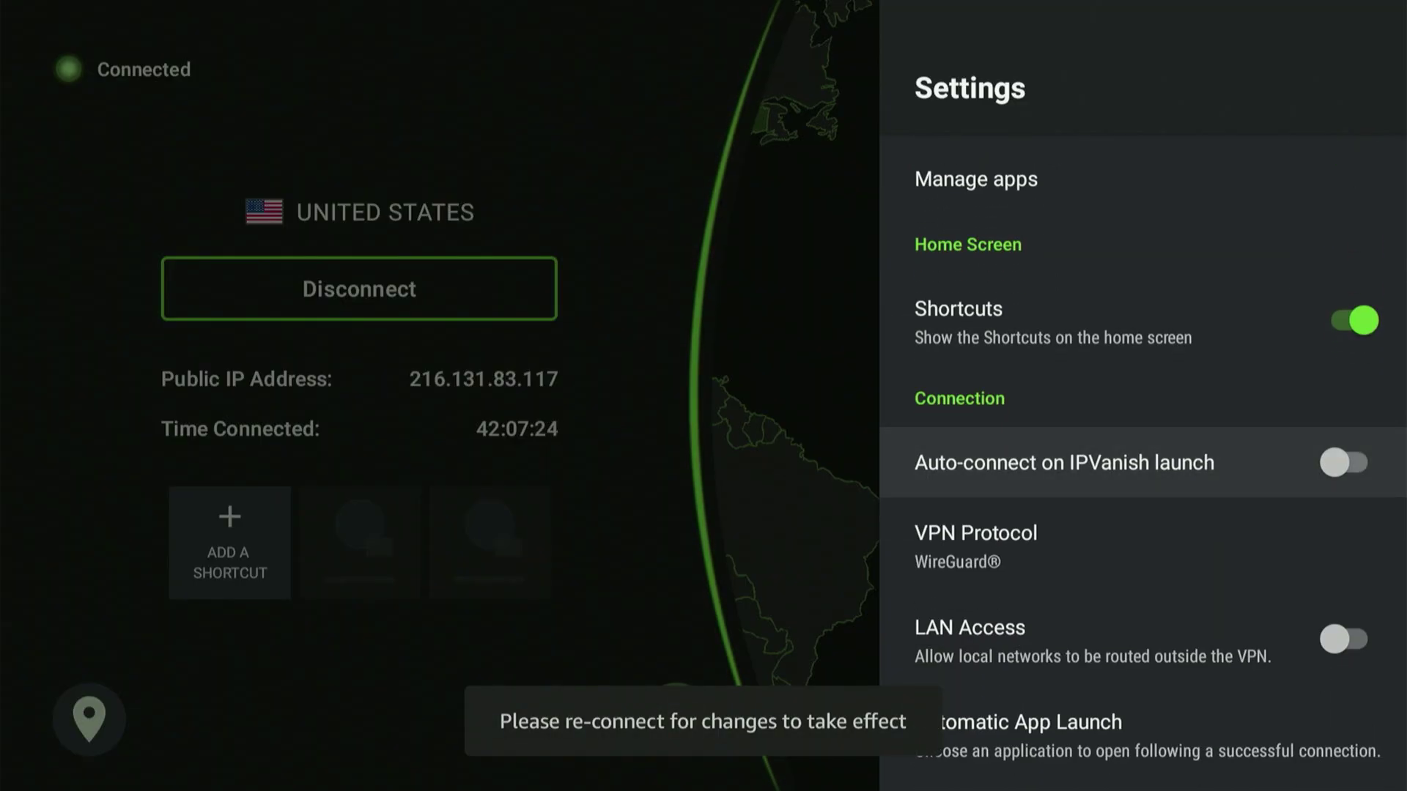
key("Return")
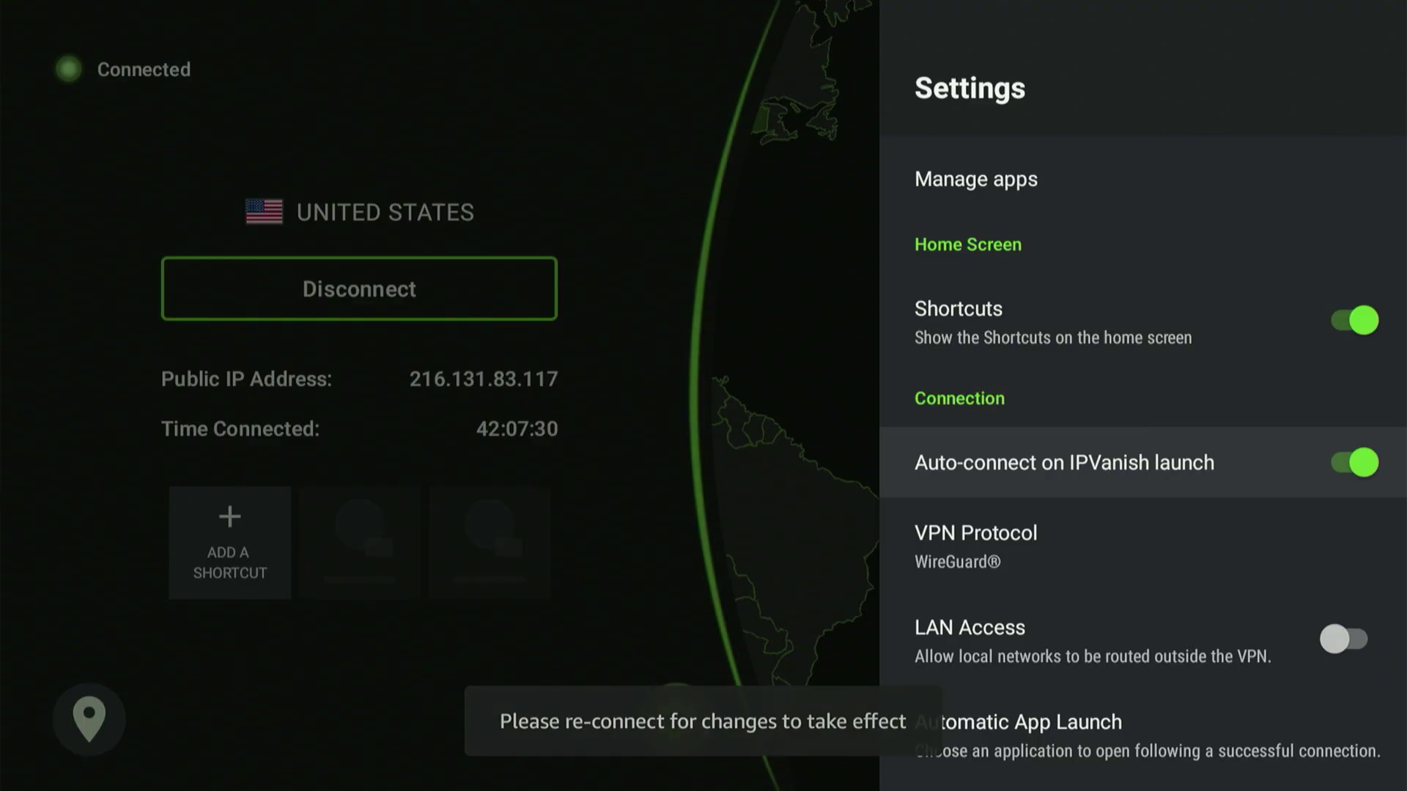
key("Up")
key("Up")
key("Up")
key("Up")
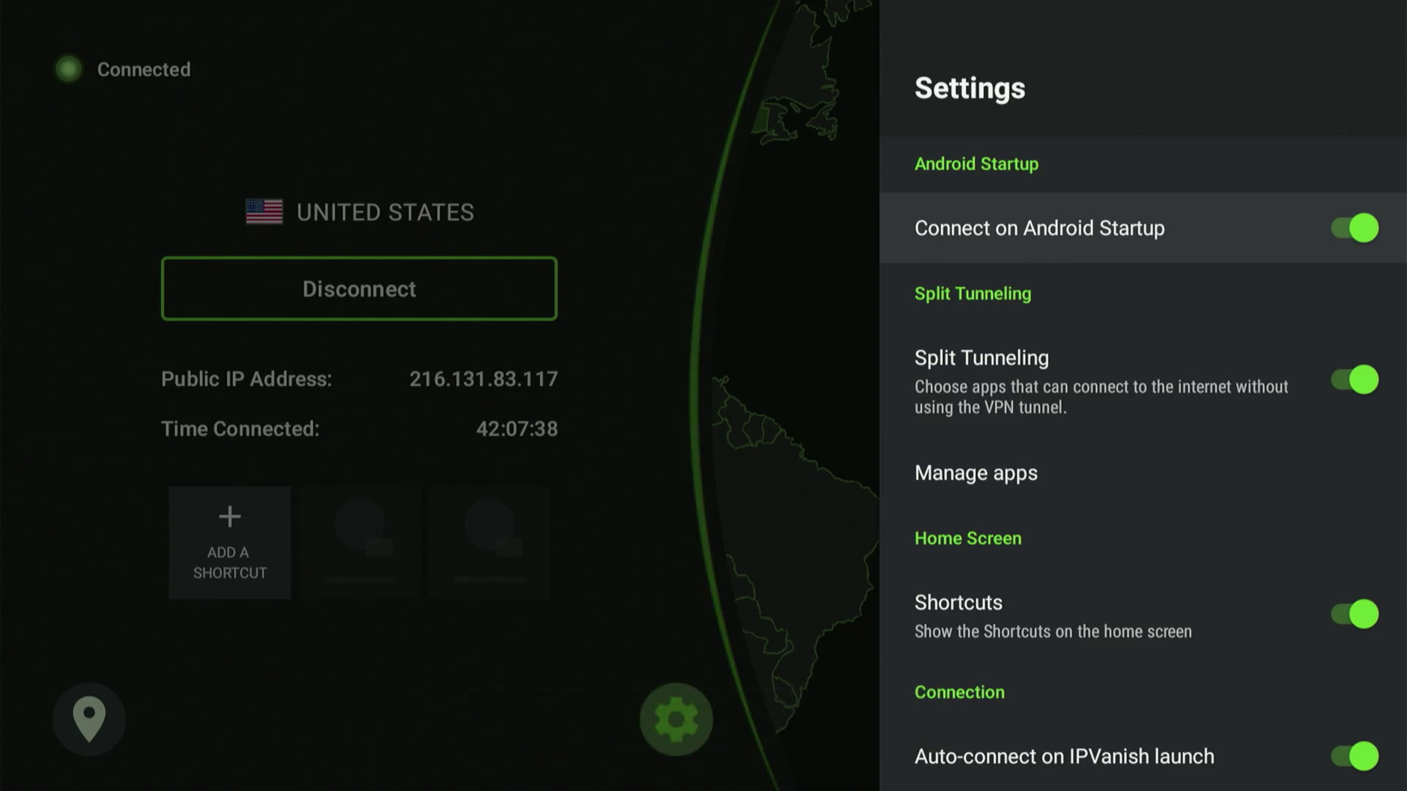
Return Home and relaunch Unlinked from Your Apps & Channels.
key("Home")
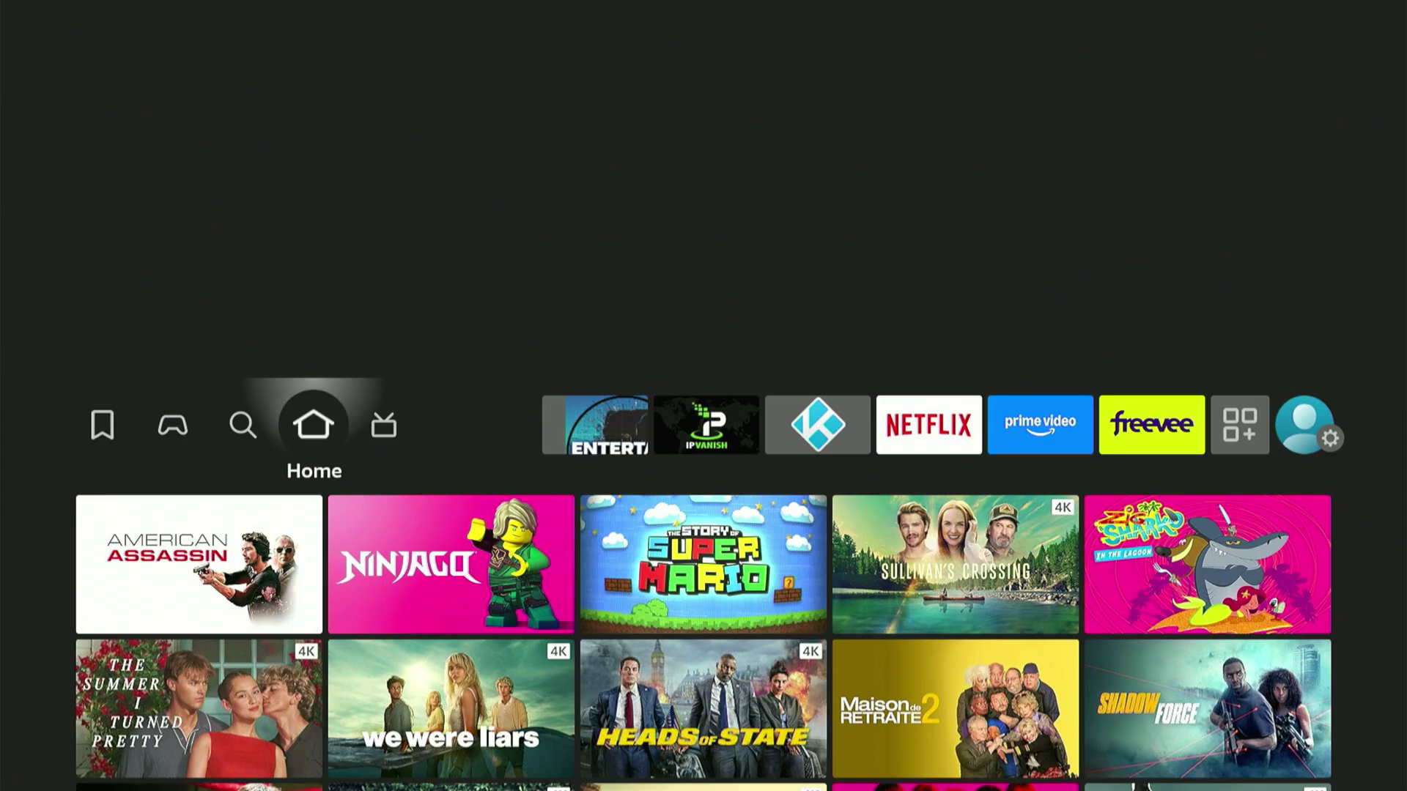
key("Right")
key("Right")
key("Right")
key("Right")
key("Right")
key("Right")
key("Right")
key("Right")
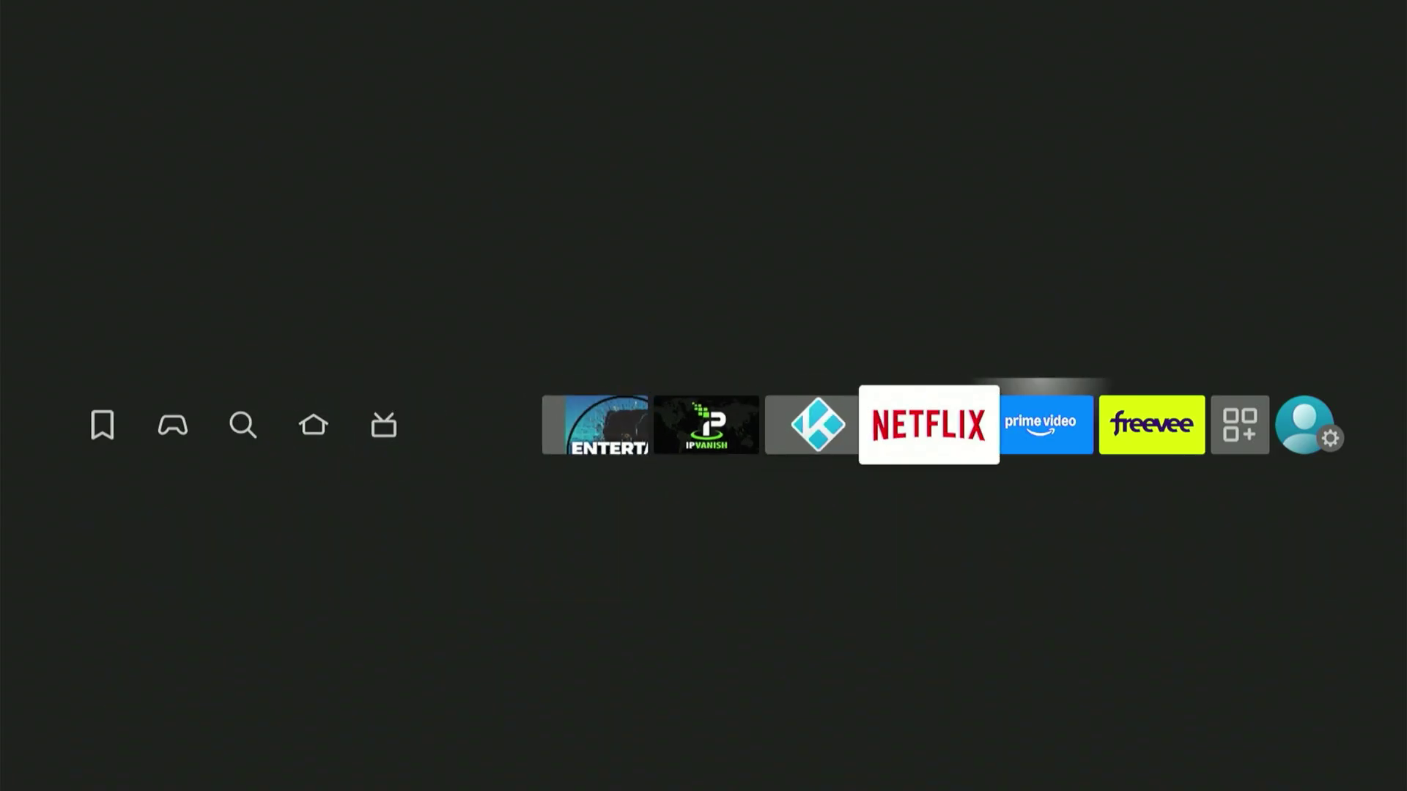
key("Return")
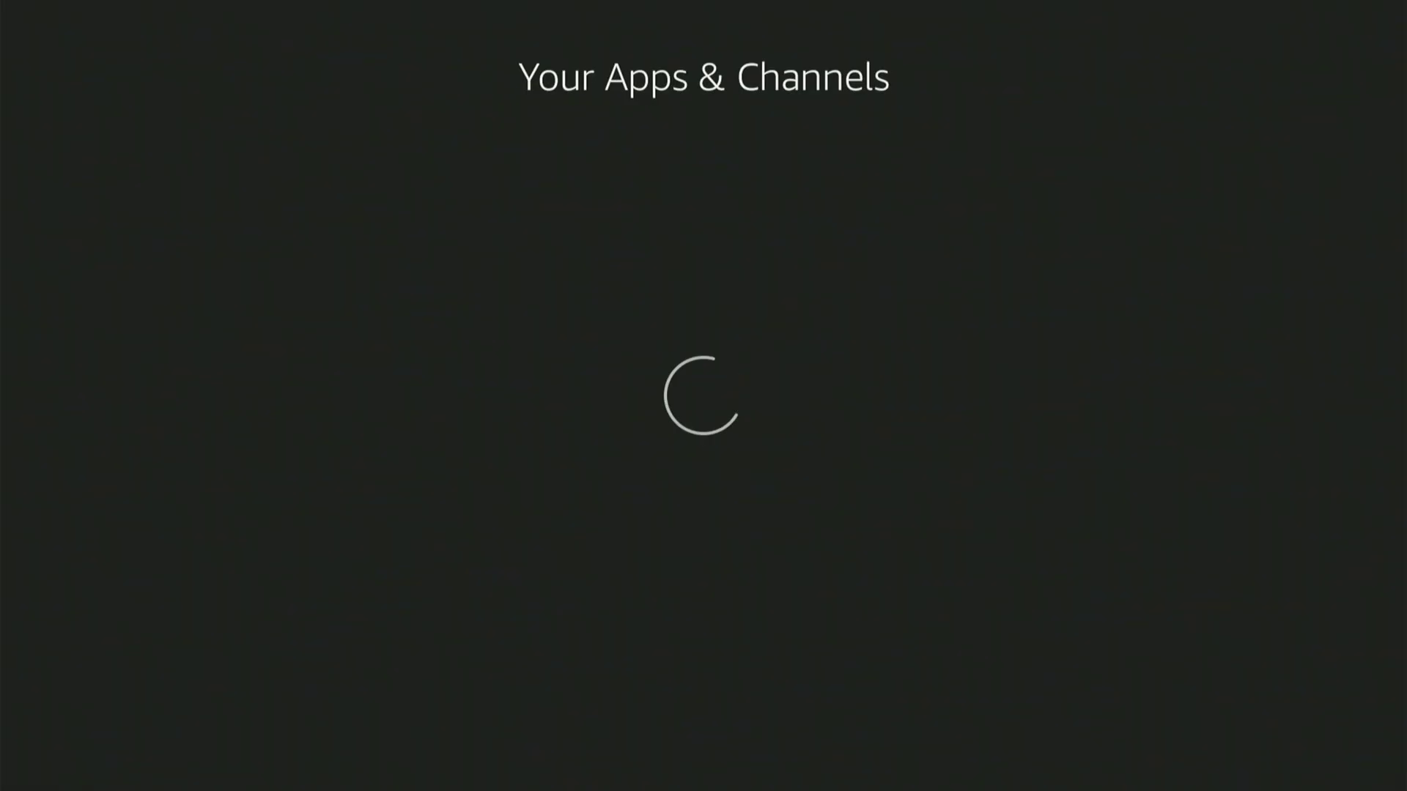
key("Down")
key("Down")
key("Down")
key("Down")
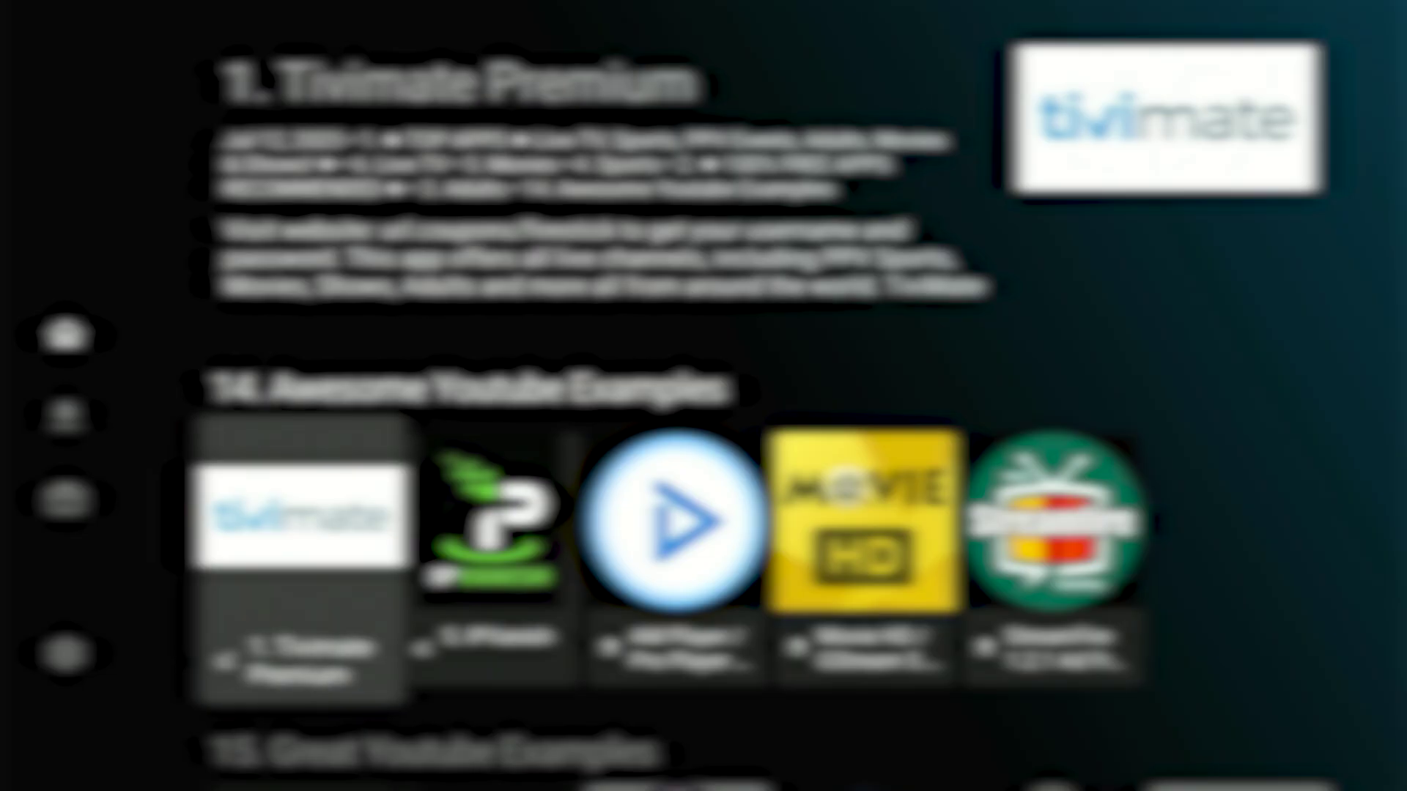
Browse right along the Unlinked app row to Movie HD / GStream 5.5.0.
key("Right")
key("Right")
key("Right")
key("Right")
key("Right")
key("Right")
key("Right")
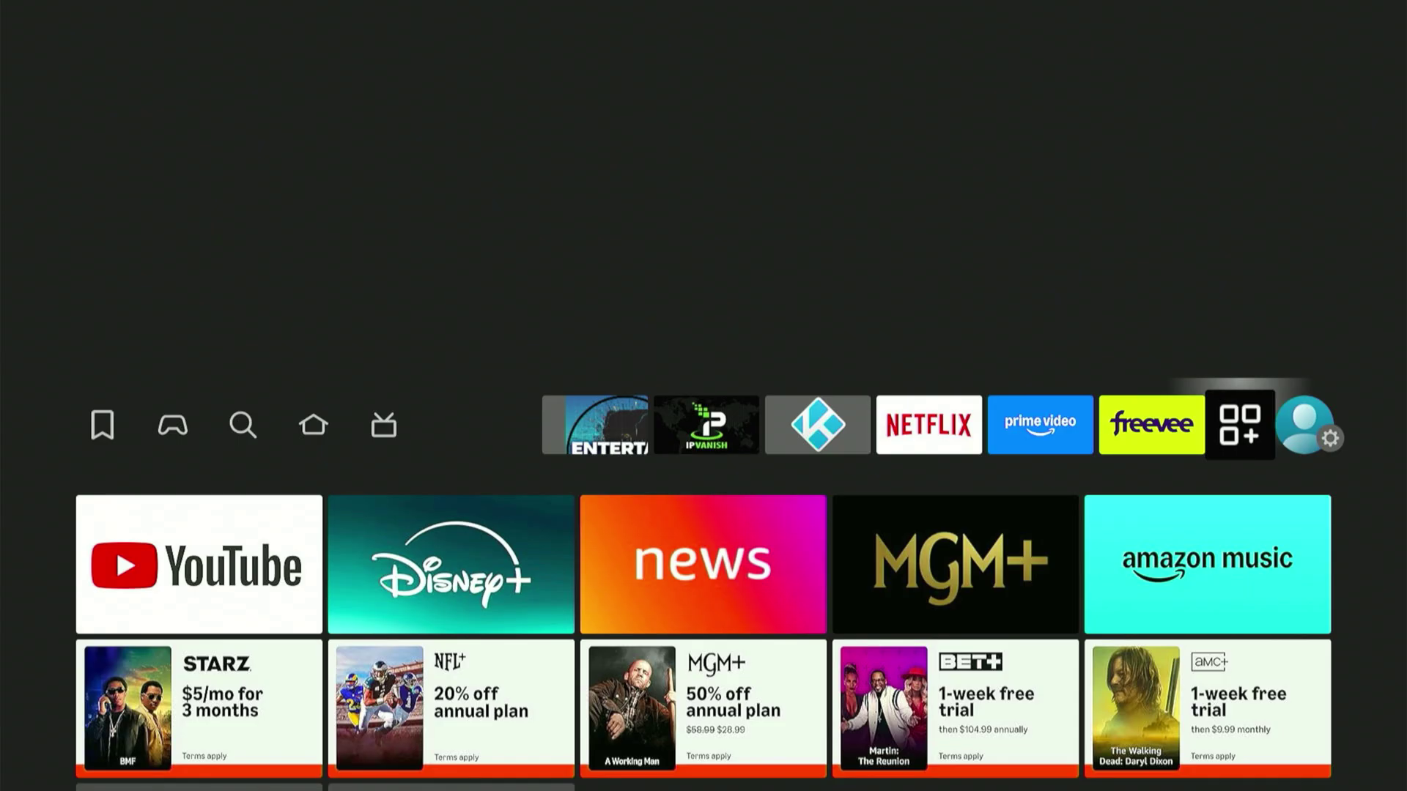
Open Your Apps & Channels and highlight the Hulu tile.
key("Return")
key("Down")
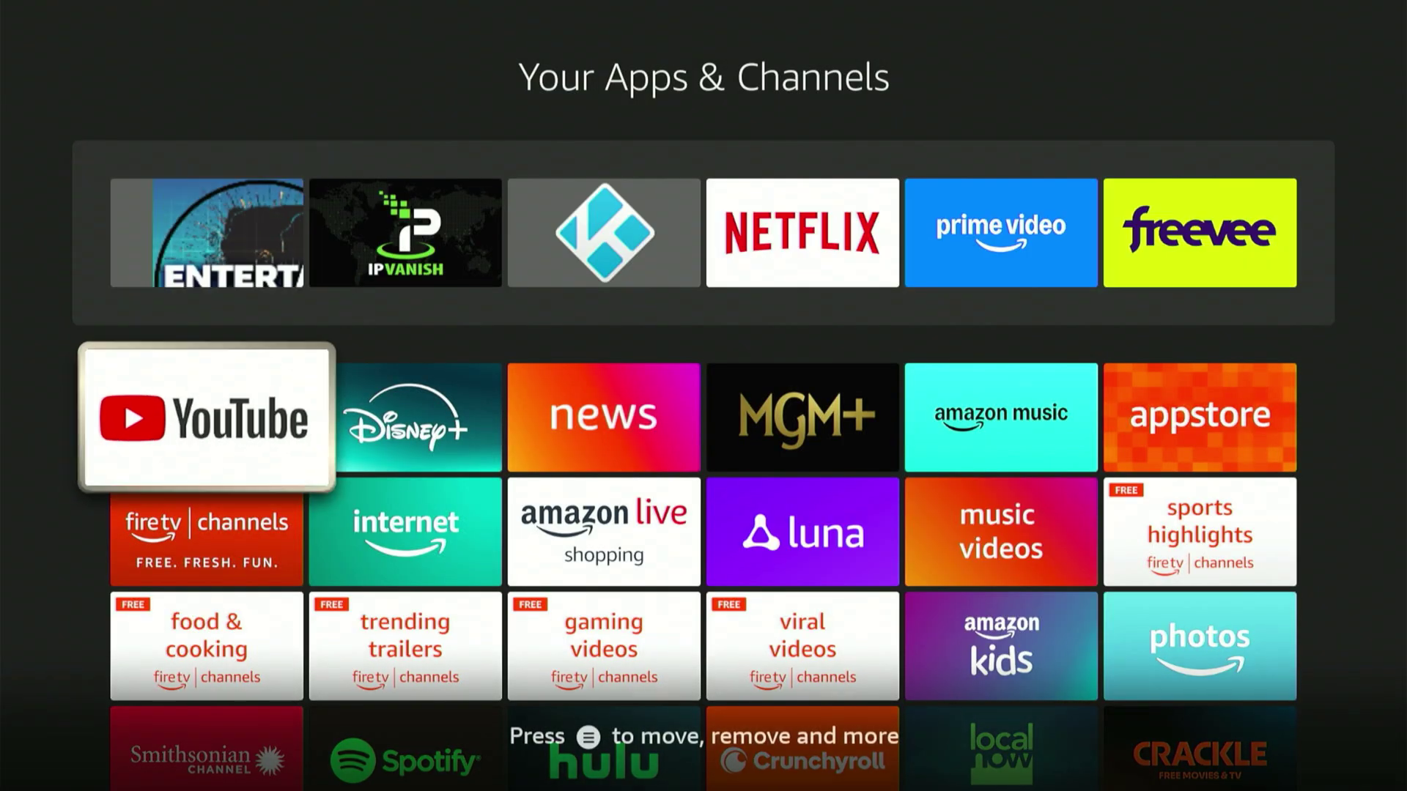
key("Down")
key("Down")
key("Down")
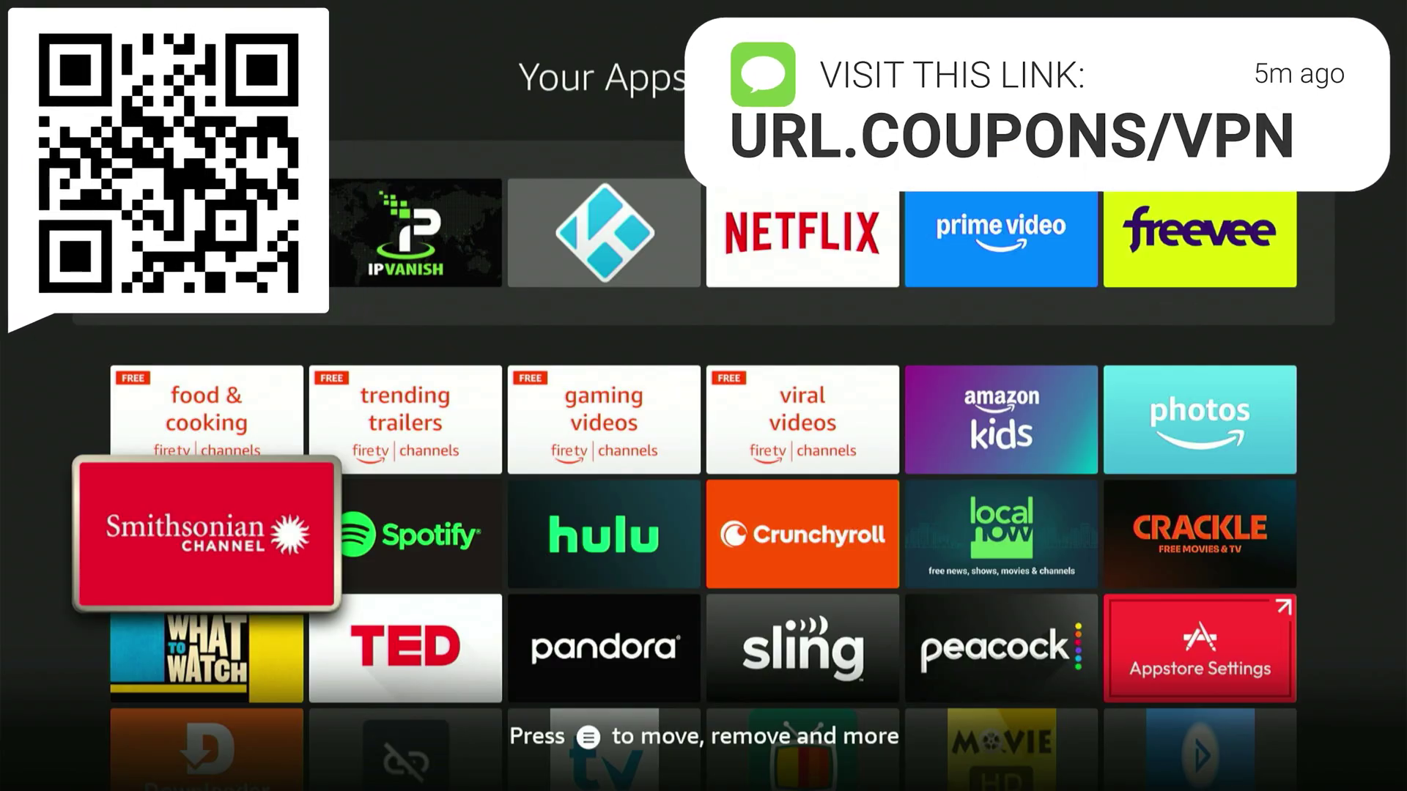
key("Right")
key("Right")
key("Right")
key("Right")
key("Left")
key("Left")
key("Left")
key("Right")
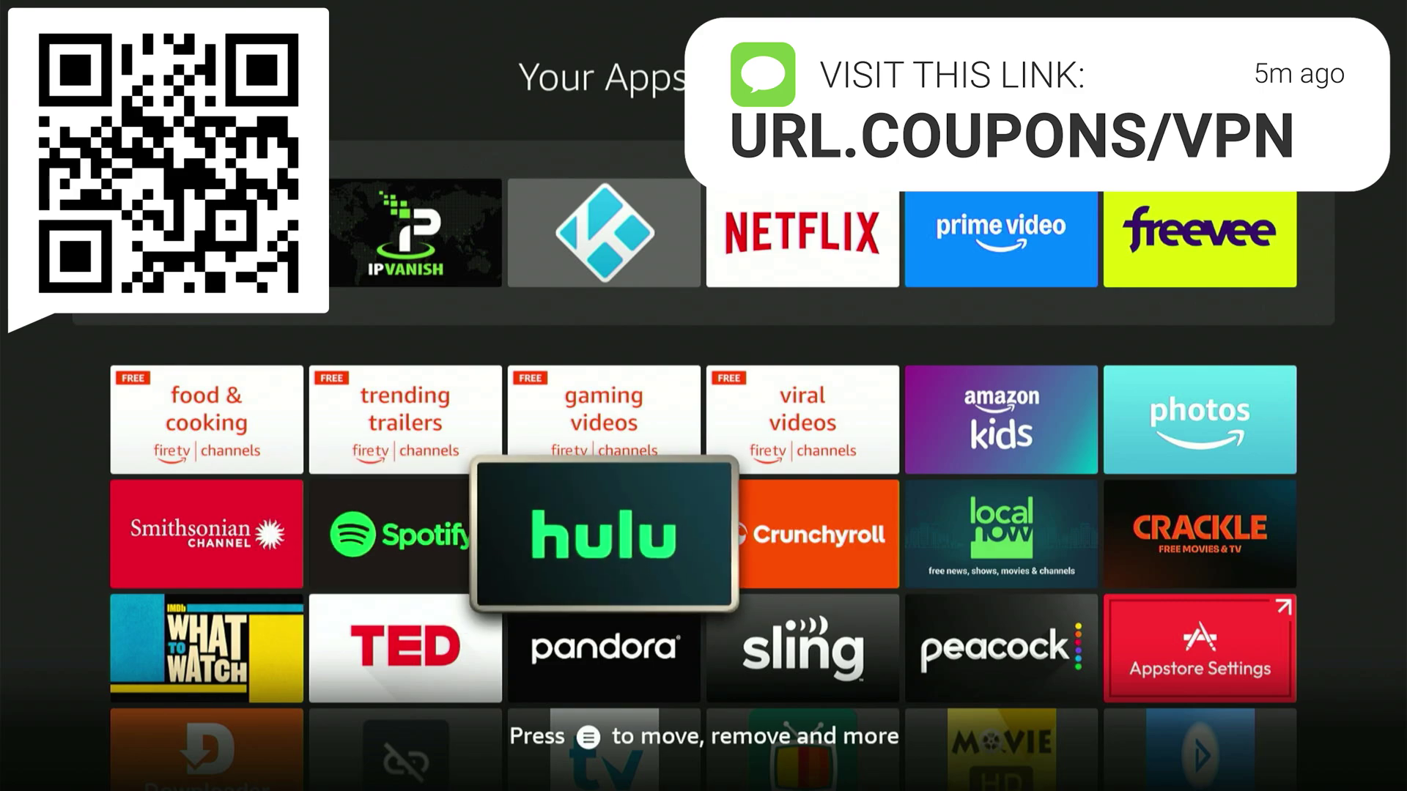
Choose 'Move to front' from Hulu's options menu.
key("Menu")
key("Down")
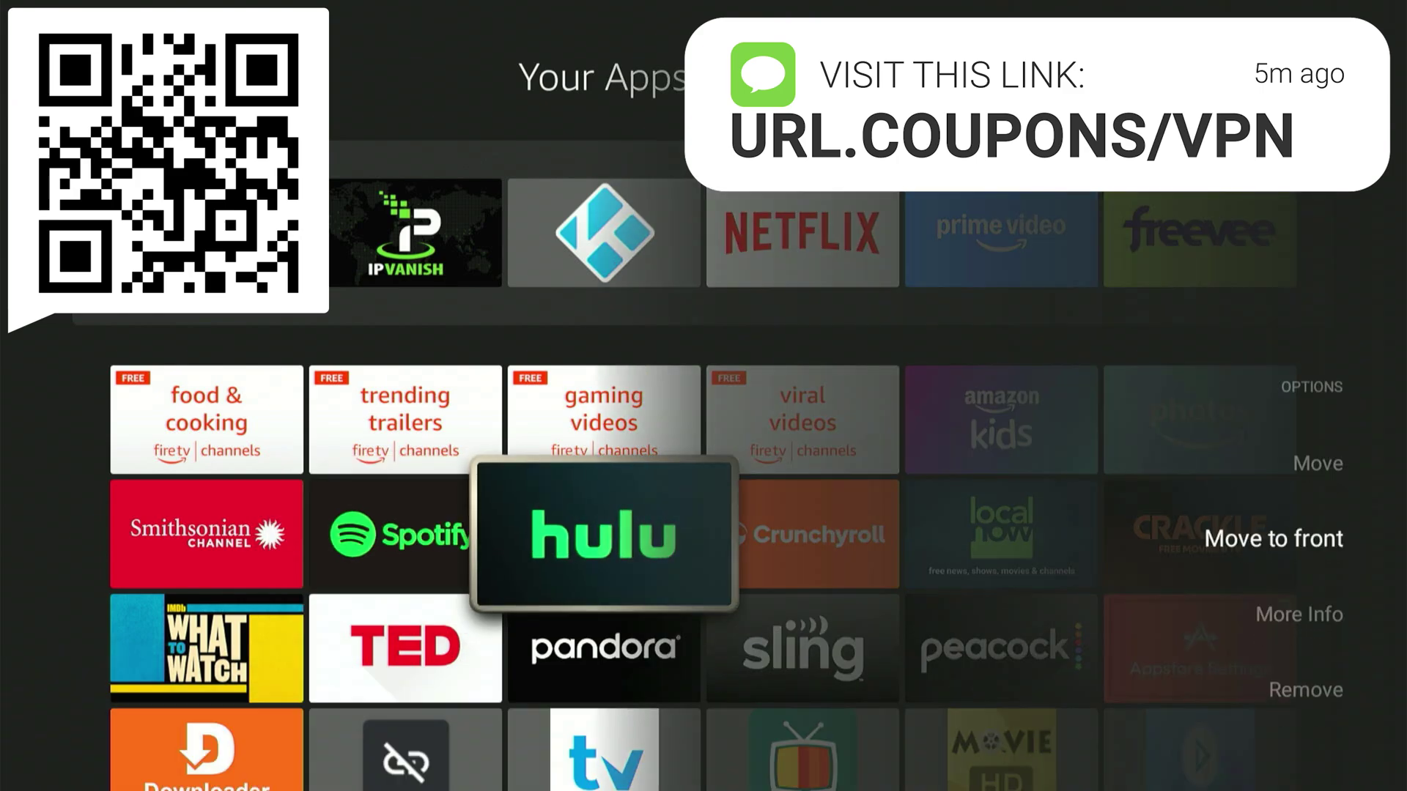
key("Up")
key("Down")
key("Escape")
key("Menu")
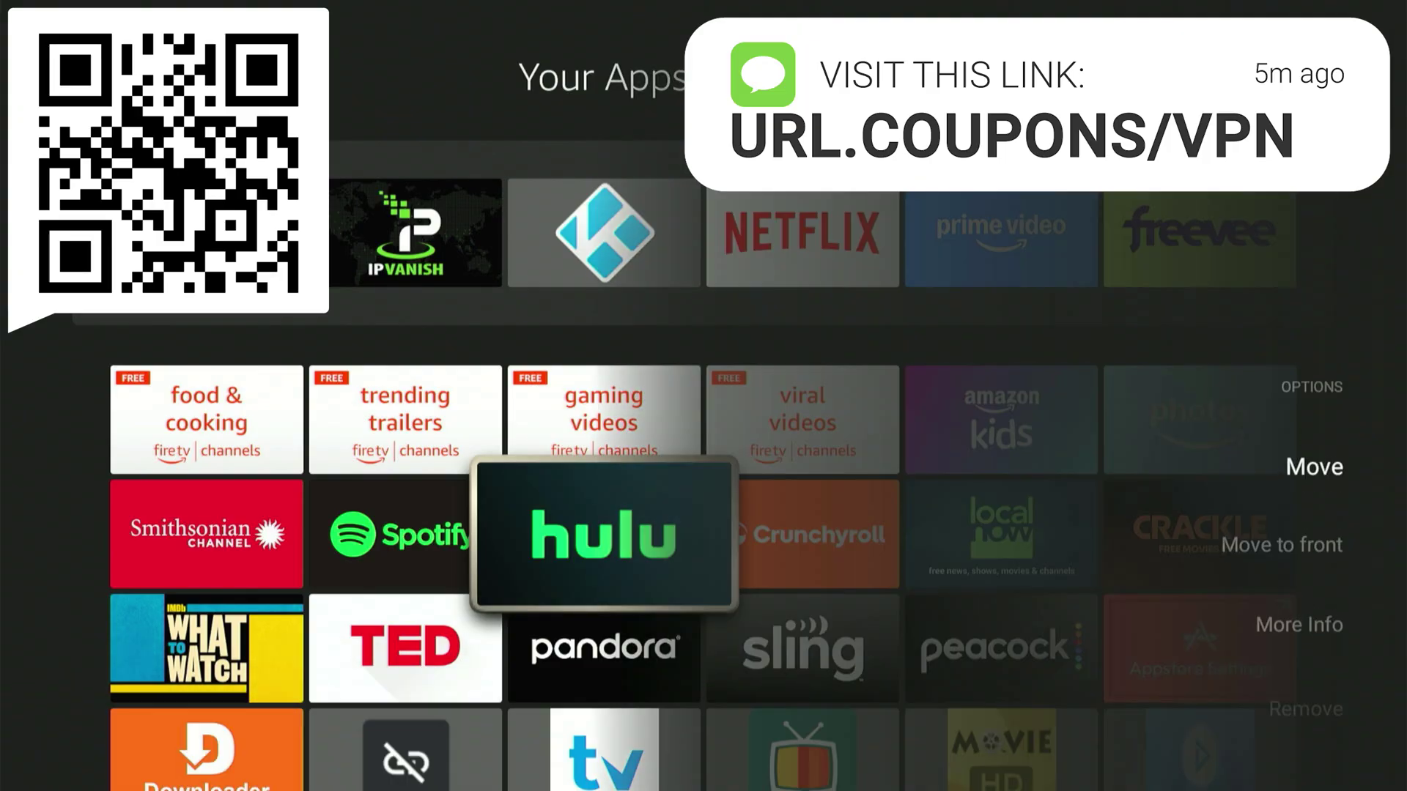
key("Down")
key("Up")
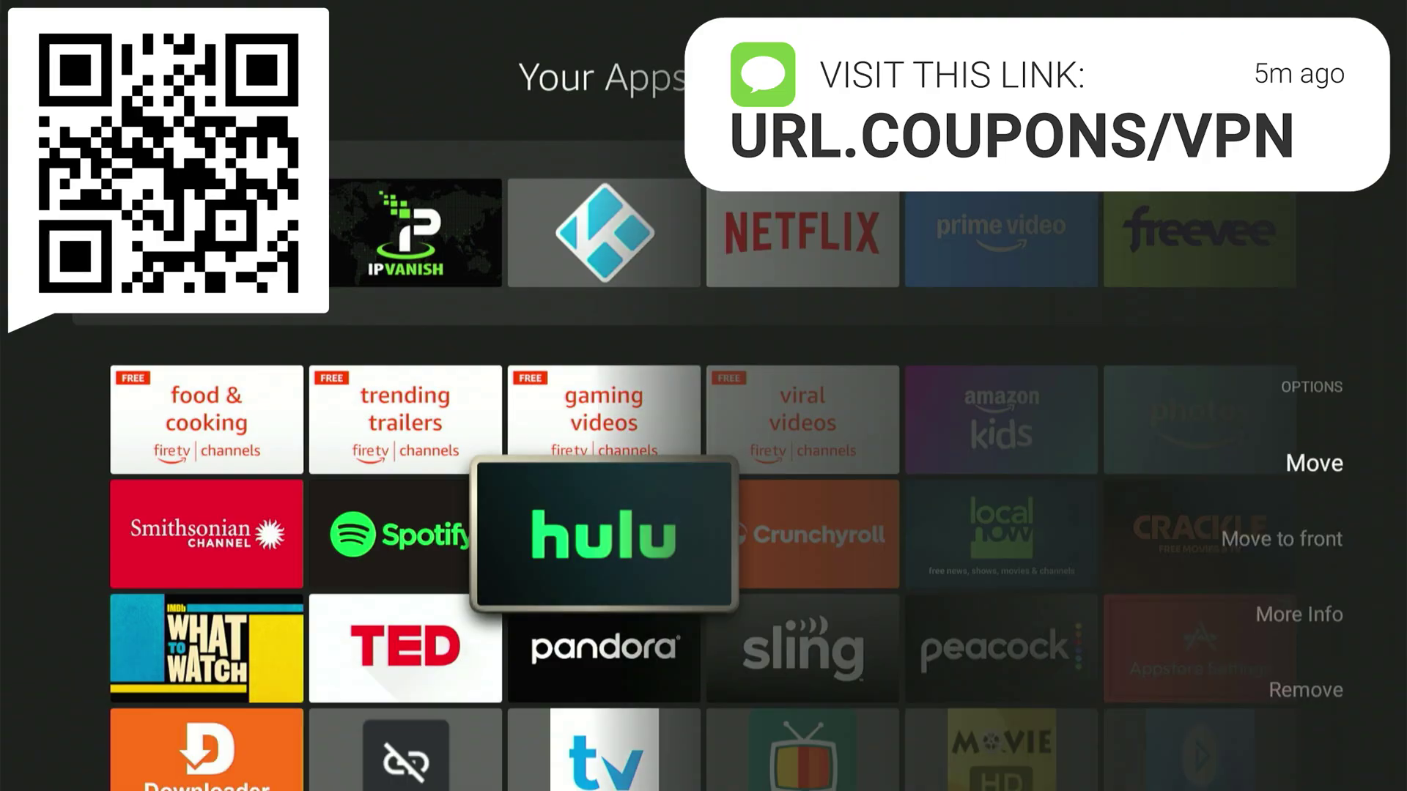
key("Down")
key("Down")
key("Down")
key("Up")
key("Up")
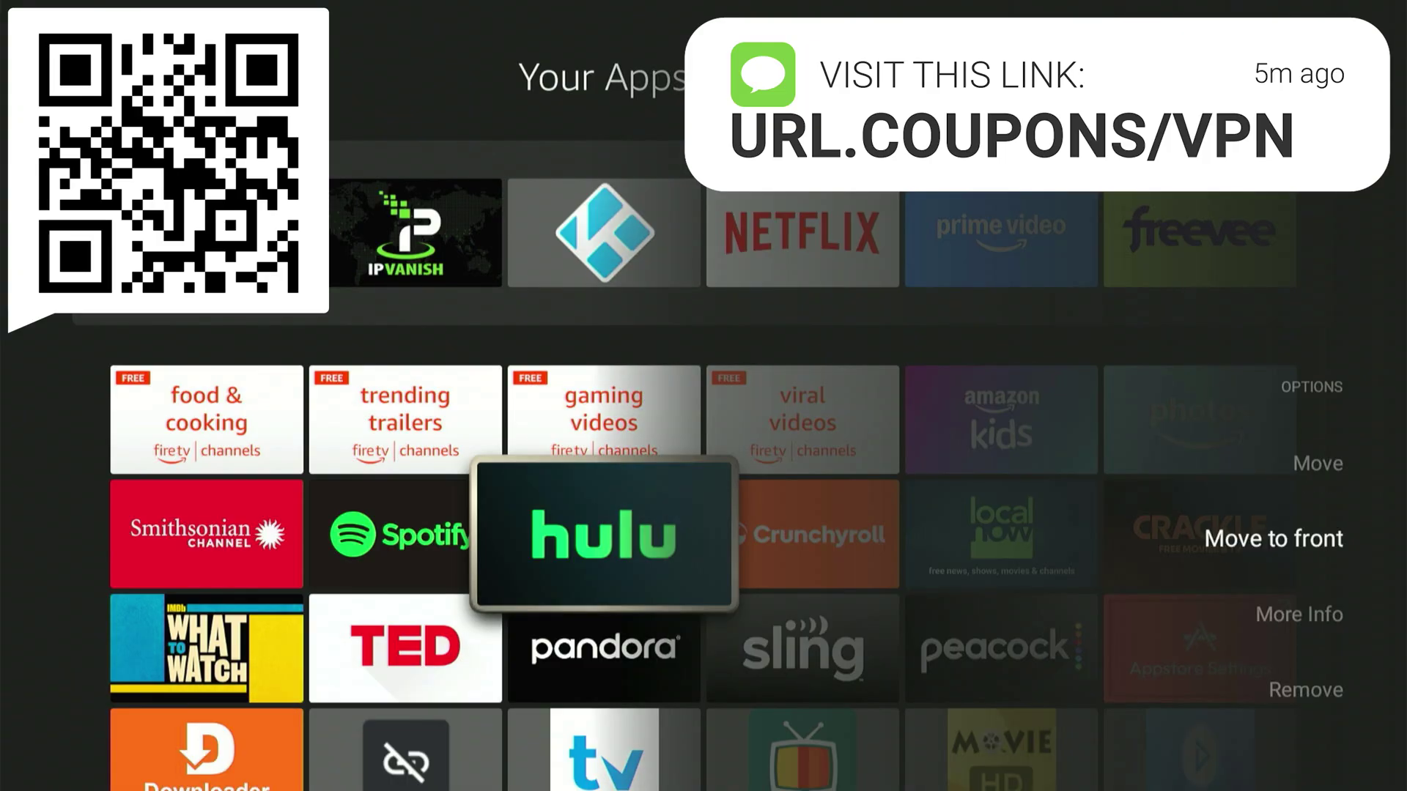
key("Return")
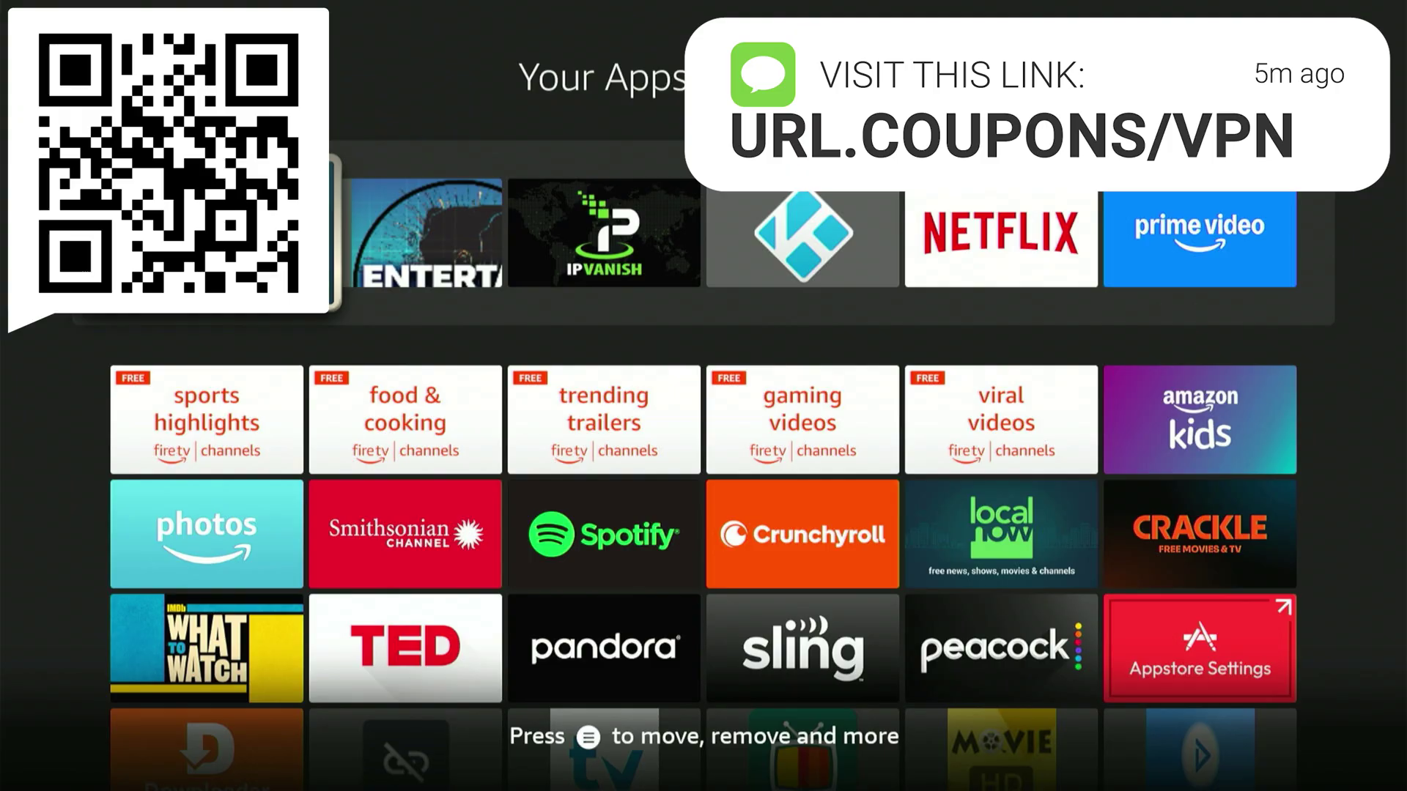
Return to the home screen and confirm Hulu leads the favorites row.
key("Escape")
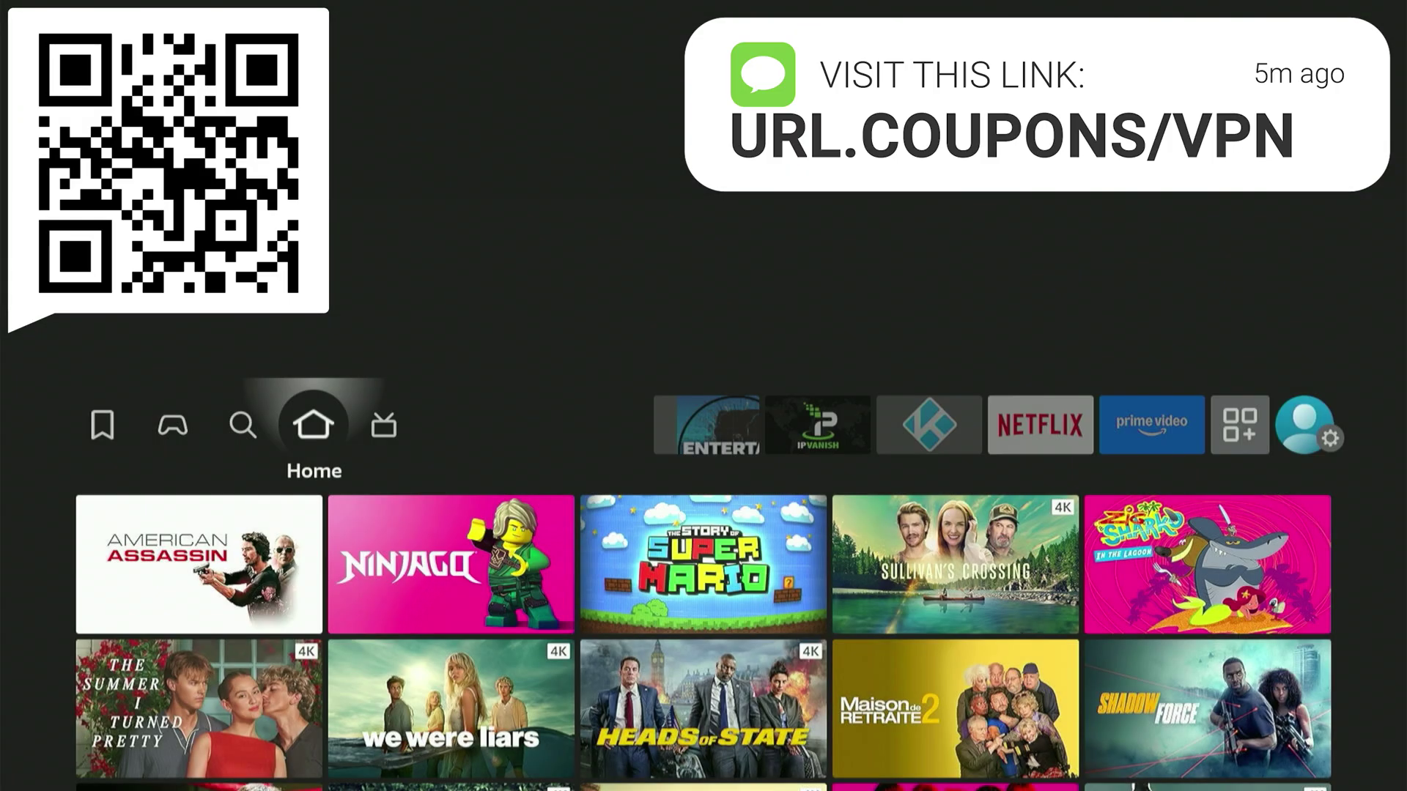
key("Right")
key("Right")
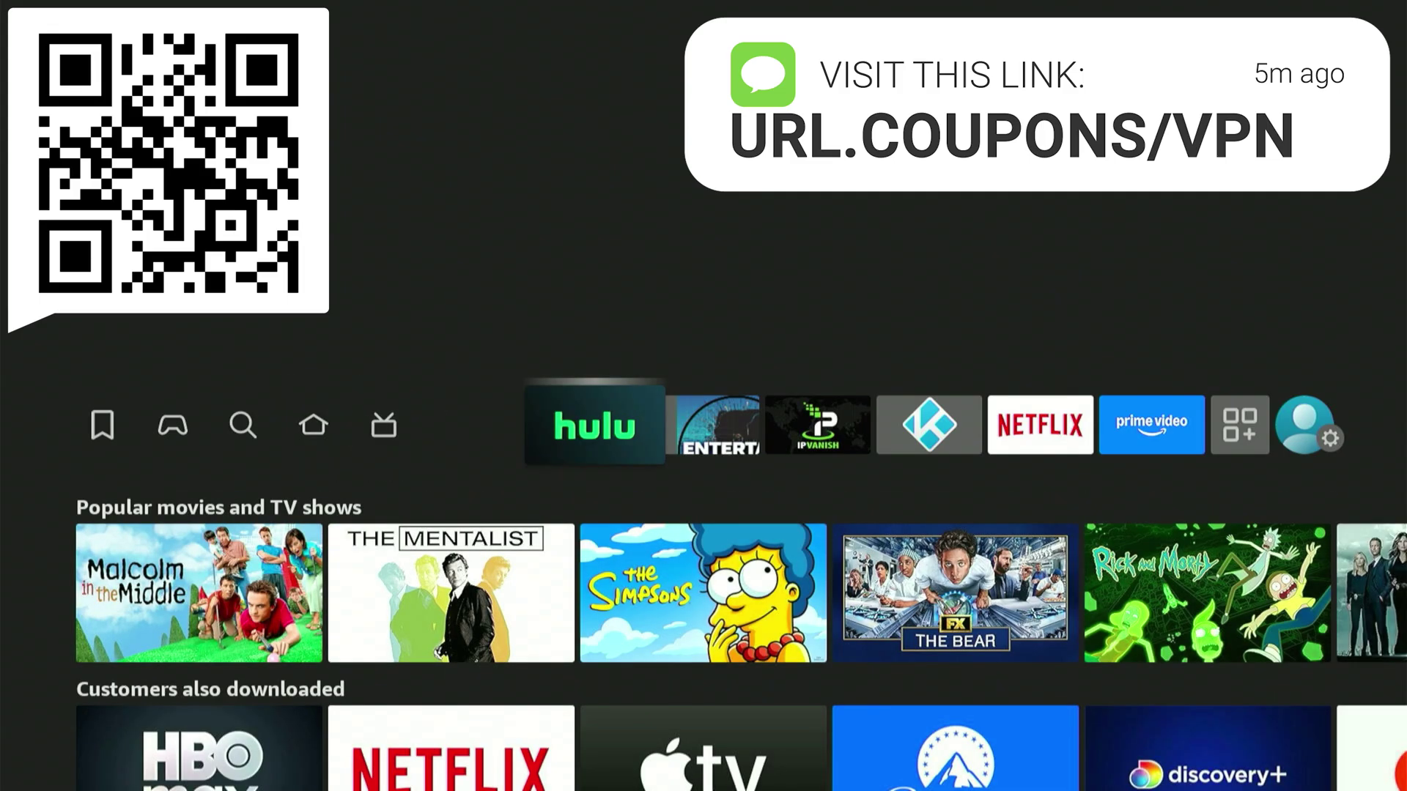
key("Right")
key("Right")
key("Right")
key("Right")
key("Right")
key("Right")
key("Right")
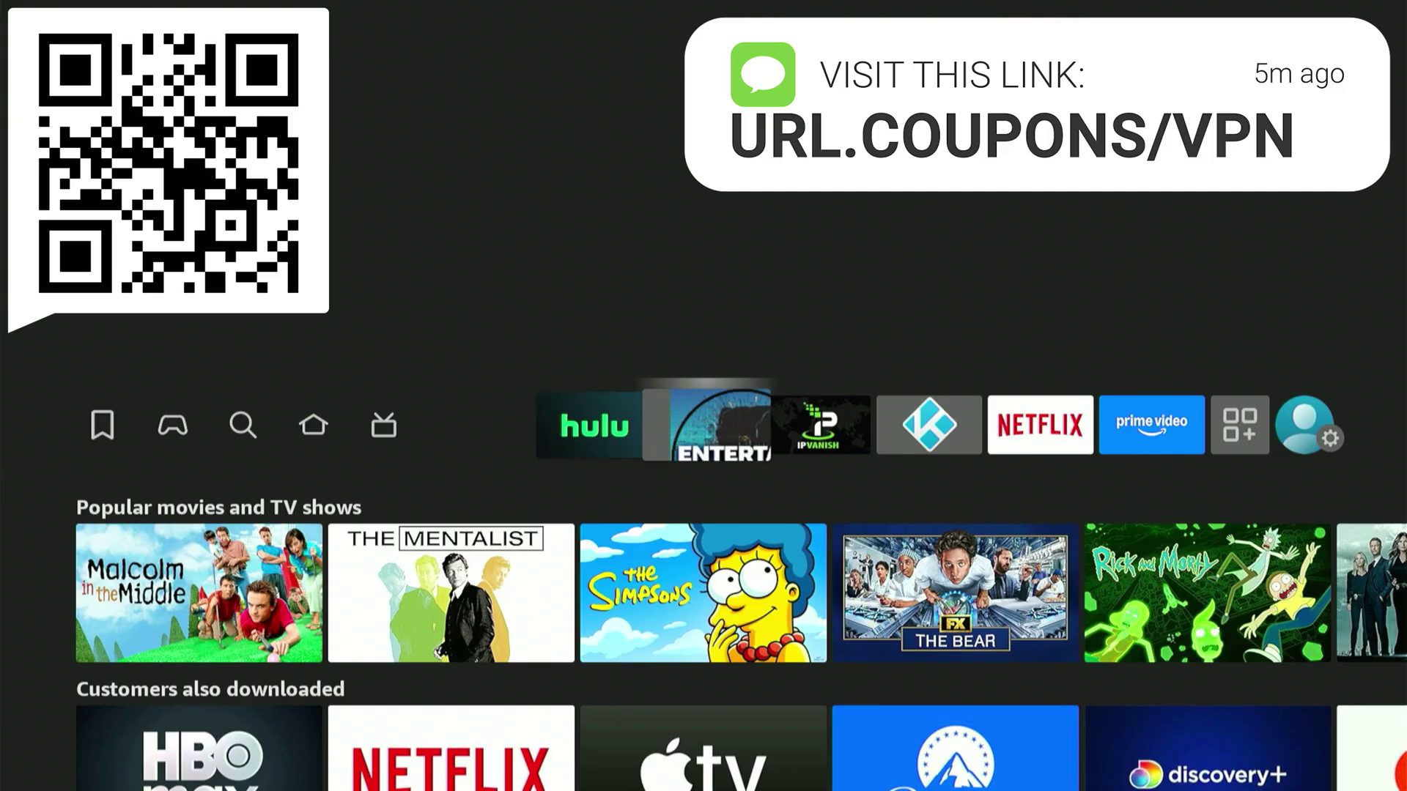
key("Right")
key("Right")
key("Right")
key("Right")
key("Right")
key("Right")
key("Right")
key("Right")
key("Right")
key("Right")
key("Right")
key("Right")
key("Right")
key("Right")
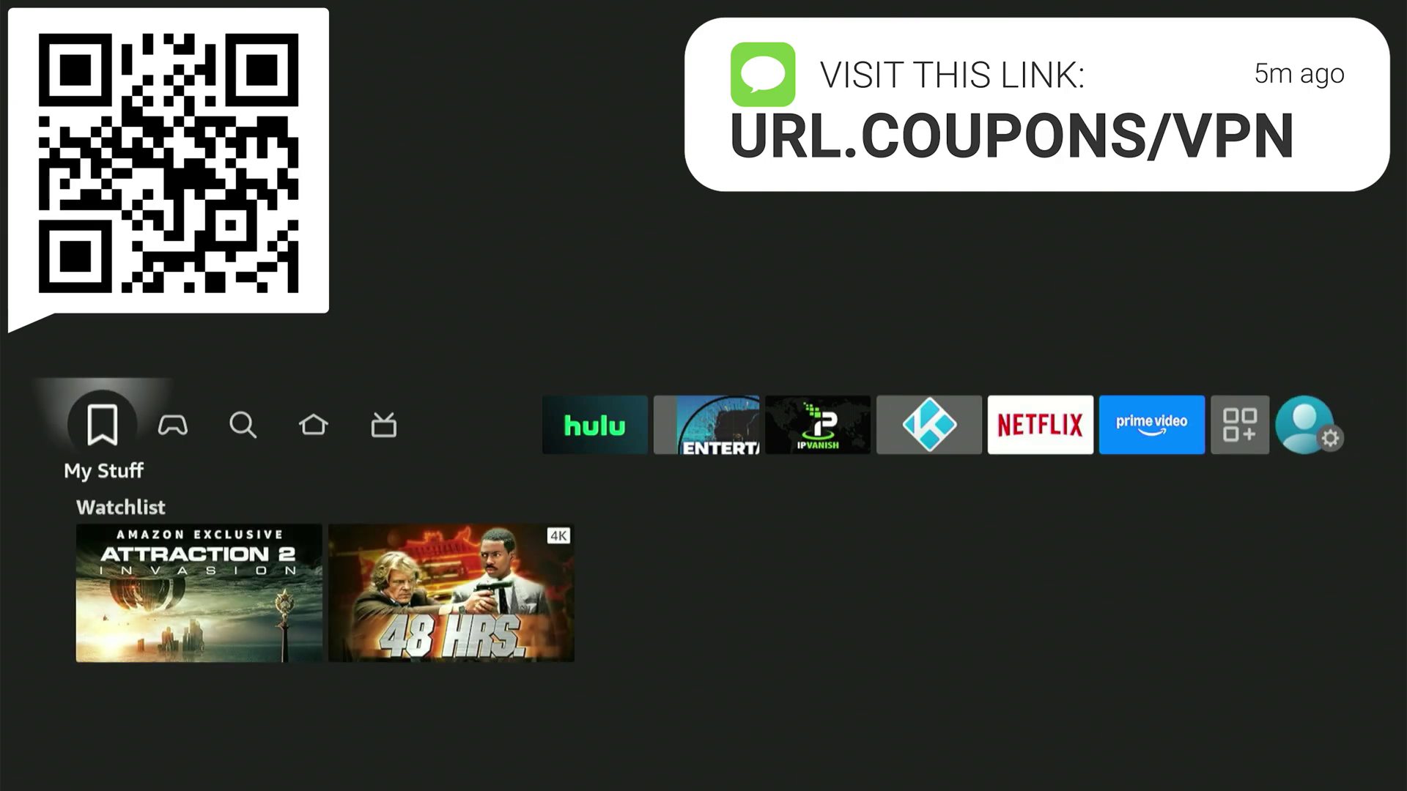